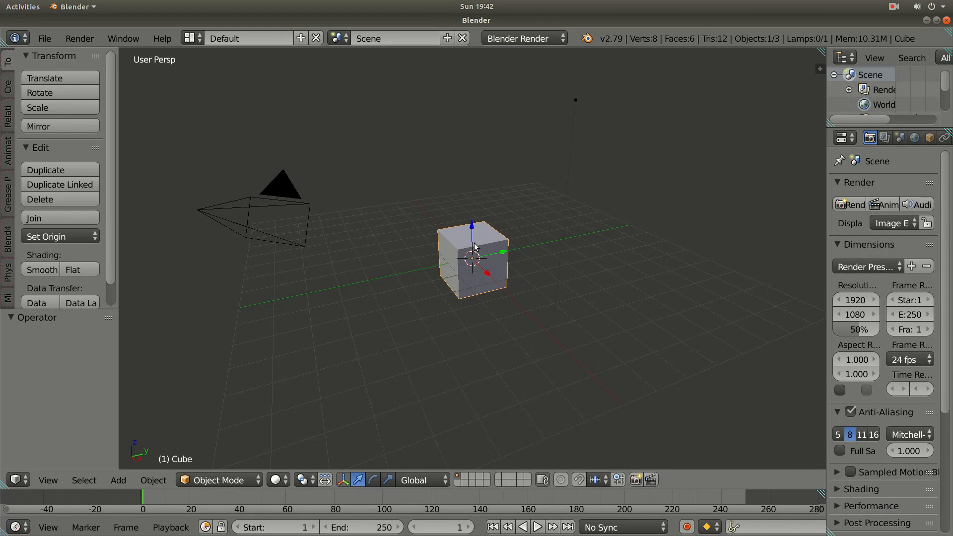
Delete the default cube and add a mesh plane in its place.
key("x")
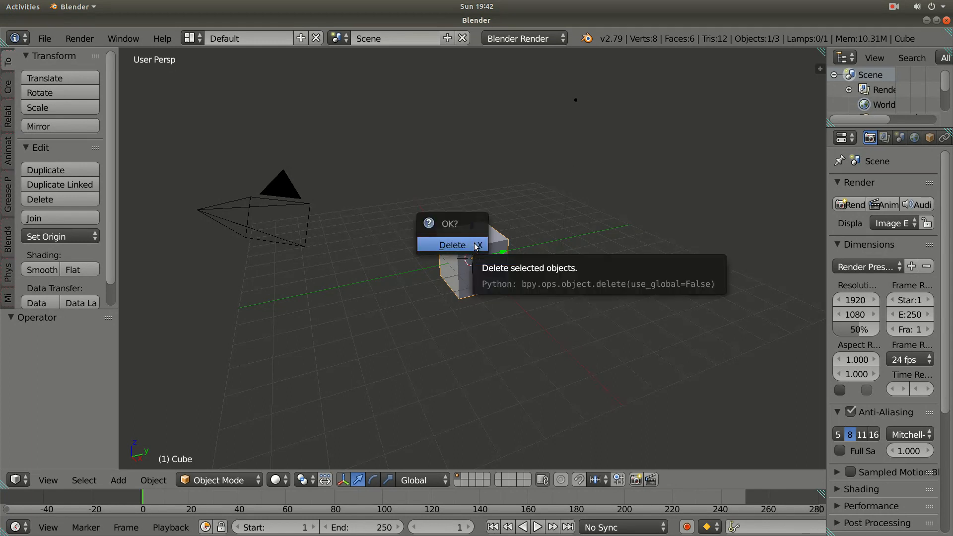
left_click(475, 246)
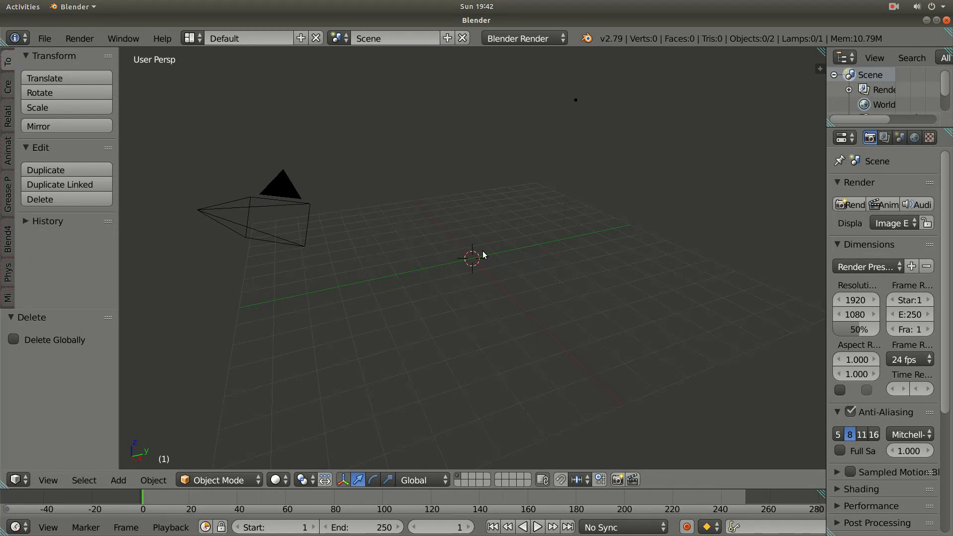
key("shift+a")
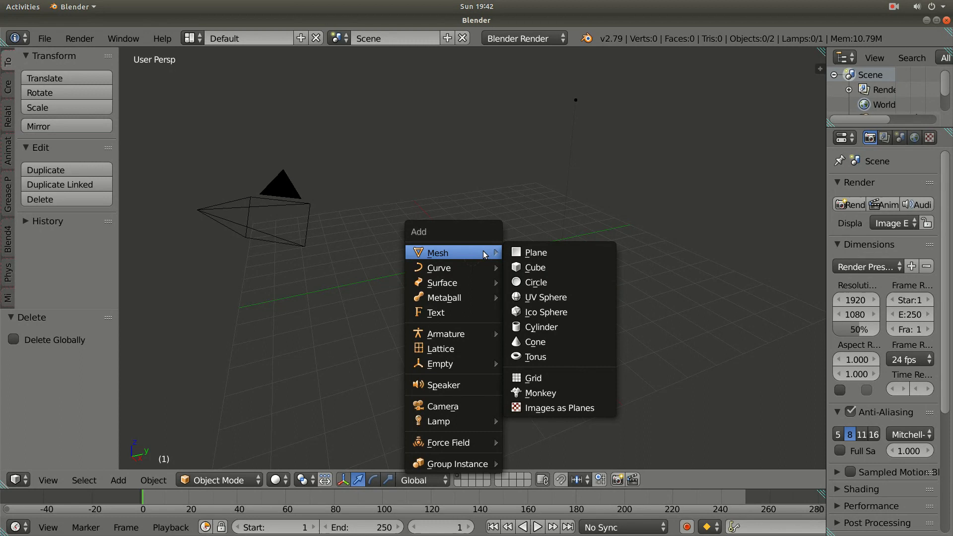
left_click(550, 251)
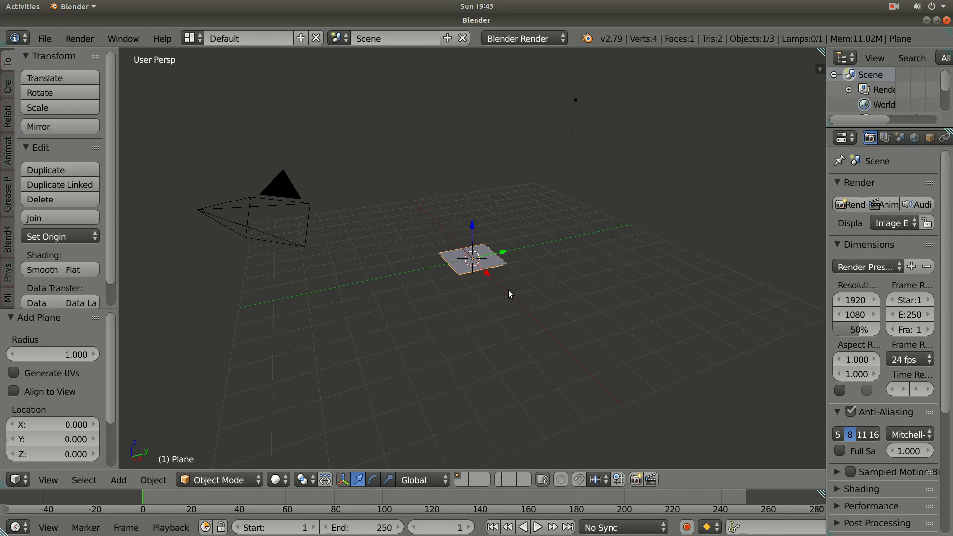
Subdivide the whole plane with 3 cuts and return to Object Mode.
key("KP_7")
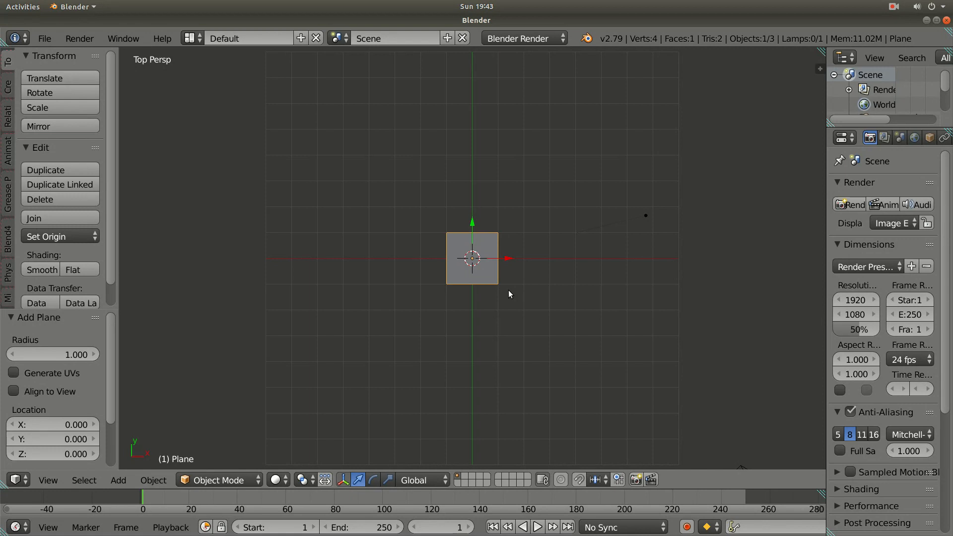
key("KP_5")
scroll(471, 273, "up", 9)
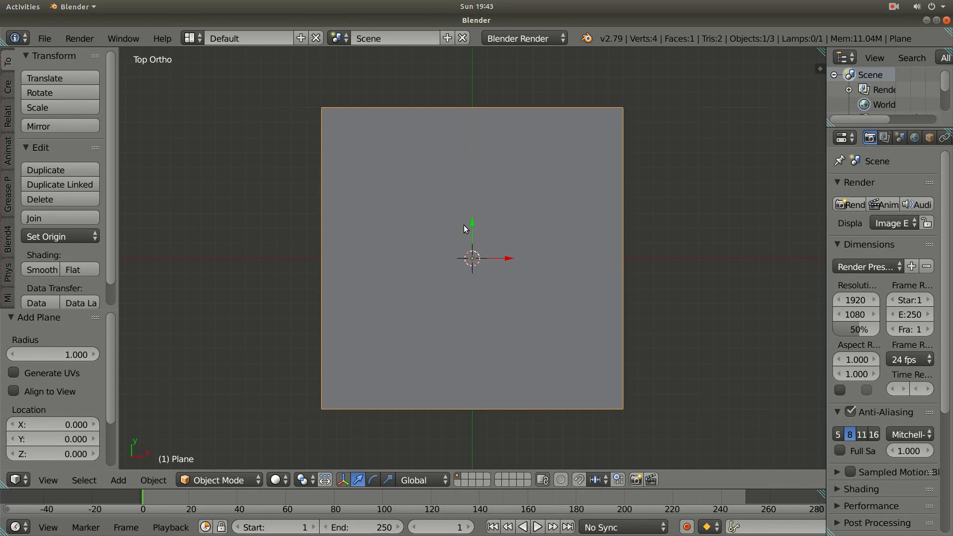
key("Tab")
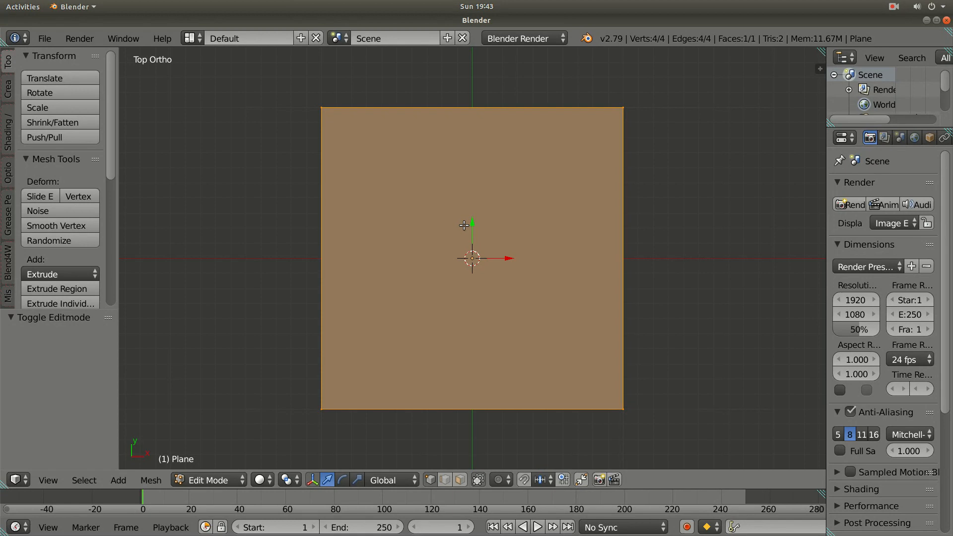
key("w")
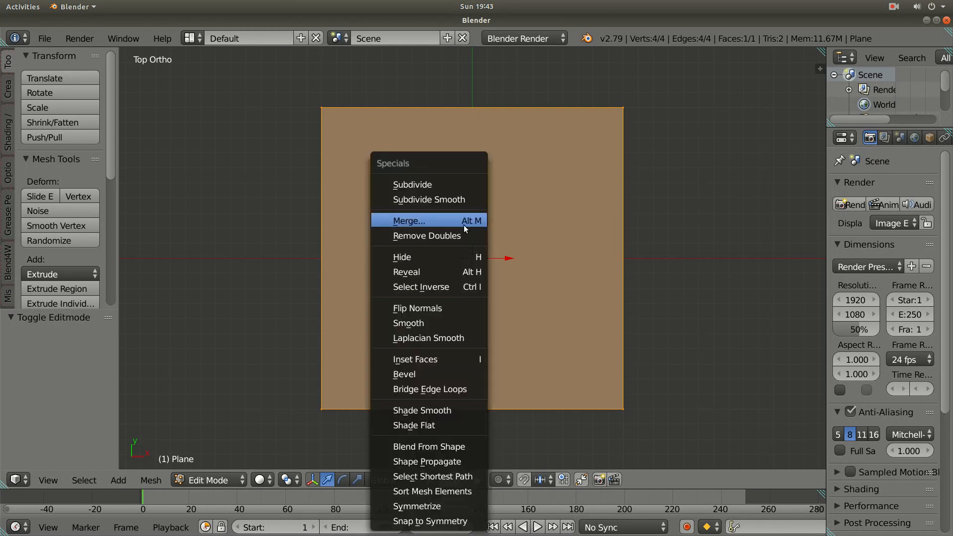
left_click(443, 184)
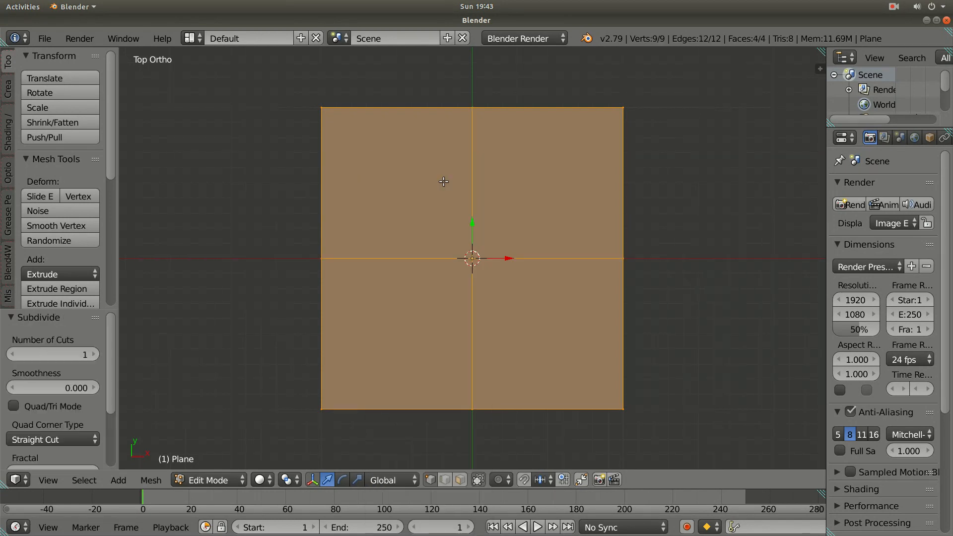
left_click(96, 354)
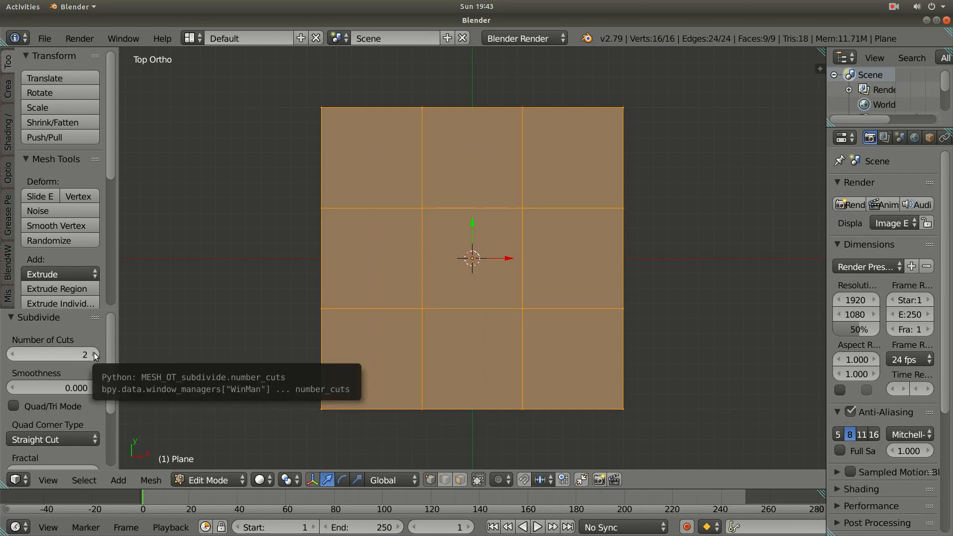
left_click(96, 354)
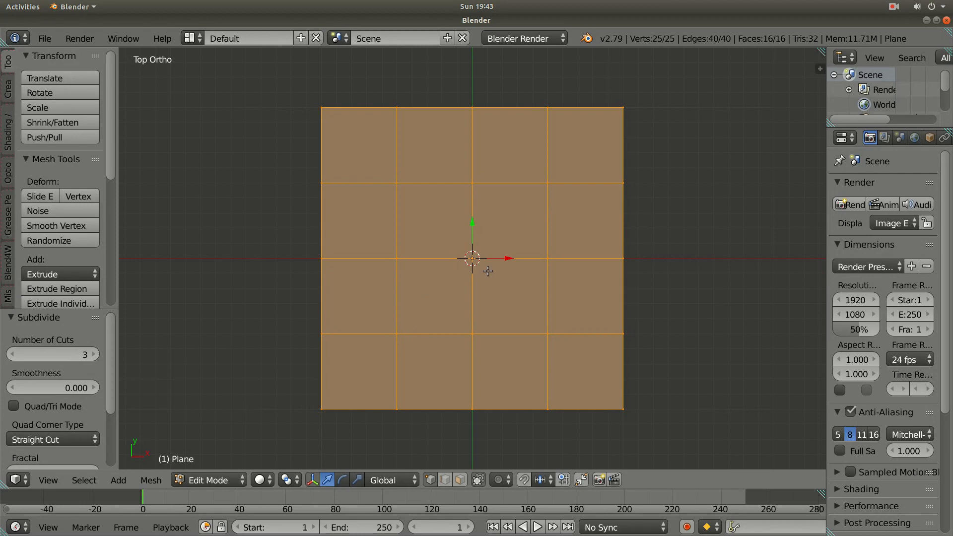
left_click(222, 480)
key("Tab")
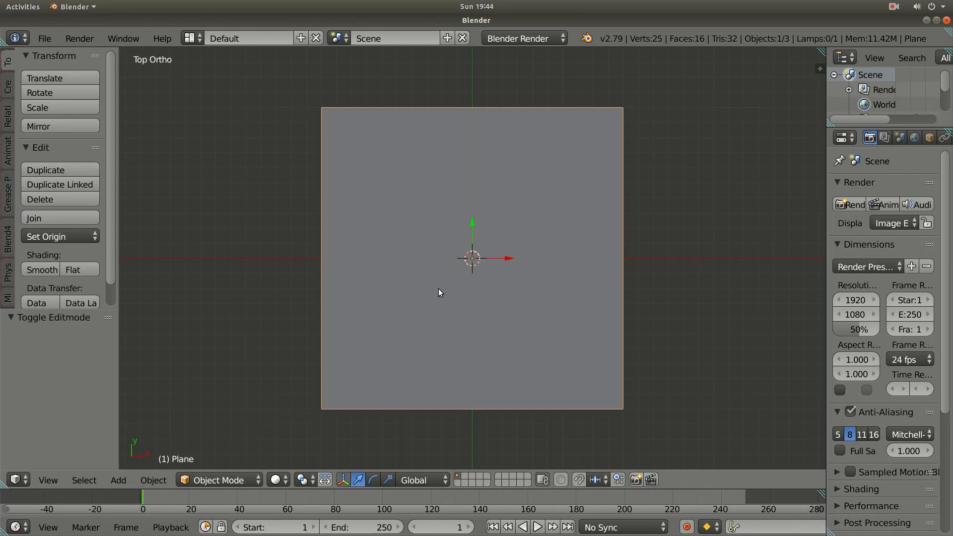
Add a Bezier curve at the centre of the plane.
key("shift+a")
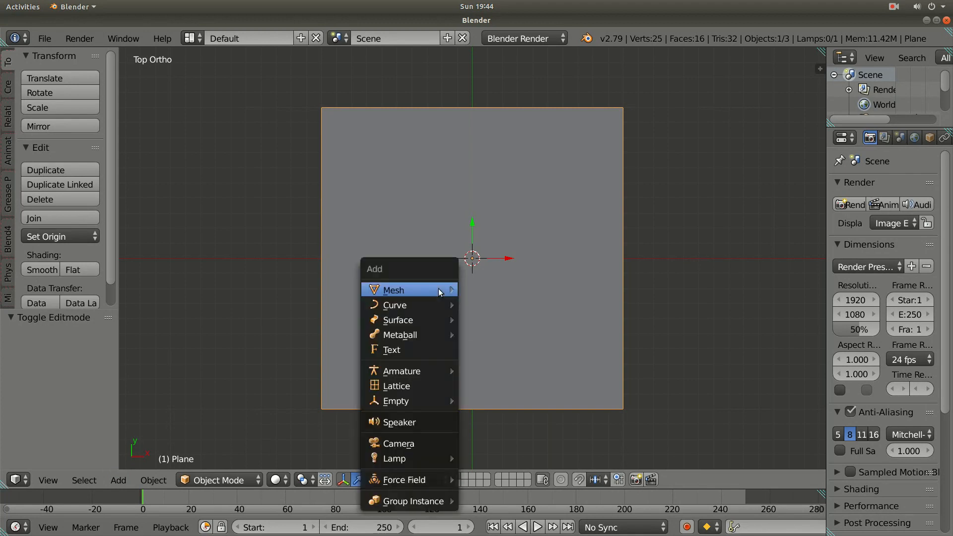
mouse_move(442, 292)
mouse_move(427, 308)
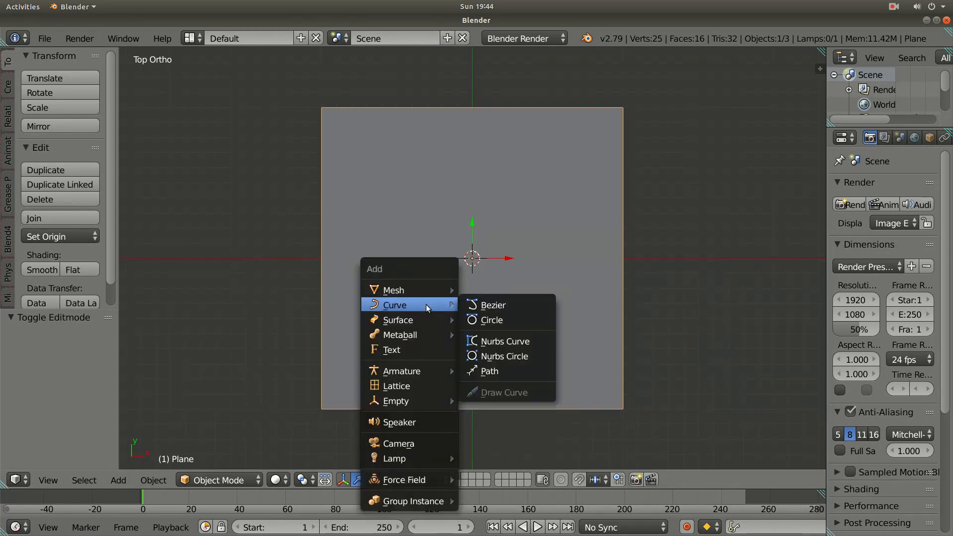
left_click(505, 304)
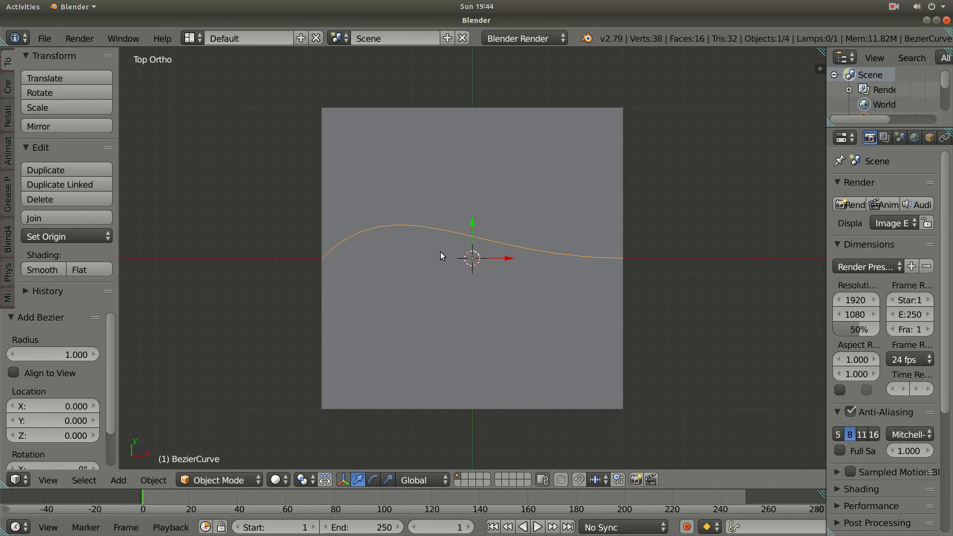
key("alt+c")
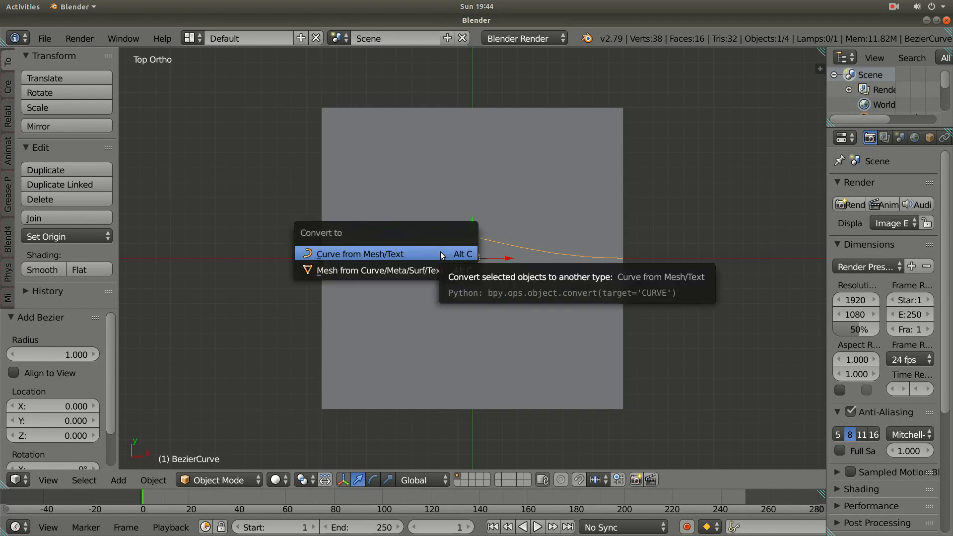
left_click(440, 253)
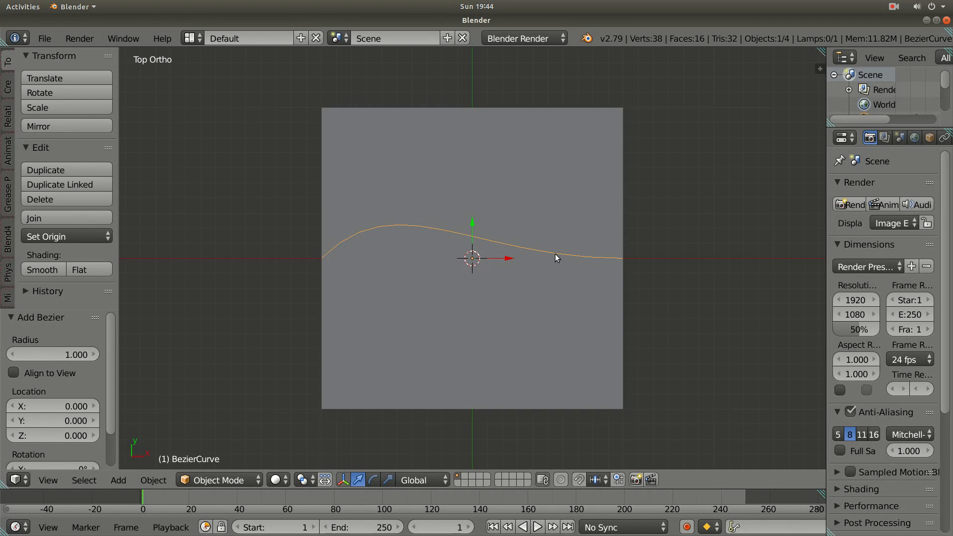
Close the Bezier curve by making all its points cyclic in Edit Mode, and enable snapping.
key("Tab")
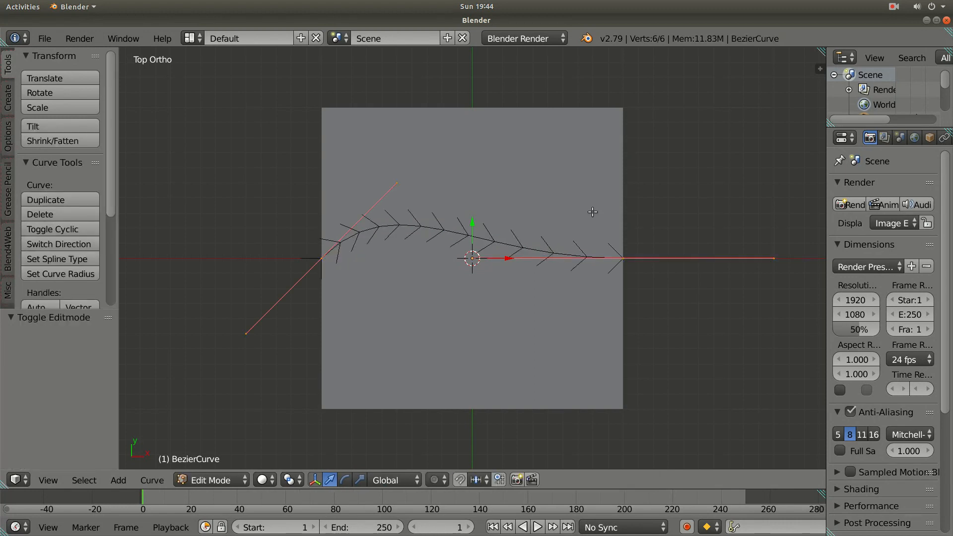
key("a")
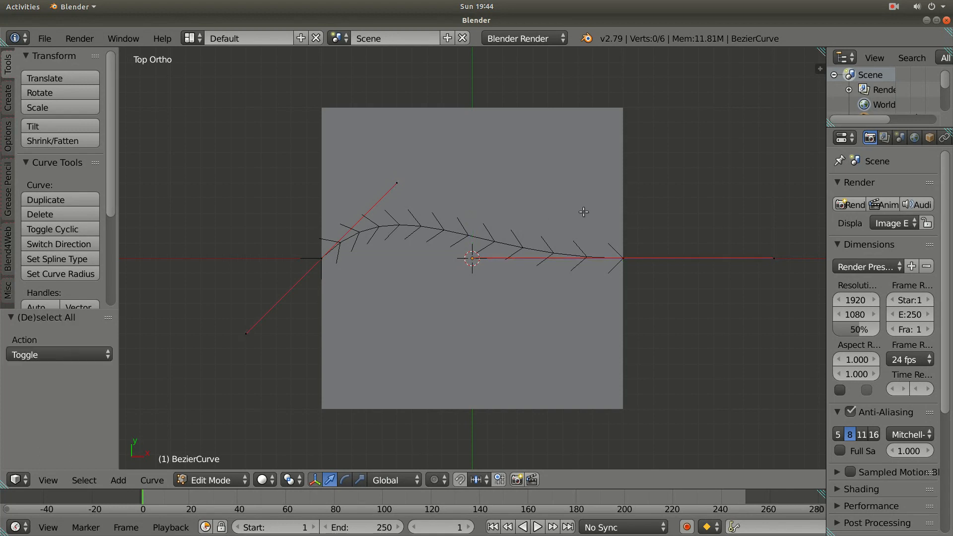
key("a")
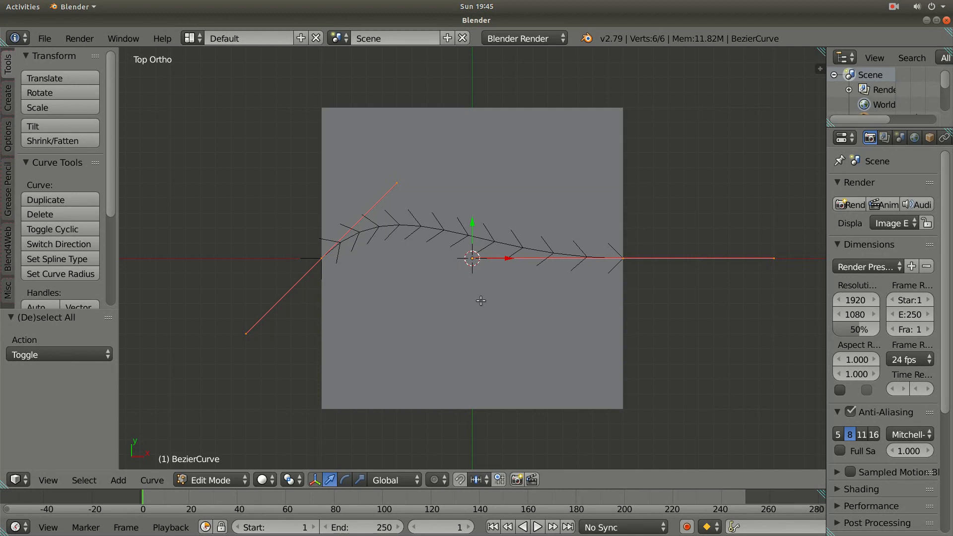
key("alt+c")
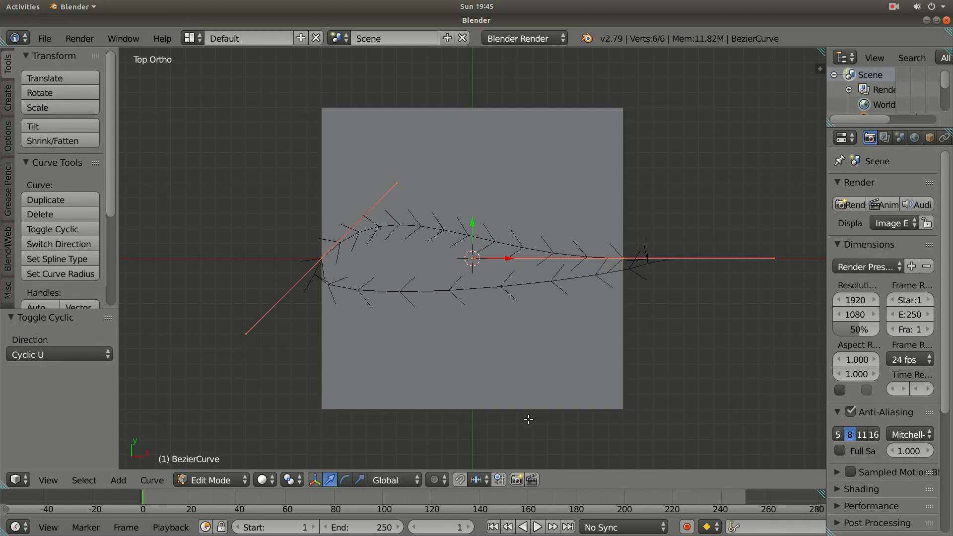
left_click(460, 482)
key("r")
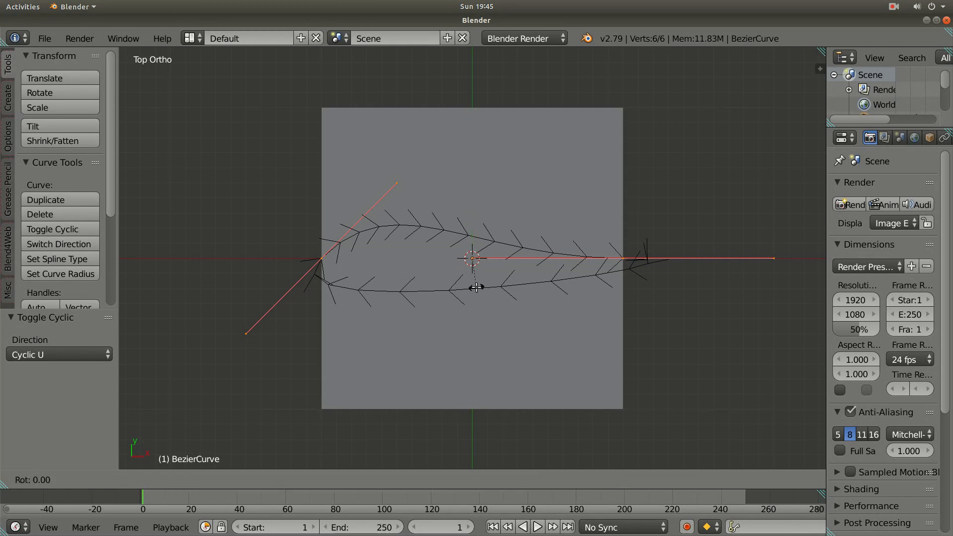
type("x-90")
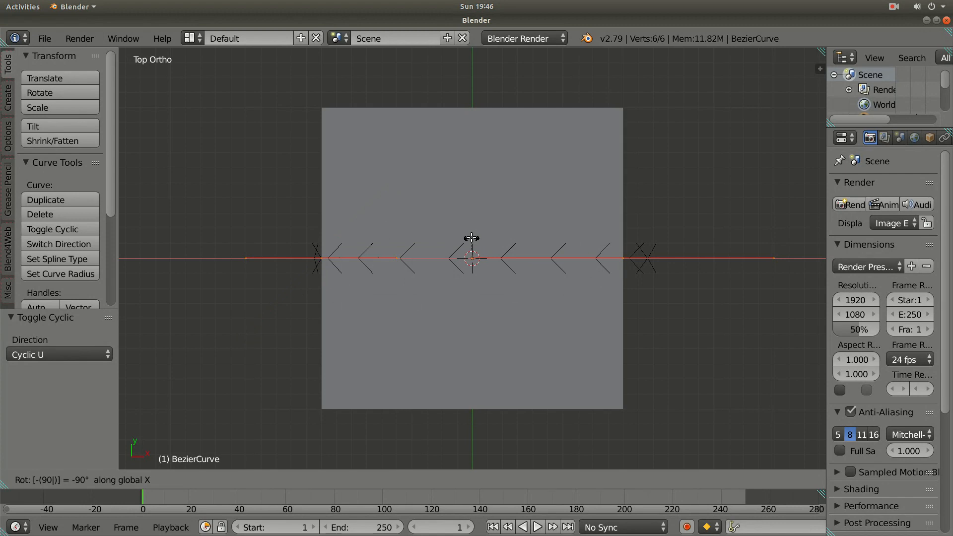
key("Escape")
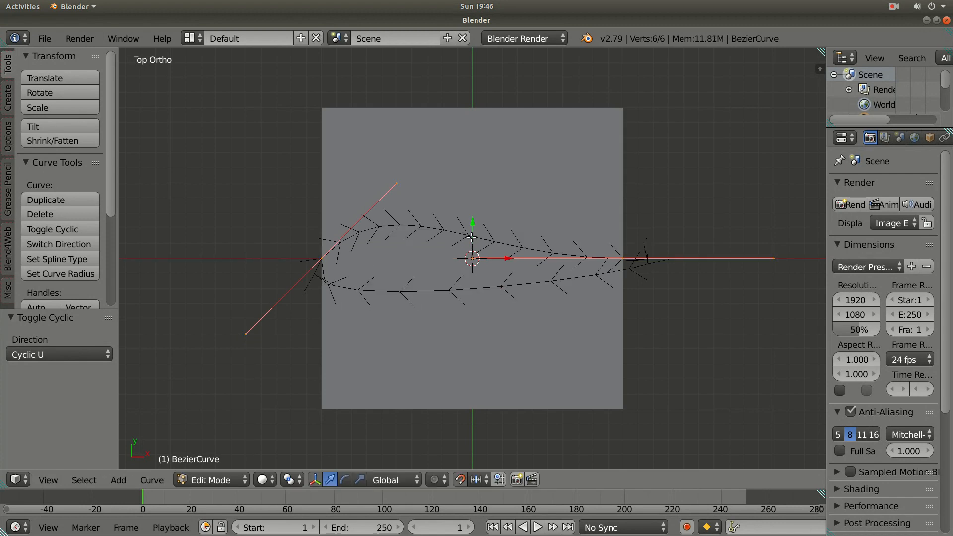
Rotate the closed curve -90° about the global Z axis, scale it to 0.7, and return to Object Mode.
key("r")
key("z")
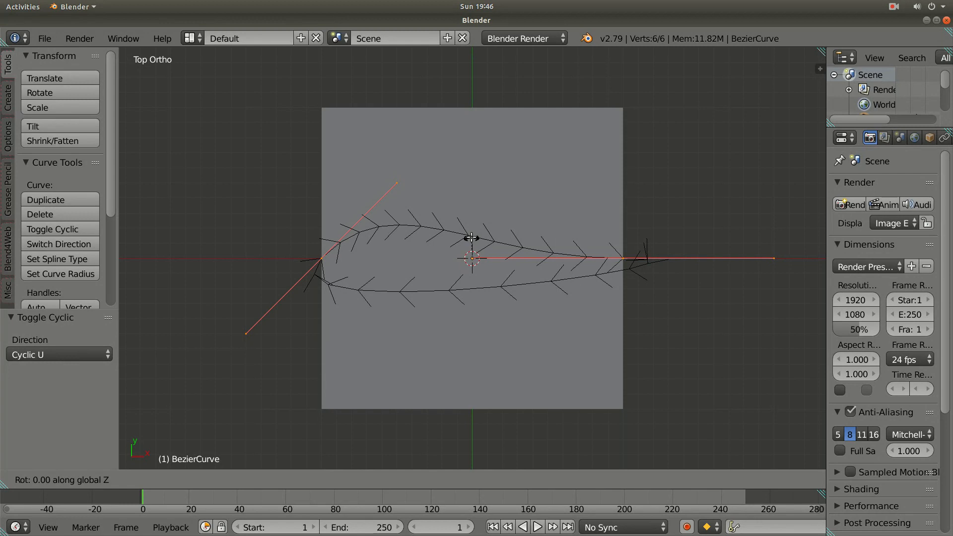
type("-90")
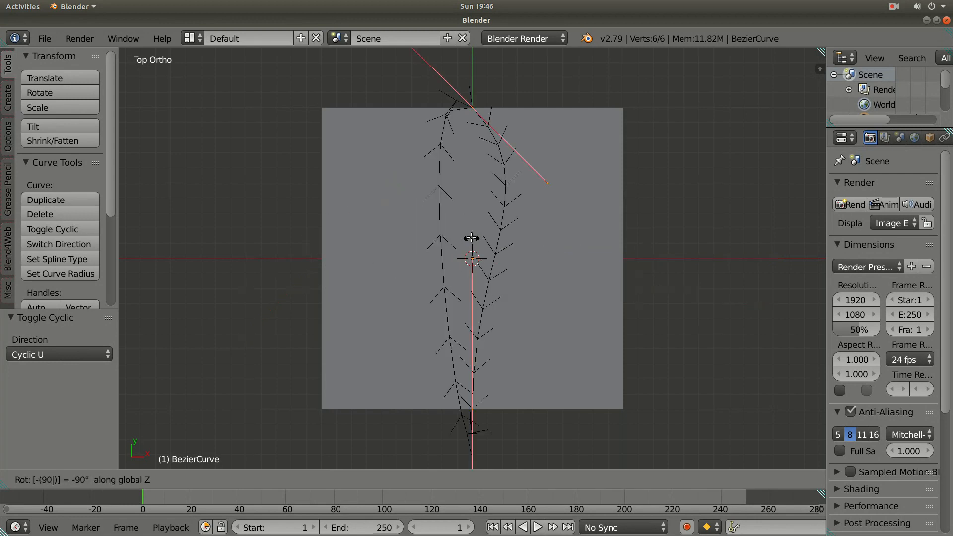
key("Return")
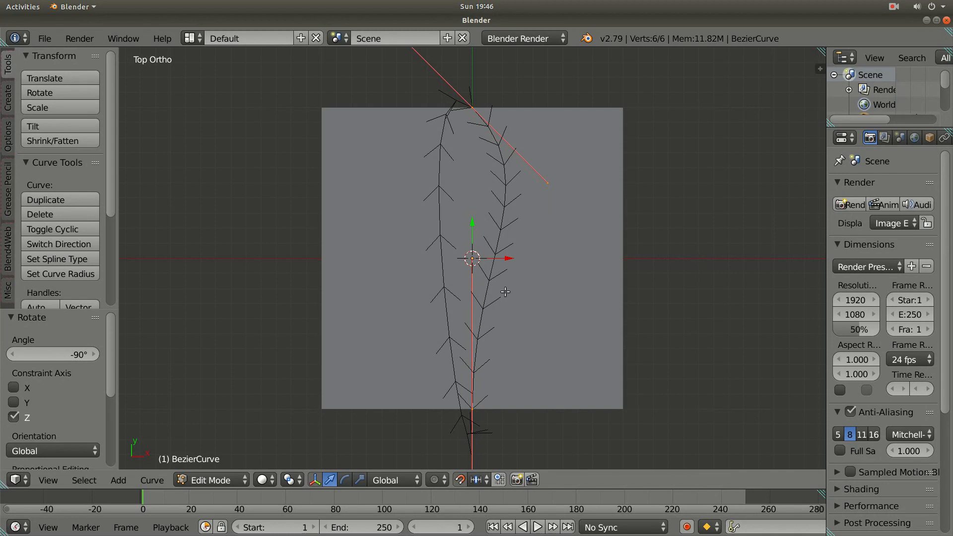
key("s")
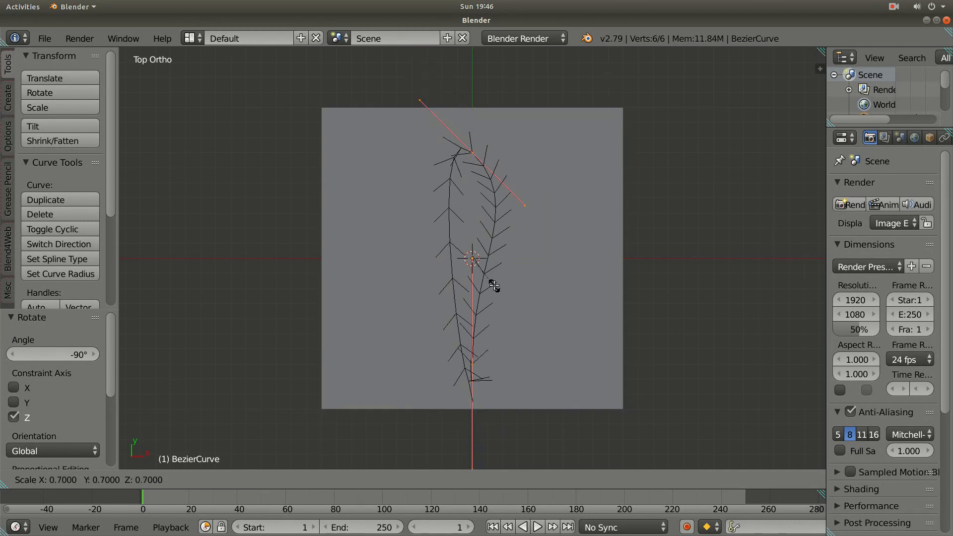
left_click(494, 286)
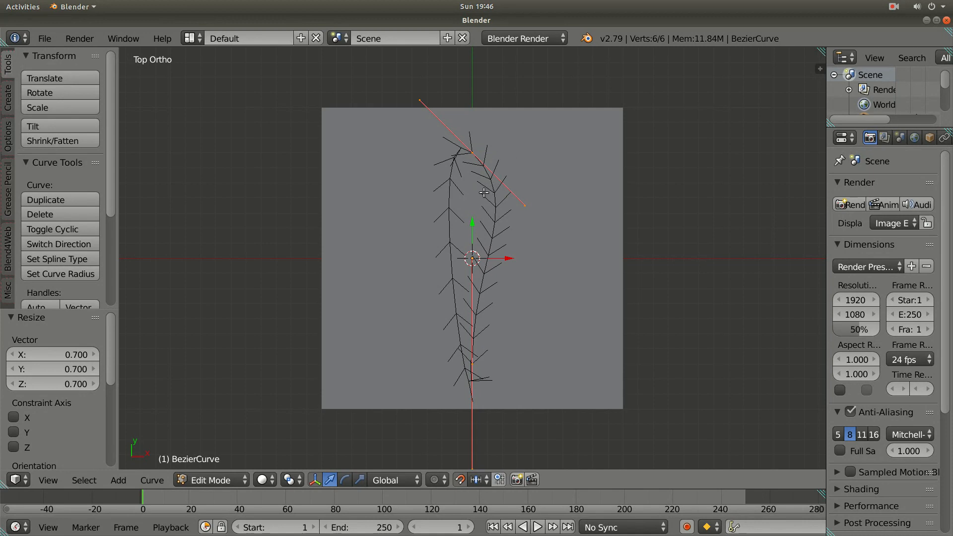
key("Tab")
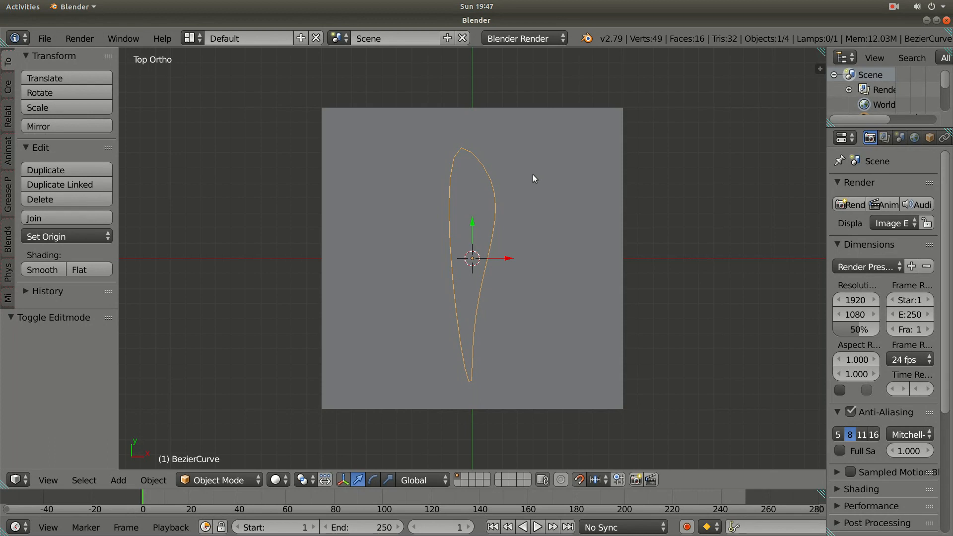
Cut the curve's outline into the plane with Knife Project, keeping the curve selected while editing the plane.
right_click(545, 165, "shift")
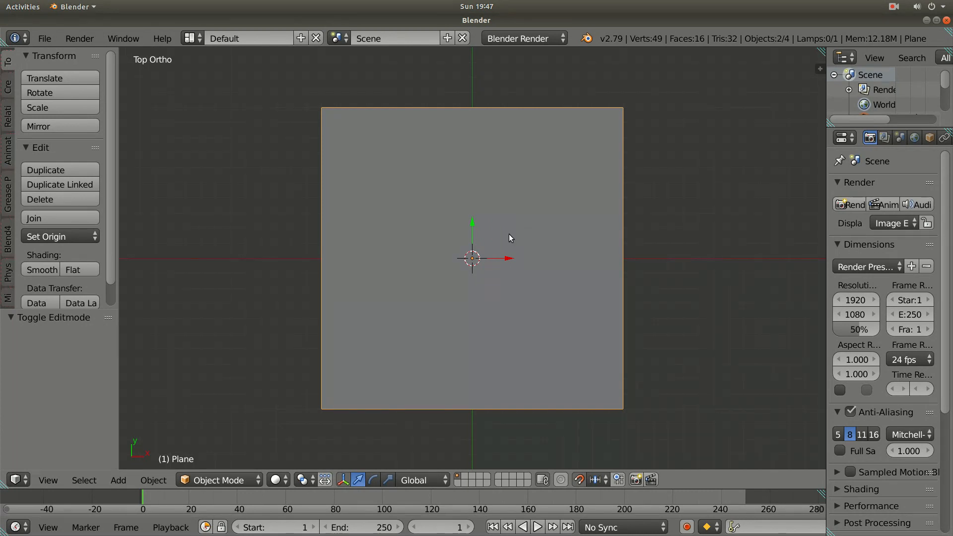
left_click(239, 481)
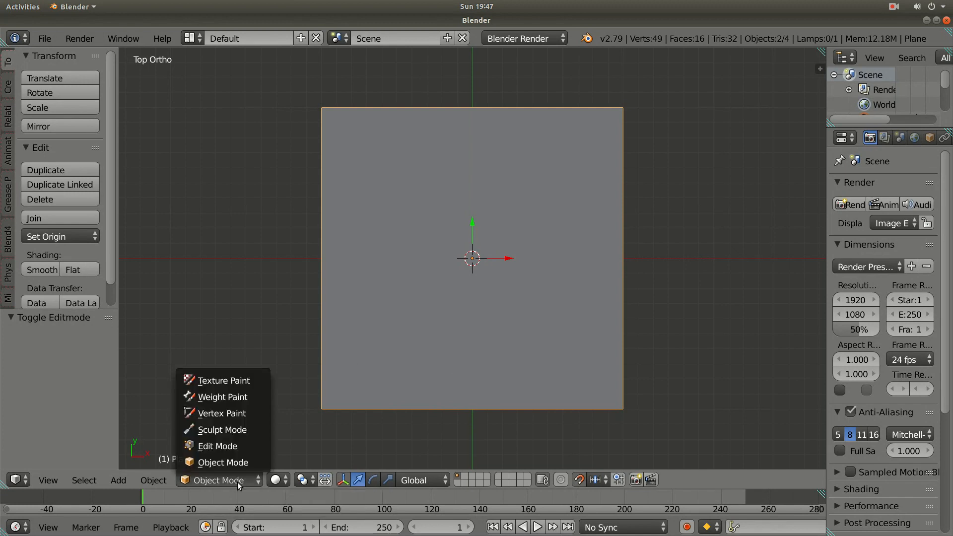
left_click(230, 448)
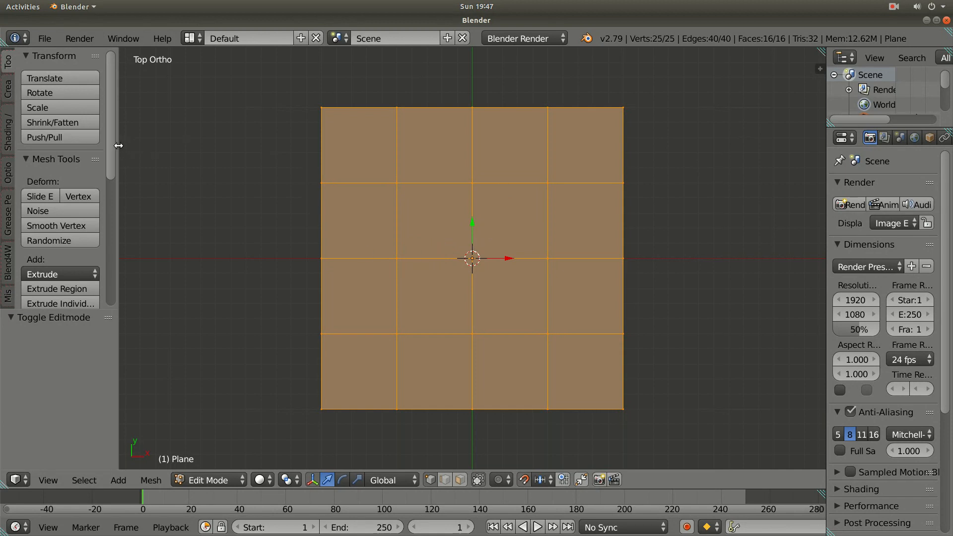
left_click_drag(111, 139, 104, 247)
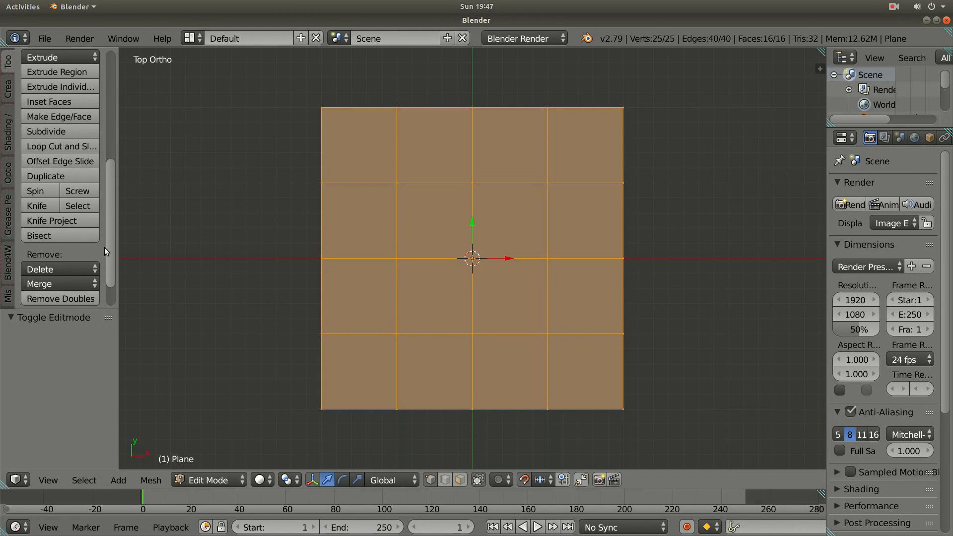
left_click(55, 222)
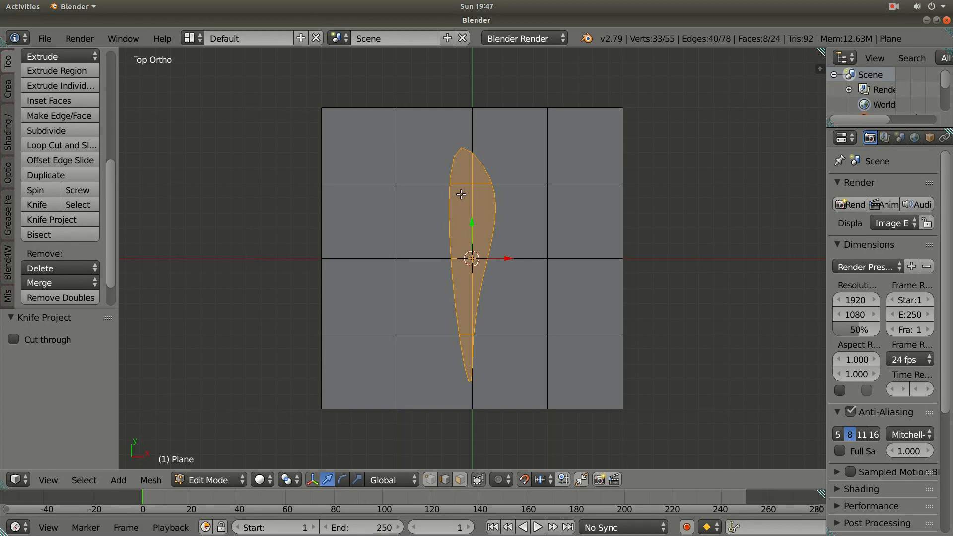
Separate the selected leaf-shaped faces into their own mesh object and return to Object Mode.
key("p")
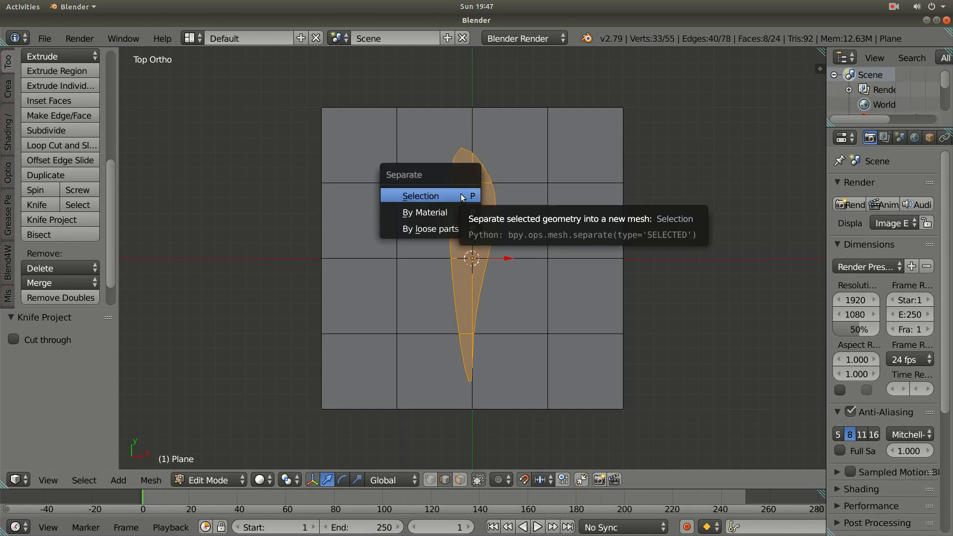
left_click(462, 197)
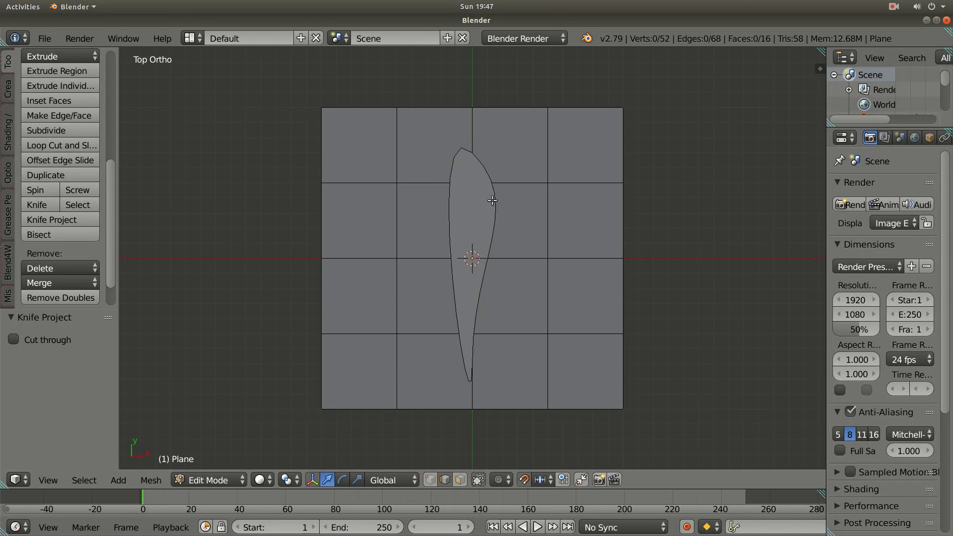
key("Tab")
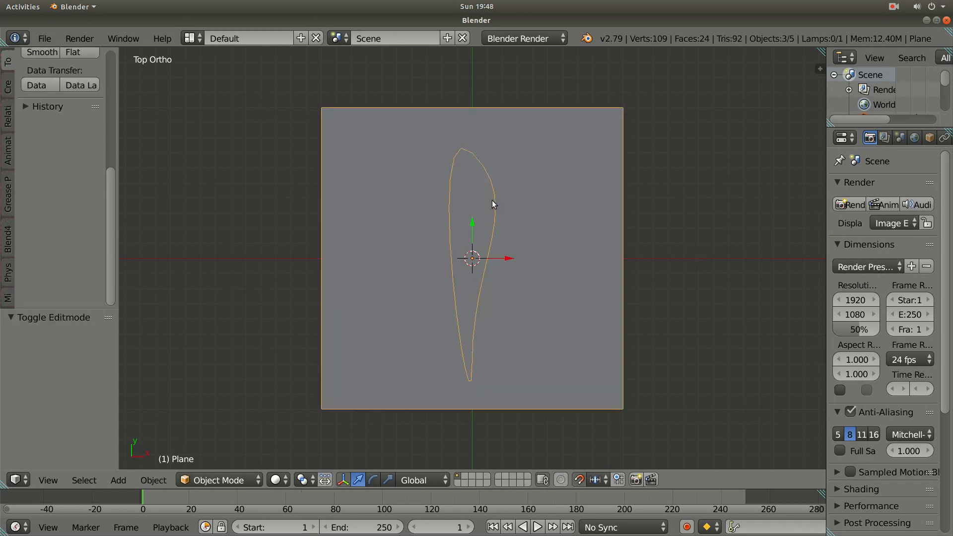
Delete the leftover plane surrounding the leaf shape.
right_click(535, 158)
key("x")
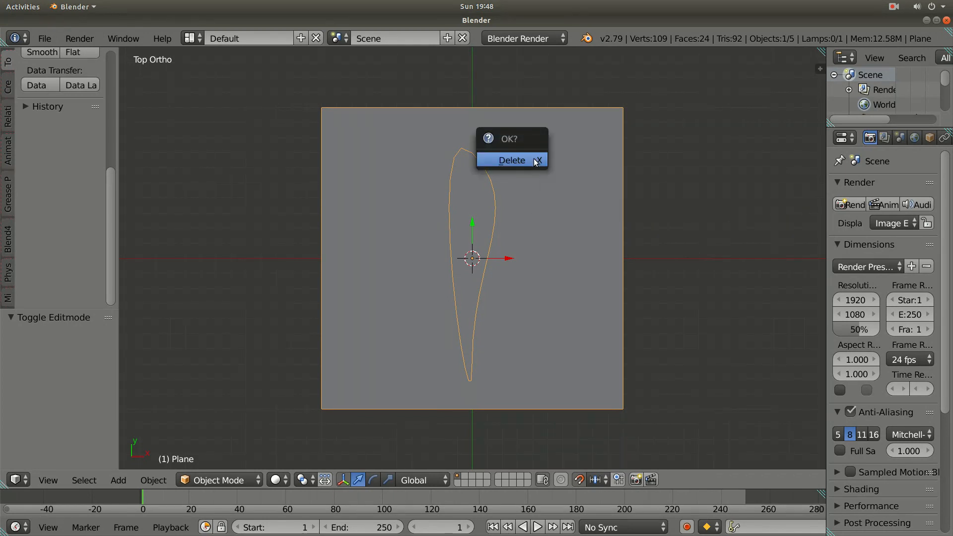
left_click(534, 161)
Put the separated leaf mesh into Texture Paint mode and add simple UVs to it.
right_click(467, 196)
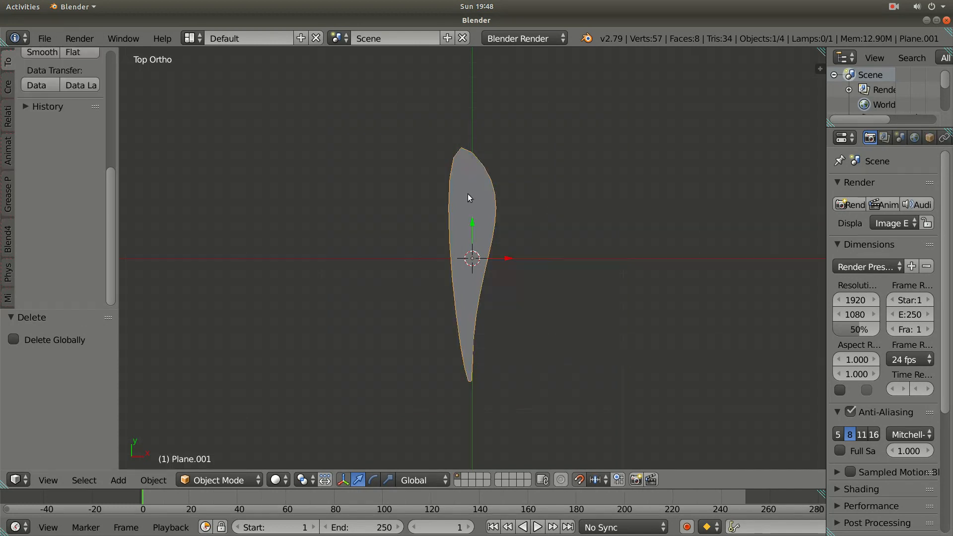
left_click(242, 480)
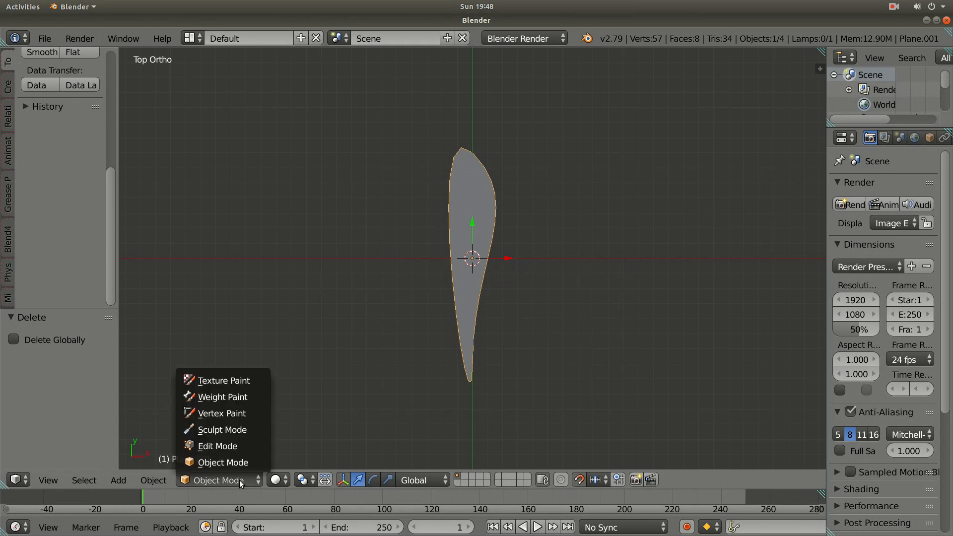
left_click(241, 381)
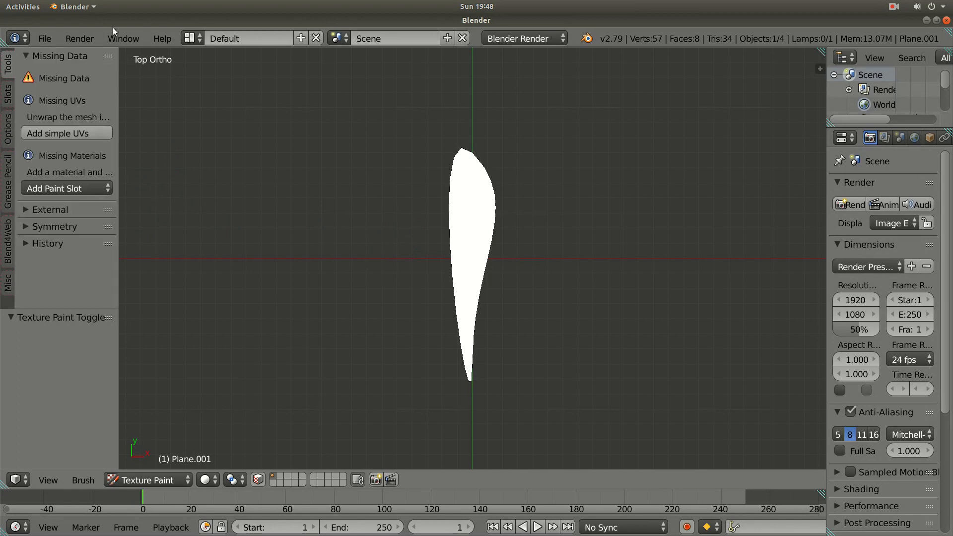
left_click(67, 135)
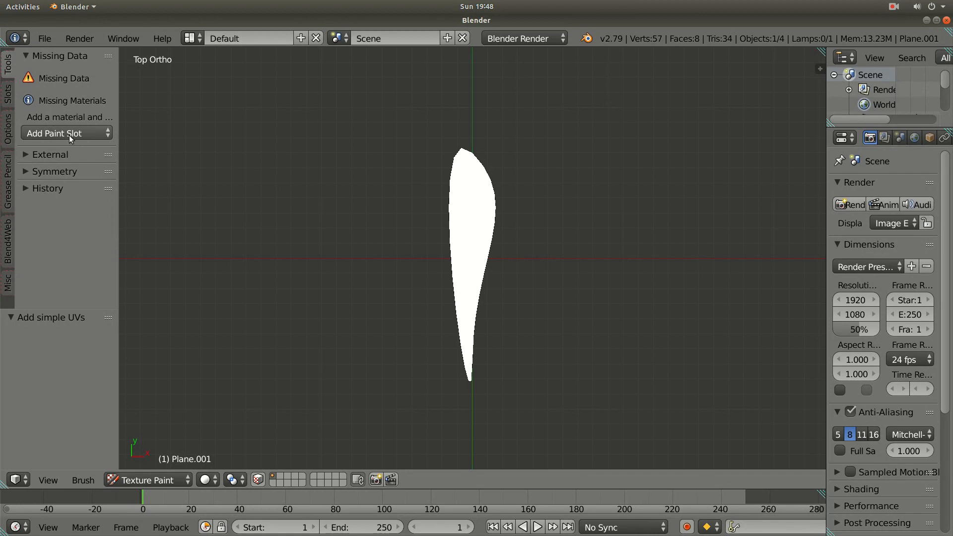
Add a Diffuse Color paint slot with a blank black 1024 × 1024 px image and alpha.
left_click(69, 135)
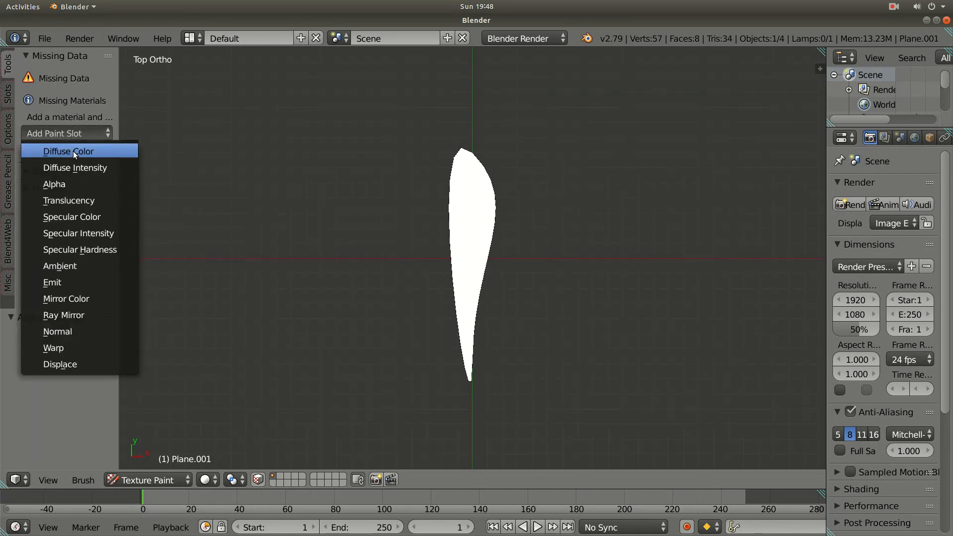
left_click(73, 151)
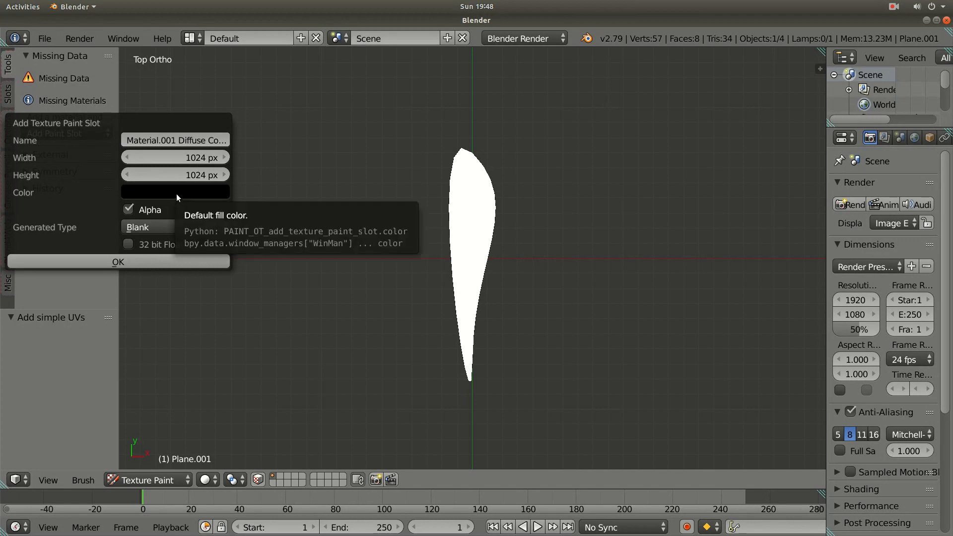
left_click(127, 267)
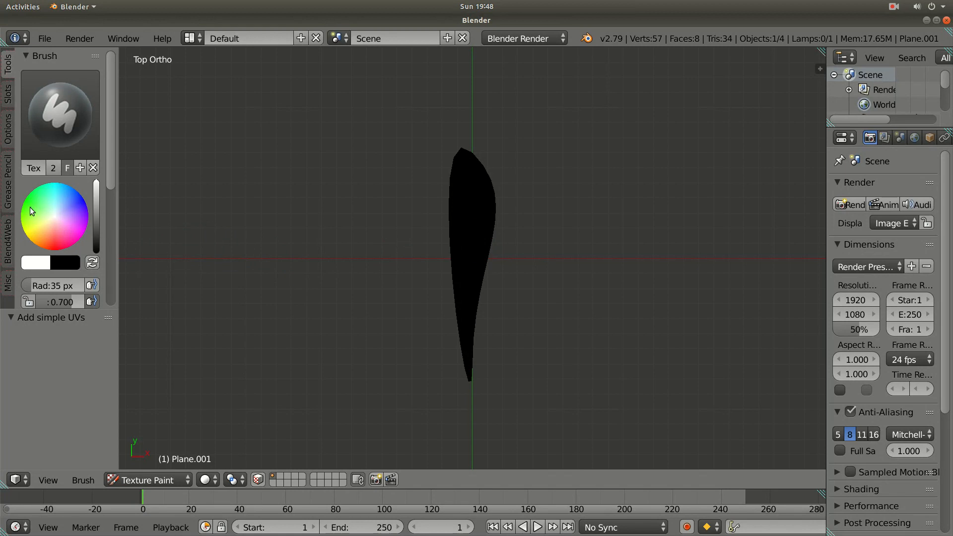
Set the paint brush to a dark green colour with a strength of 1.000.
left_click_drag(31, 205, 24, 201)
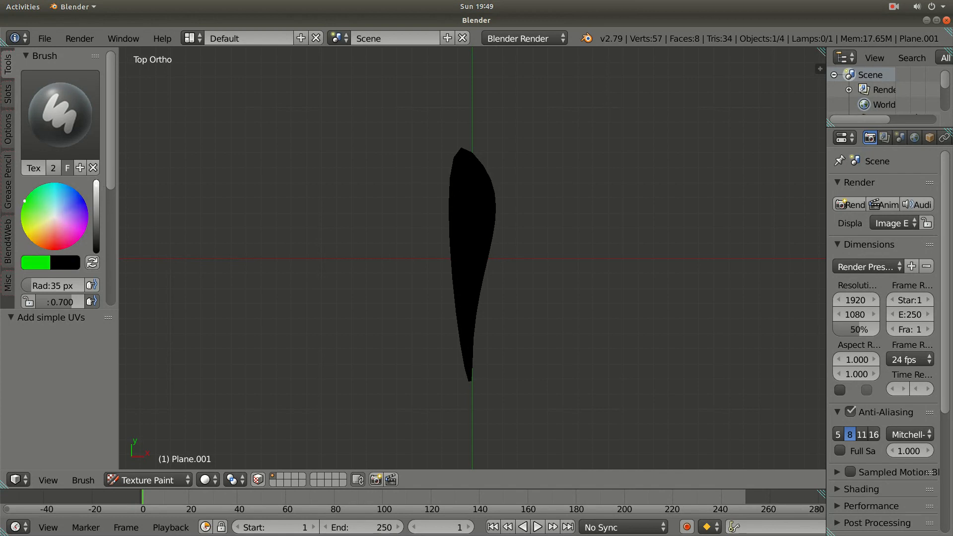
left_click_drag(96, 186, 96, 224)
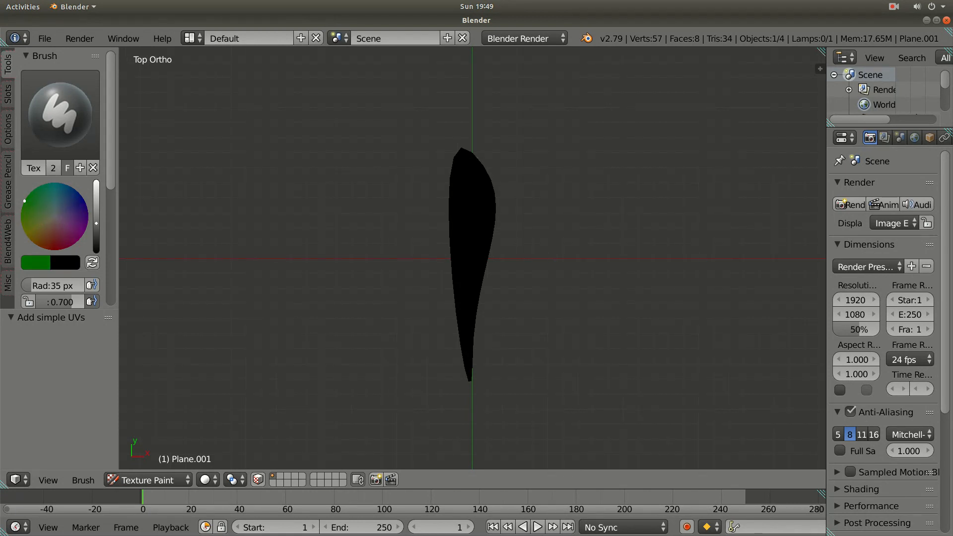
left_click_drag(96, 223, 96, 218)
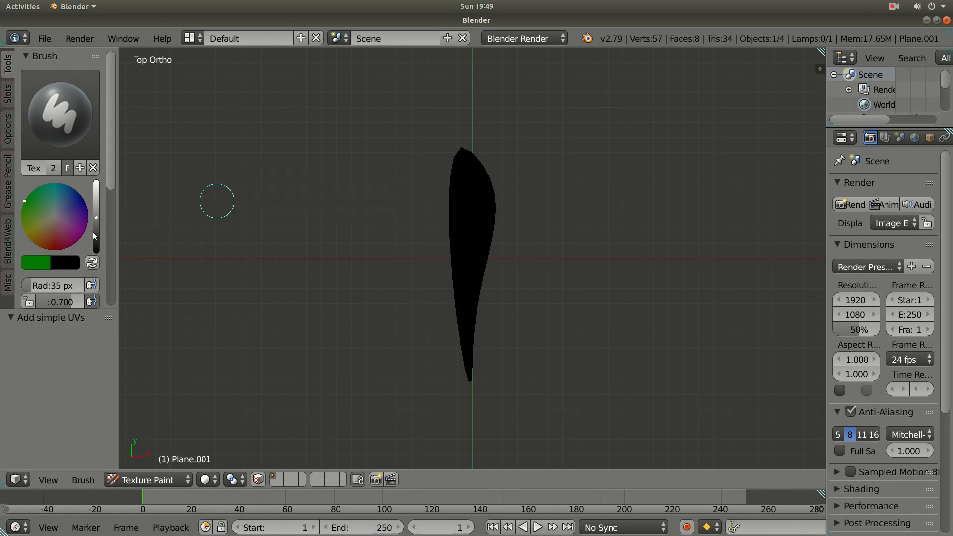
left_click_drag(111, 174, 105, 224)
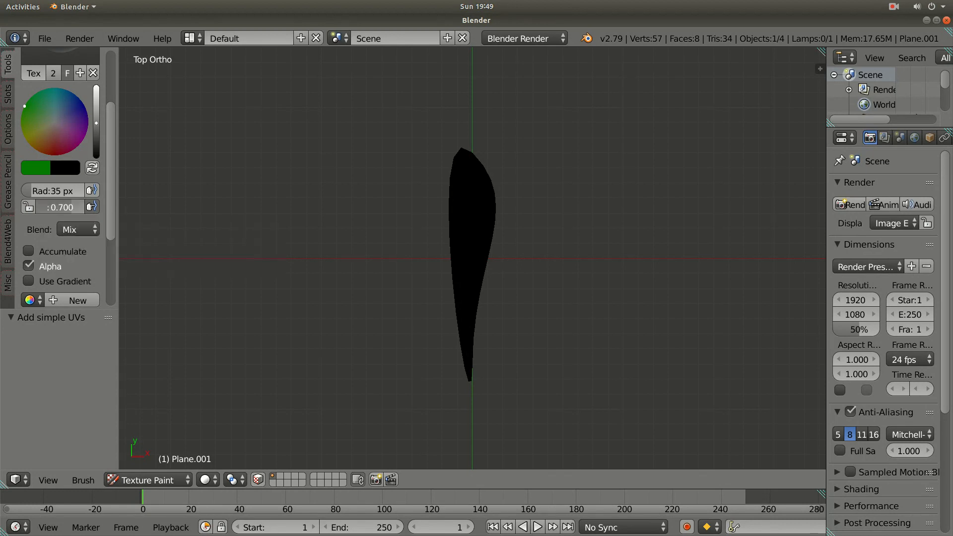
left_click_drag(60, 207, 77, 207)
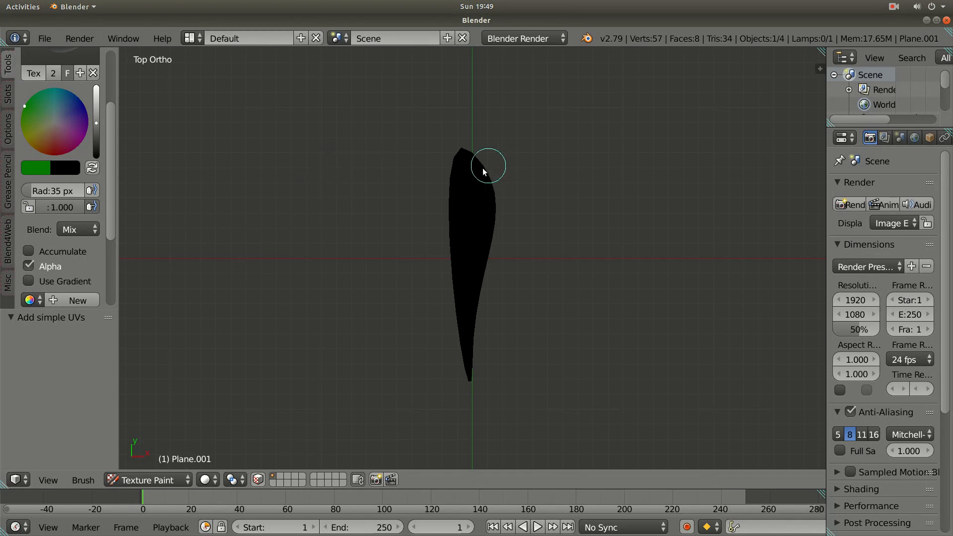
Paint the entire leaf surface dark green.
mouse_move(468, 171)
left_mouse_down()
mouse_move(469, 149)
mouse_move(457, 178)
mouse_move(462, 154)
mouse_move(487, 201)
mouse_move(477, 267)
mouse_move(490, 211)
mouse_move(472, 310)
mouse_move(475, 409)
mouse_move(458, 302)
mouse_move(481, 174)
mouse_move(462, 293)
mouse_move(455, 222)
mouse_move(467, 114)
mouse_move(481, 198)
mouse_move(450, 362)
mouse_move(477, 378)
mouse_move(476, 157)
mouse_move(455, 353)
left_mouse_up()
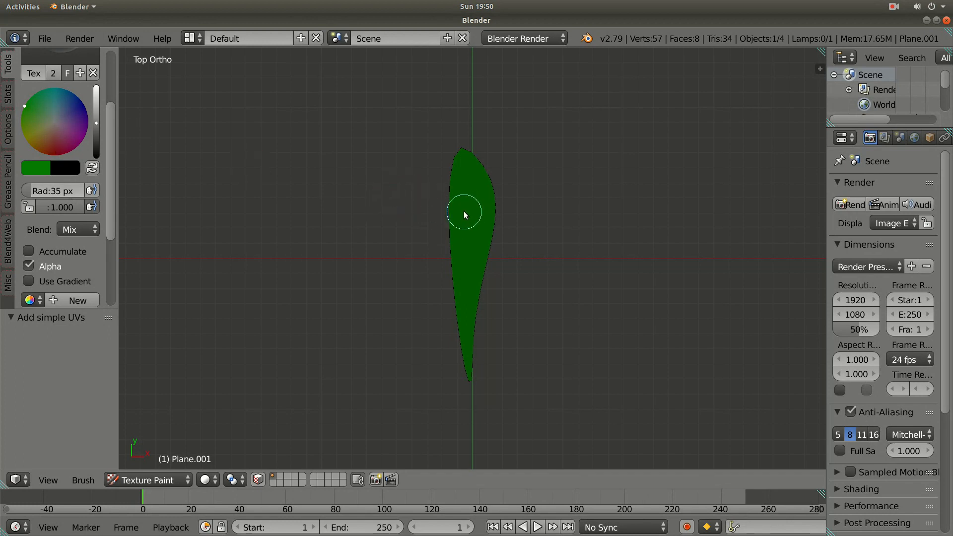
scroll(466, 228, "down", 1)
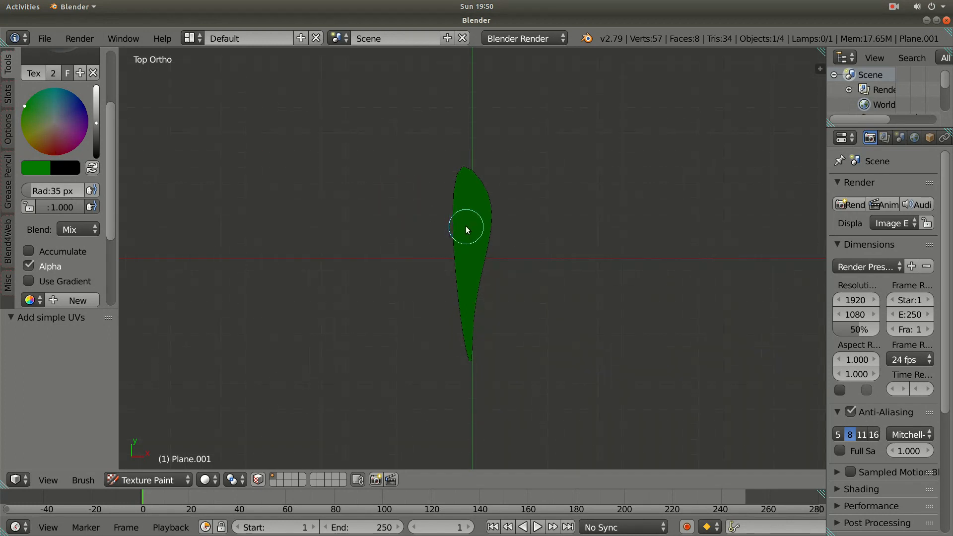
scroll(466, 228, "down", 1)
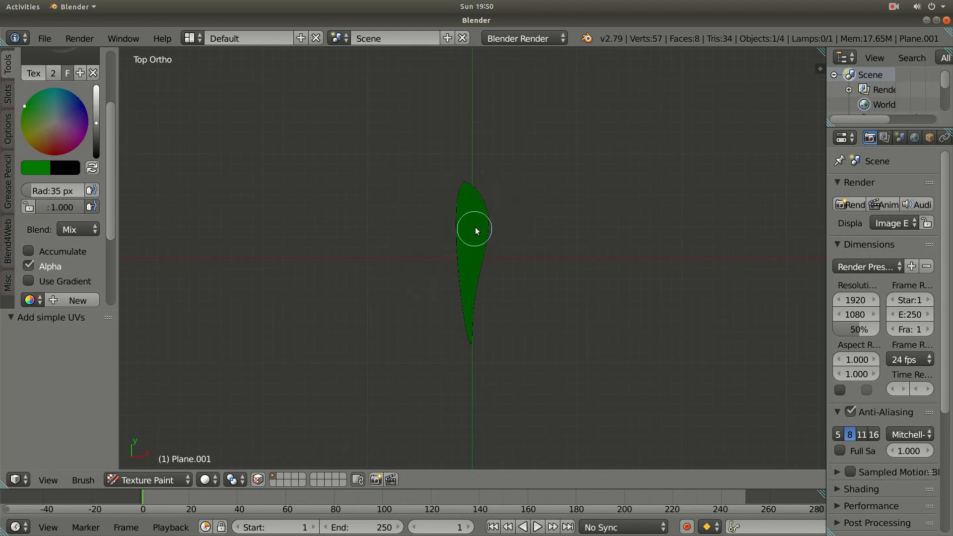
Enable X-axis symmetry for painting.
left_click_drag(111, 211, 112, 287)
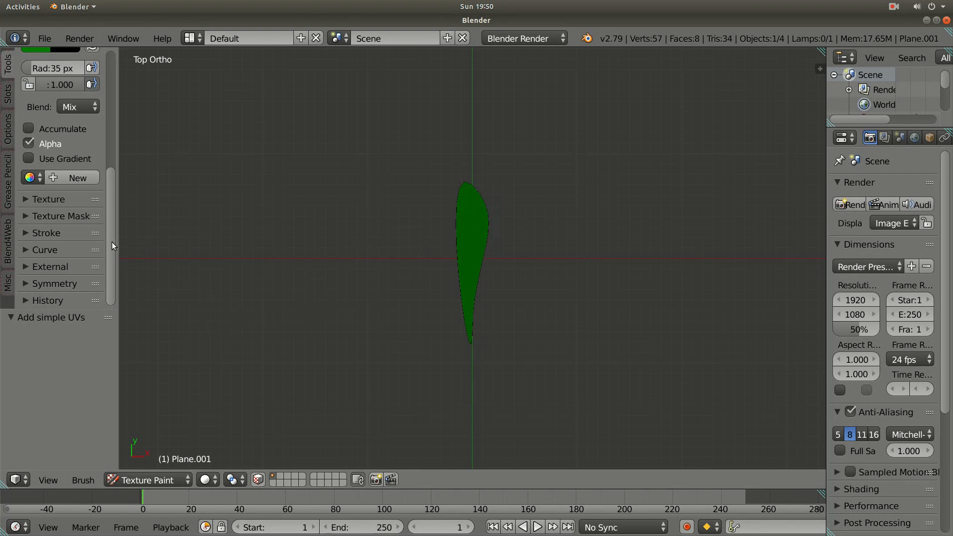
left_click(24, 282)
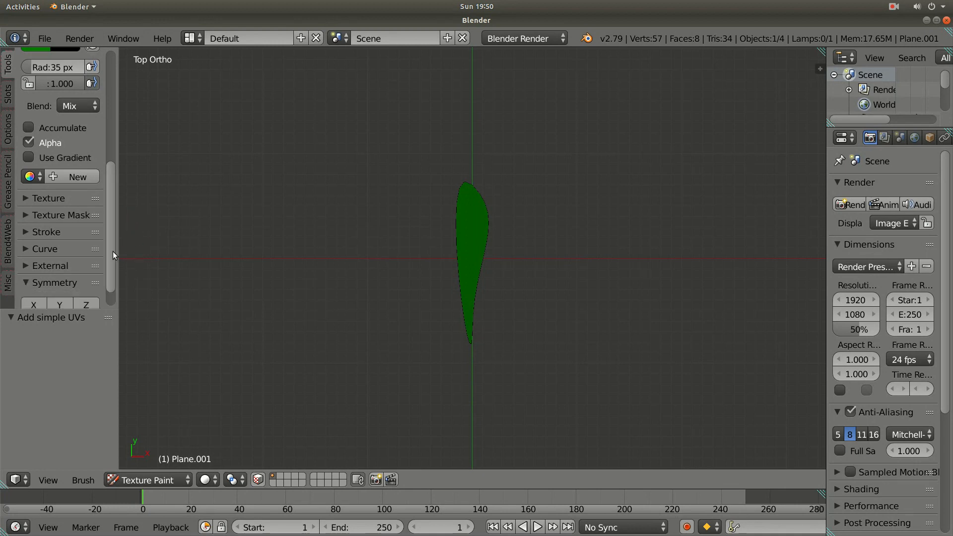
scroll(112, 255, "down", 2)
left_click(35, 279)
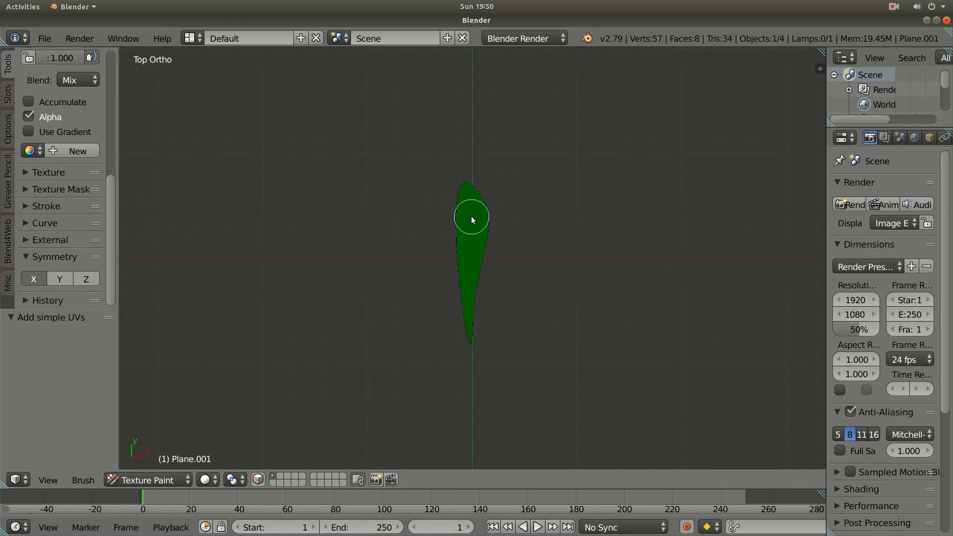
Set the brush radius to 3 px and its colour to black for painting fine lines on the leaf.
scroll(481, 229, "up", 1)
scroll(481, 230, "down", 1)
scroll(481, 229, "up", 3)
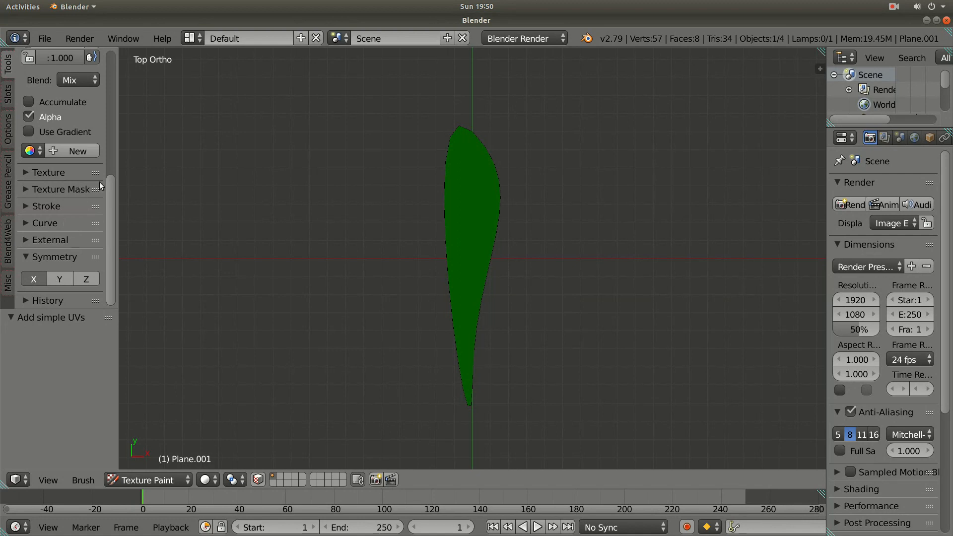
scroll(106, 154, "up", 8)
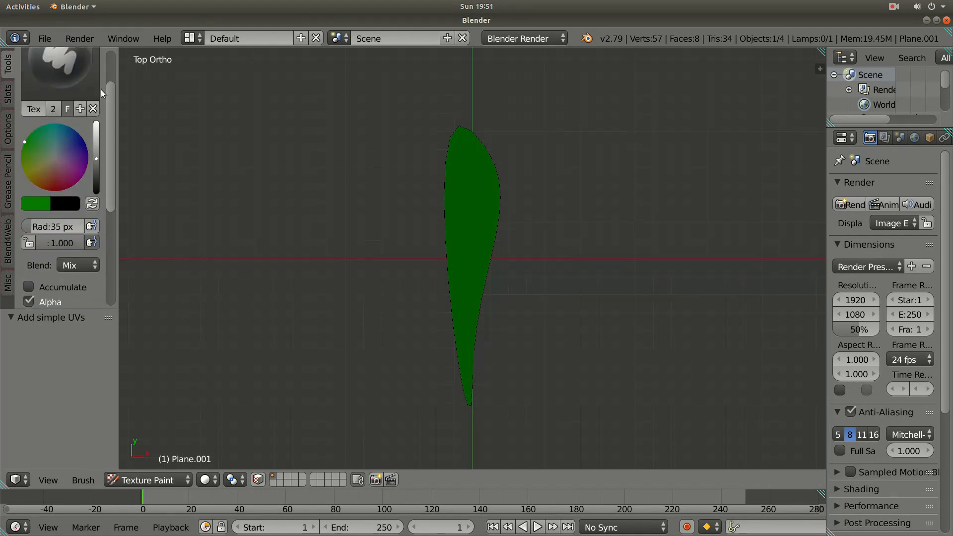
left_click(52, 228)
left_click_drag(51, 228, 31, 228)
left_click(49, 225)
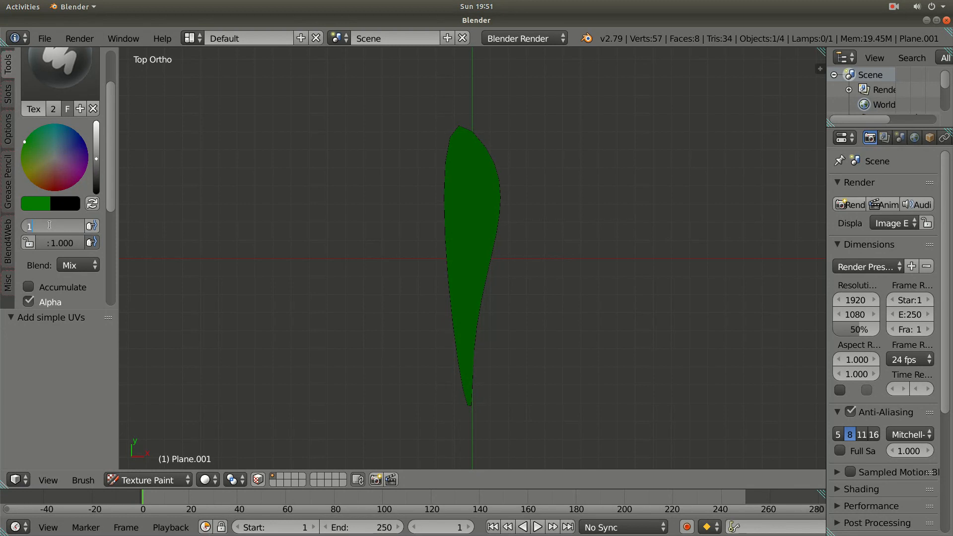
type("3")
key("Return")
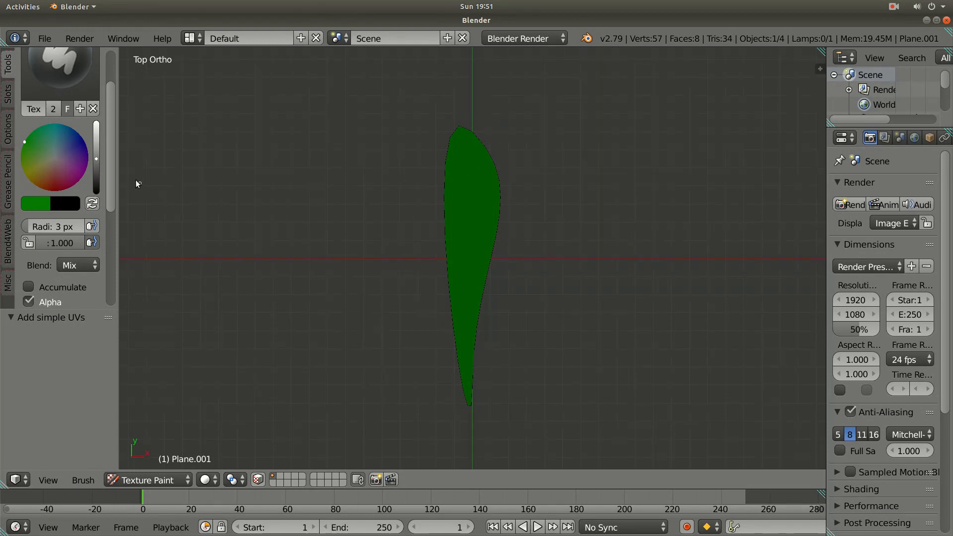
left_click_drag(96, 160, 96, 192)
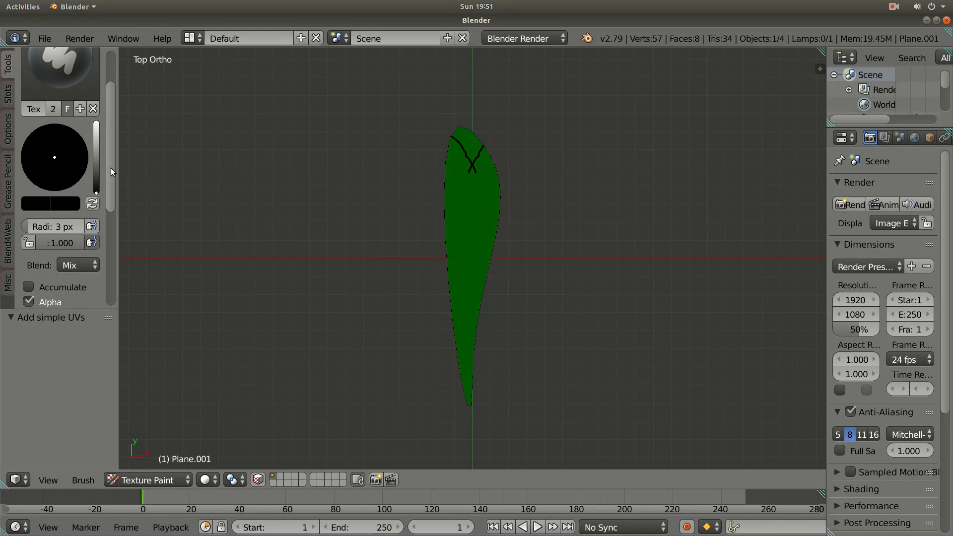
Undo the mirrored black stroke painted near the leaf's wide end.
left_click_drag(111, 170, 95, 302)
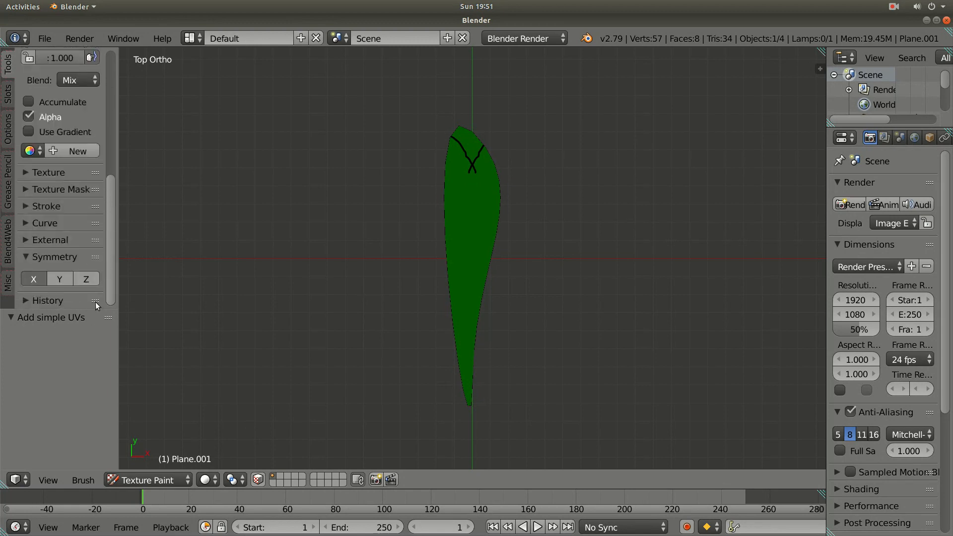
left_click(25, 302)
left_click_drag(114, 236, 111, 330)
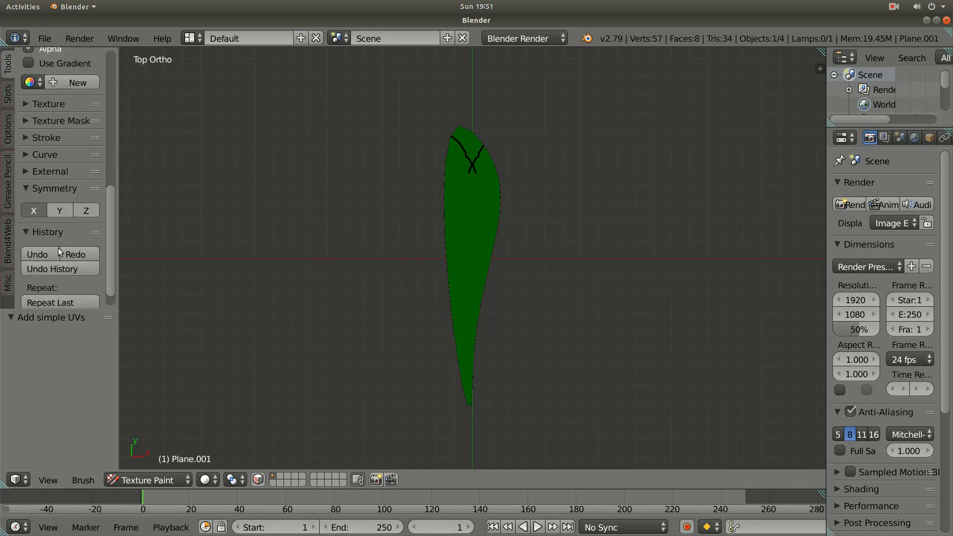
left_click(37, 254)
Try two diagonal mirrored black strokes across the leaf's wide end, and undo both.
left_click_drag(467, 176, 501, 136)
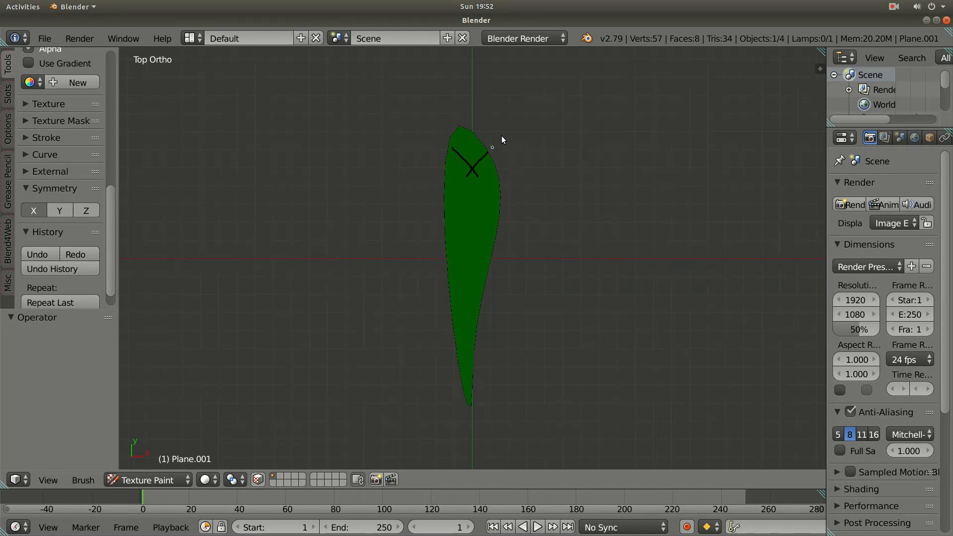
left_click_drag(466, 172, 491, 139)
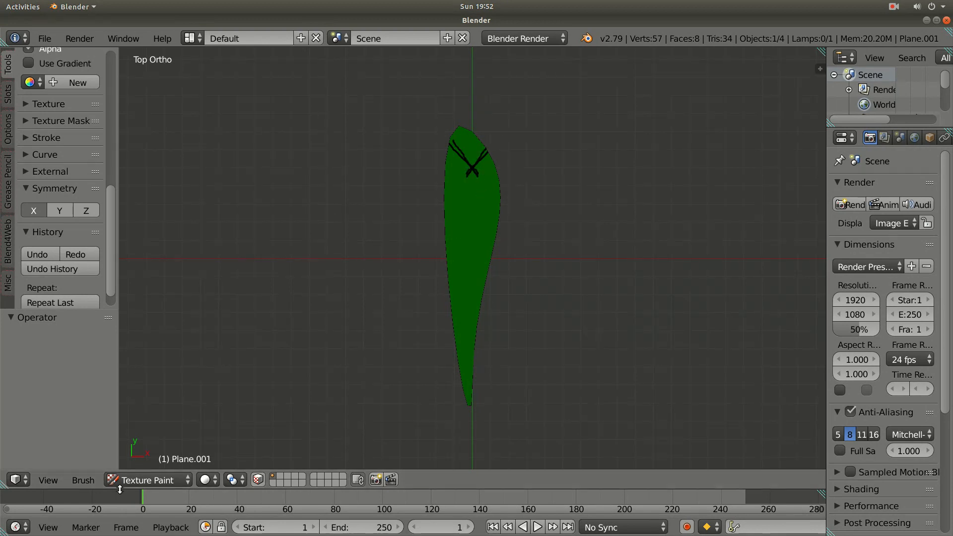
left_click(40, 253)
left_click(49, 253)
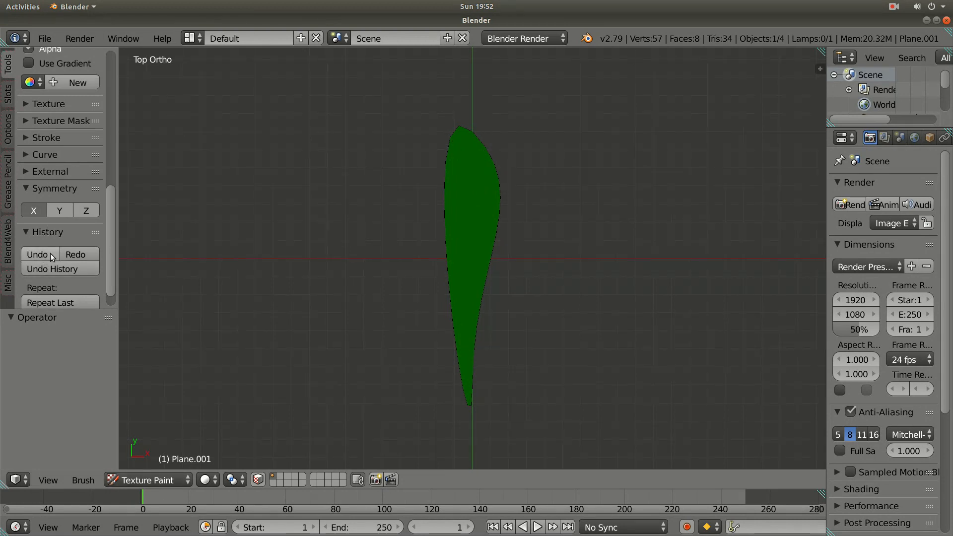
Switch the leaf mesh to Edit Mode and select all its geometry.
left_click(171, 480)
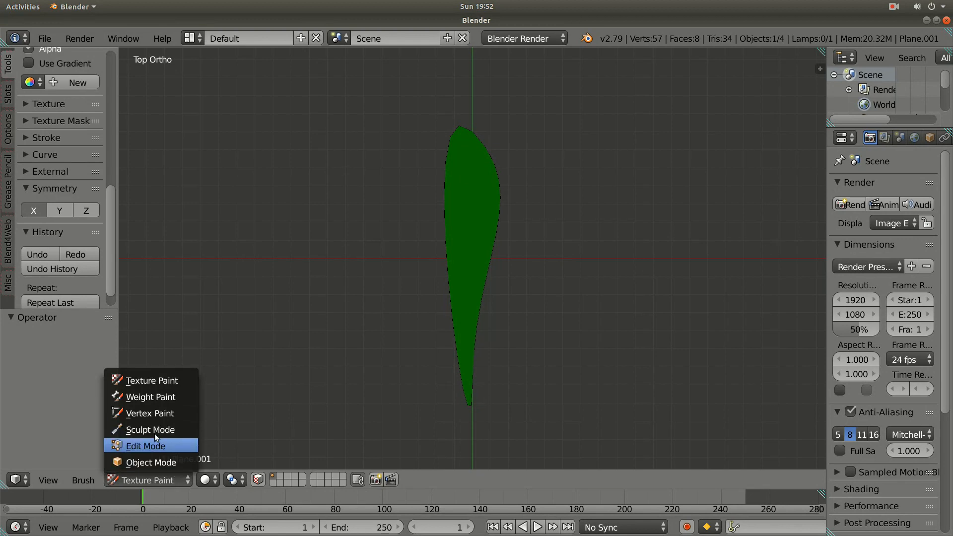
left_click(154, 446)
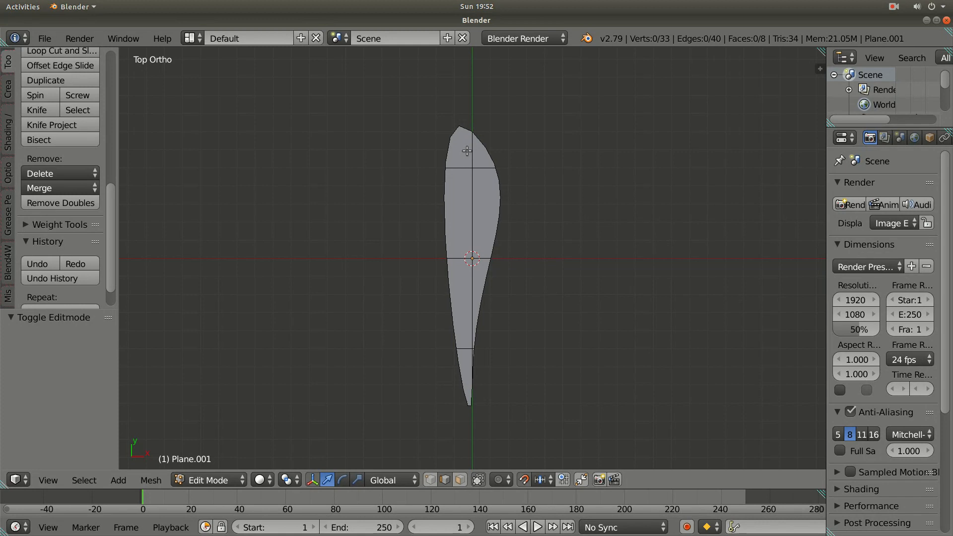
key("a")
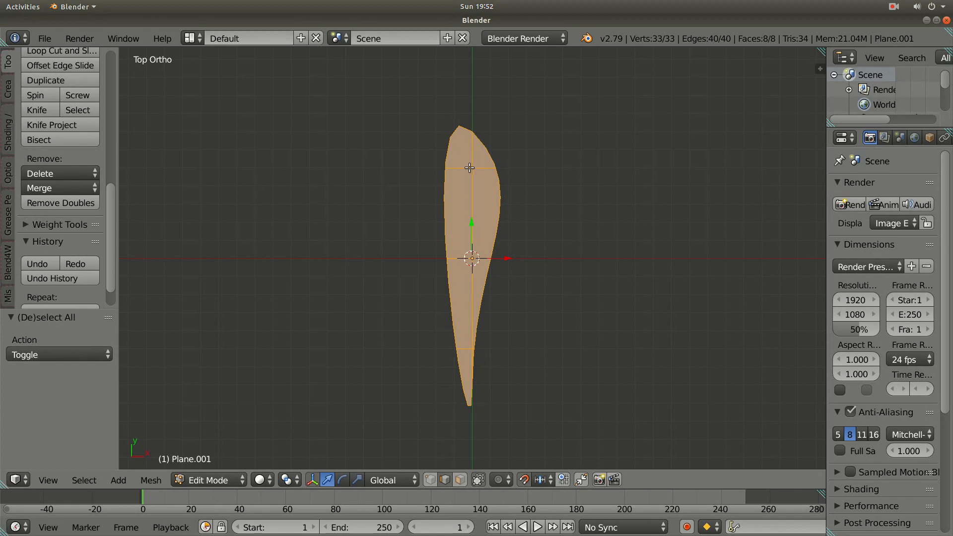
Switch the leaf to Texture Paint mode and enable face selection masking.
left_click(222, 480)
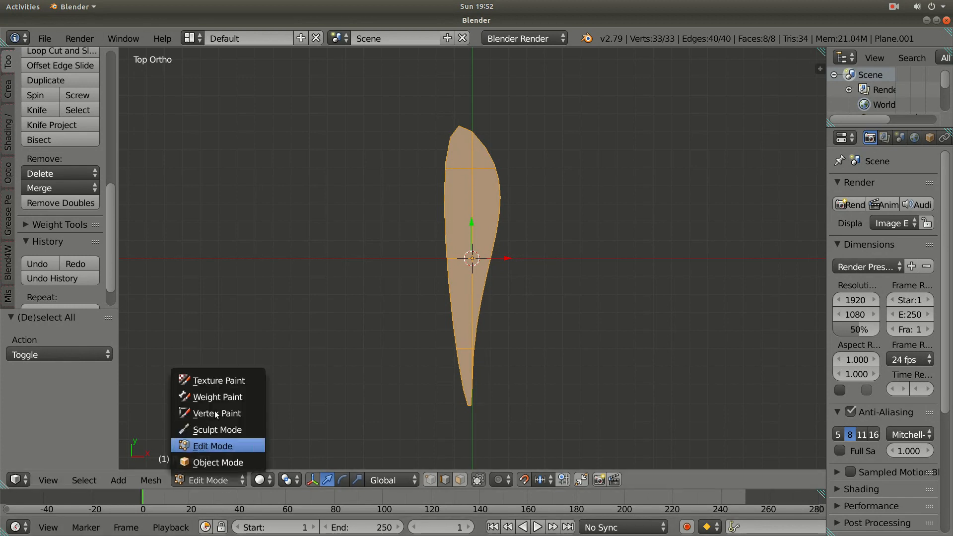
left_click(222, 381)
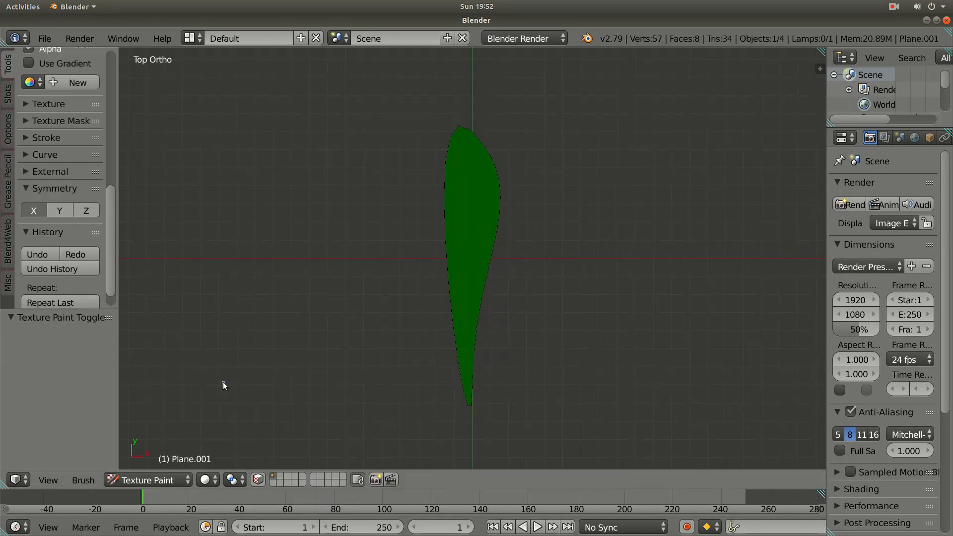
left_click(259, 480)
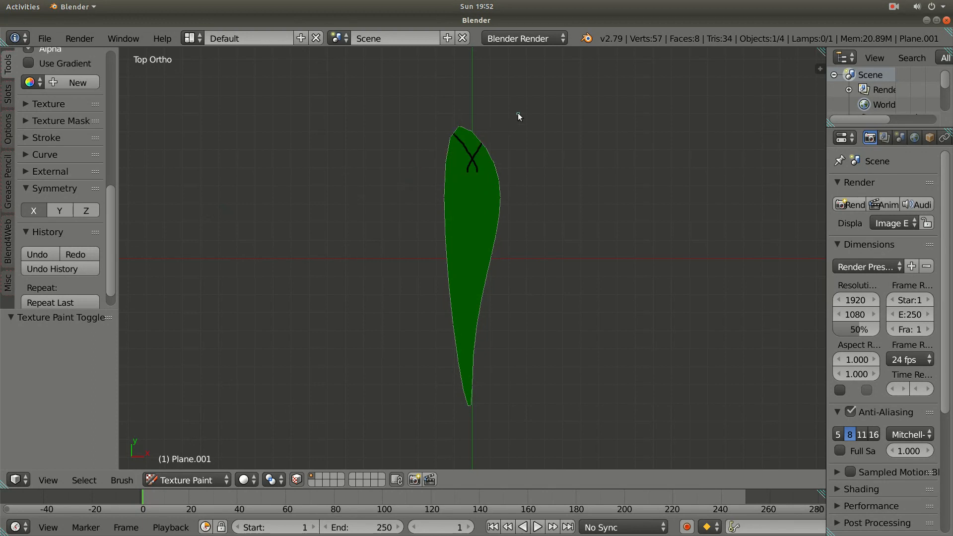
Paint mirrored black side veins running diagonally from the leaf's centre line to its edges, down towards the narrow tip.
left_click_drag(468, 207, 502, 164)
left_click_drag(471, 238, 527, 183)
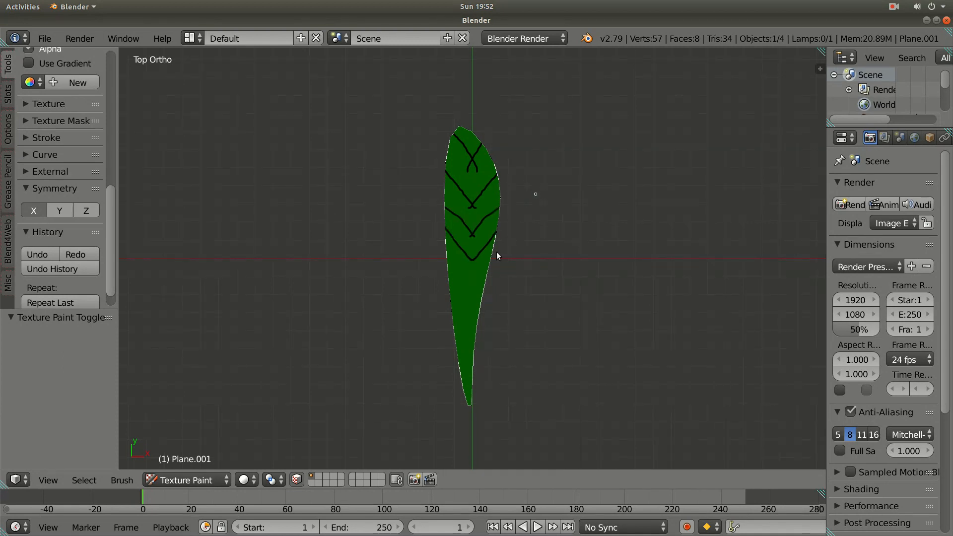
left_click_drag(473, 287, 532, 230)
left_click_drag(113, 246, 107, 314)
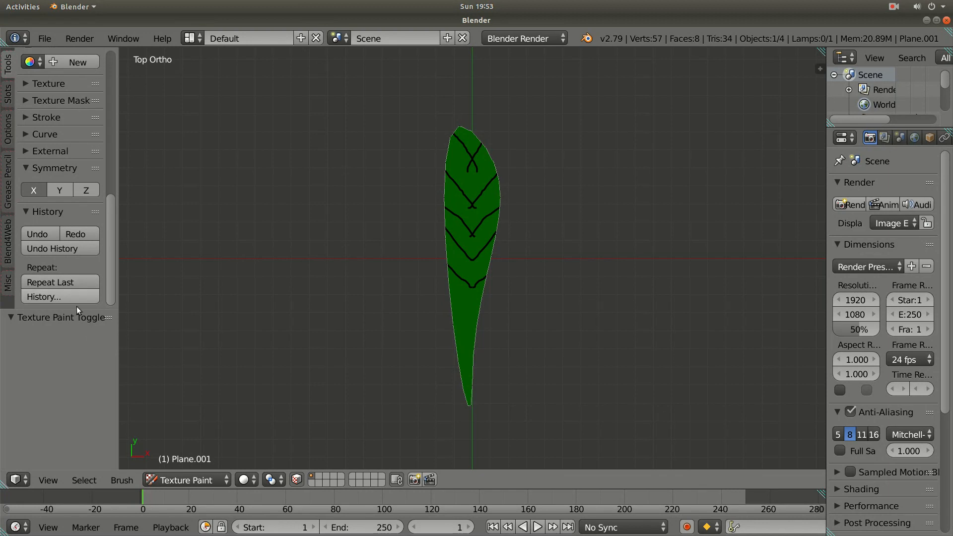
left_click_drag(467, 328, 513, 282)
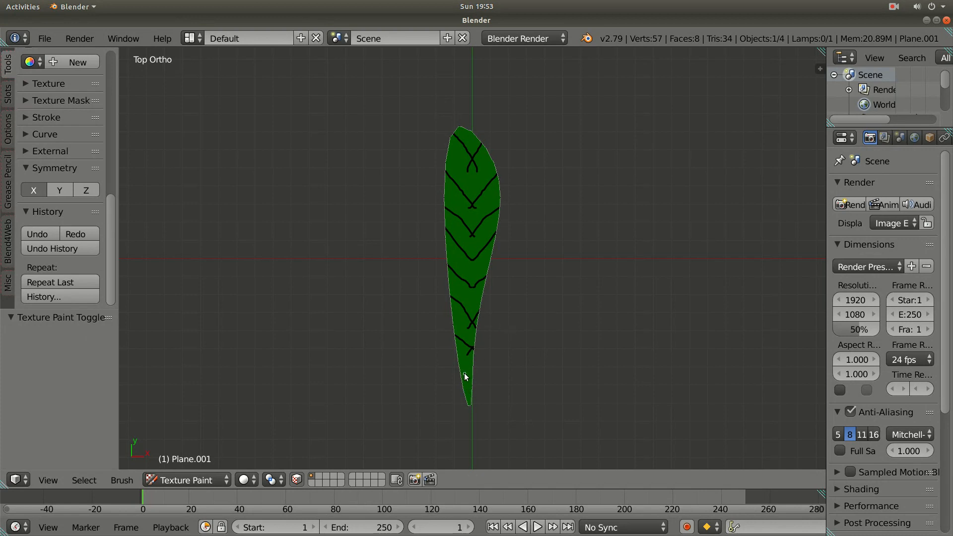
left_click_drag(467, 378, 527, 334)
Paint a black centre vein from the leaf's wide end to about its middle, and view the leaf in perspective.
middle_click_drag(532, 329, 529, 309)
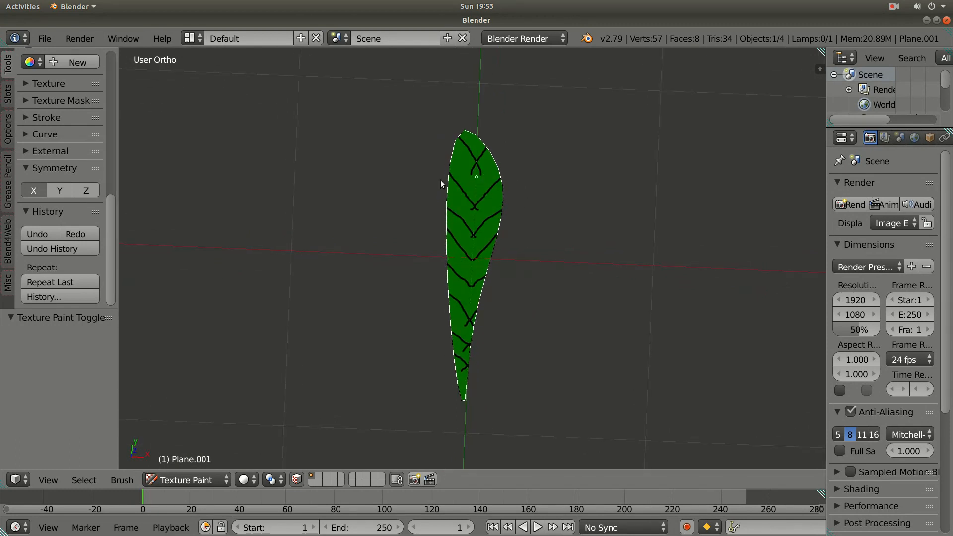
left_click_drag(109, 205, 114, 130)
mouse_move(481, 277)
middle_mouse_down()
mouse_move(470, 241)
mouse_move(488, 279)
middle_mouse_up()
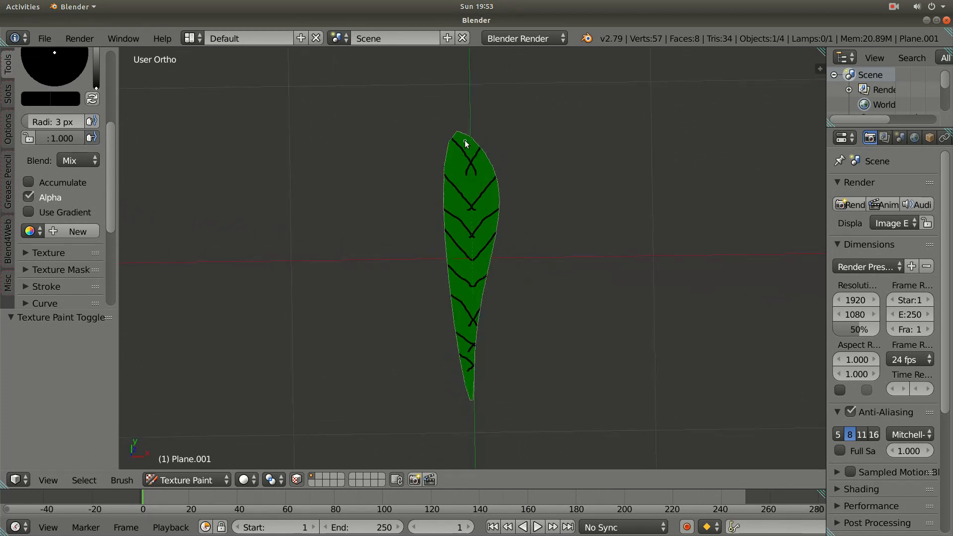
key("KP_5")
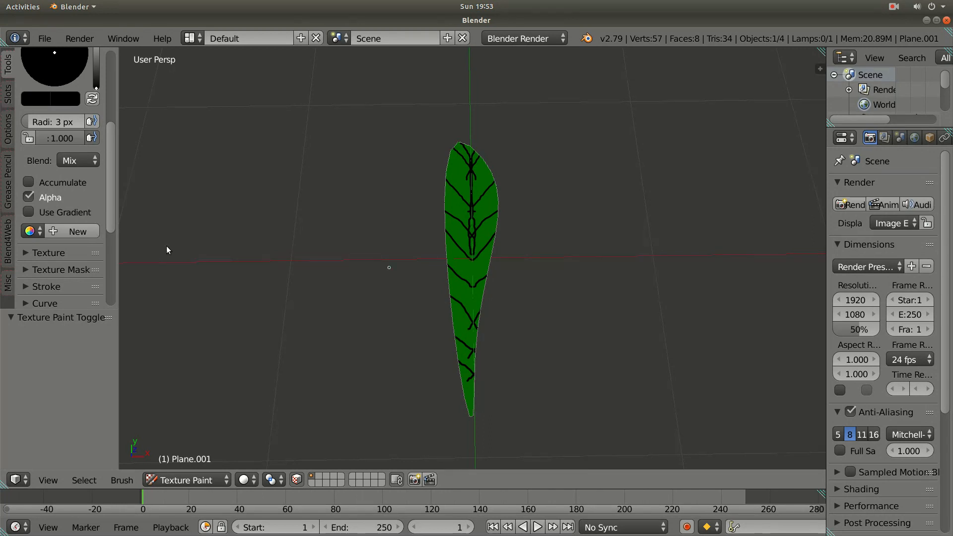
Turn off X symmetry and paint the black centre vein from the leaf's middle down to its narrow tip.
left_click_drag(112, 210, 102, 312)
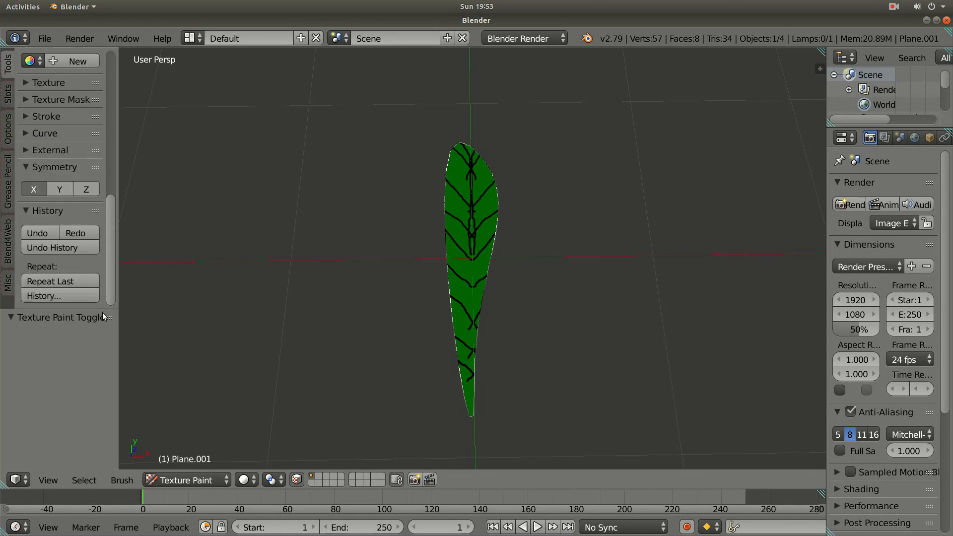
left_click(23, 174)
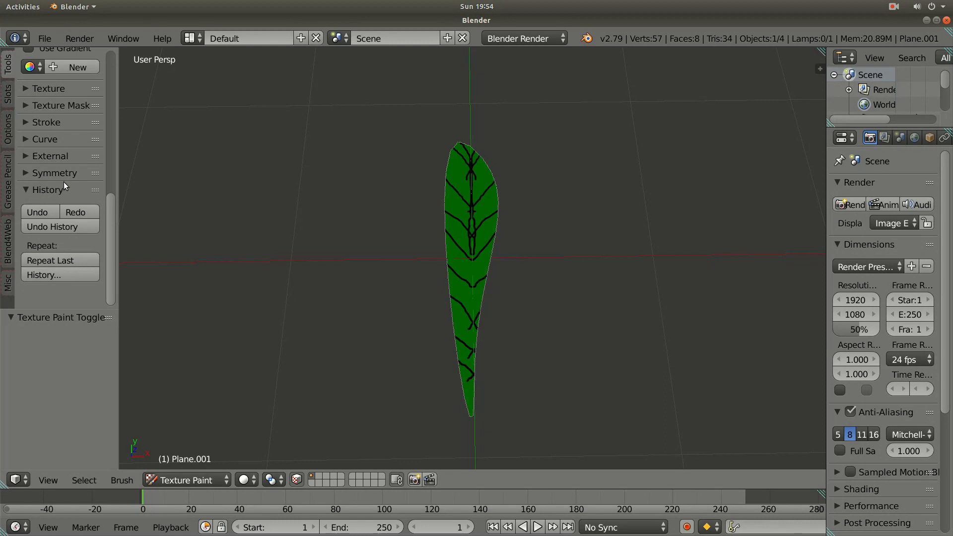
left_click(25, 172)
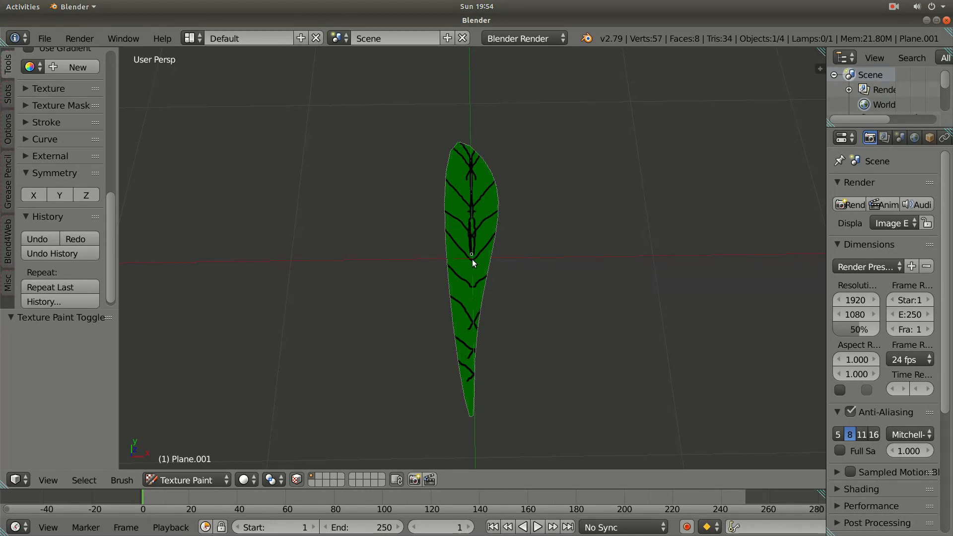
left_click_drag(471, 276, 470, 407)
middle_click_drag(575, 314, 495, 326)
scroll(535, 276, "up", 3)
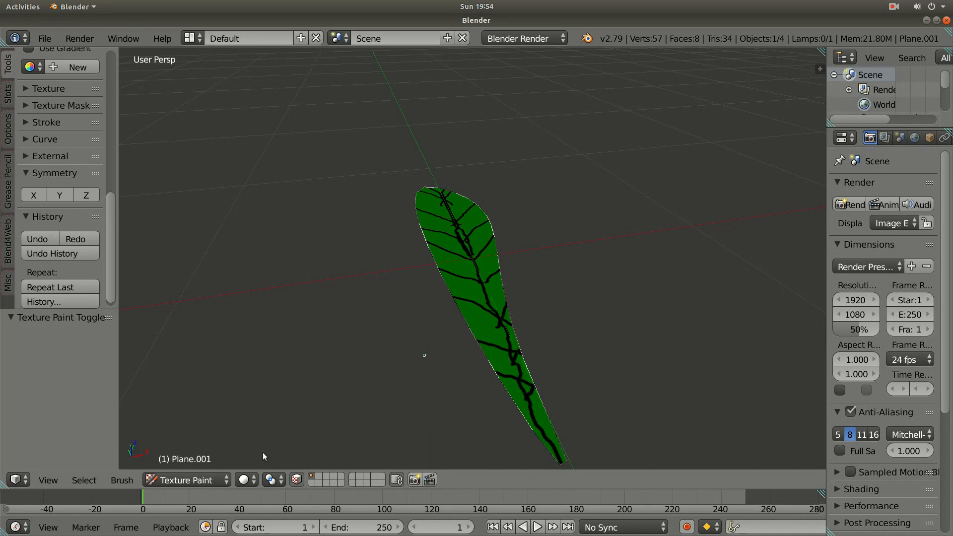
Switch the leaf mesh to Edit Mode with vertex selection.
left_click(193, 485)
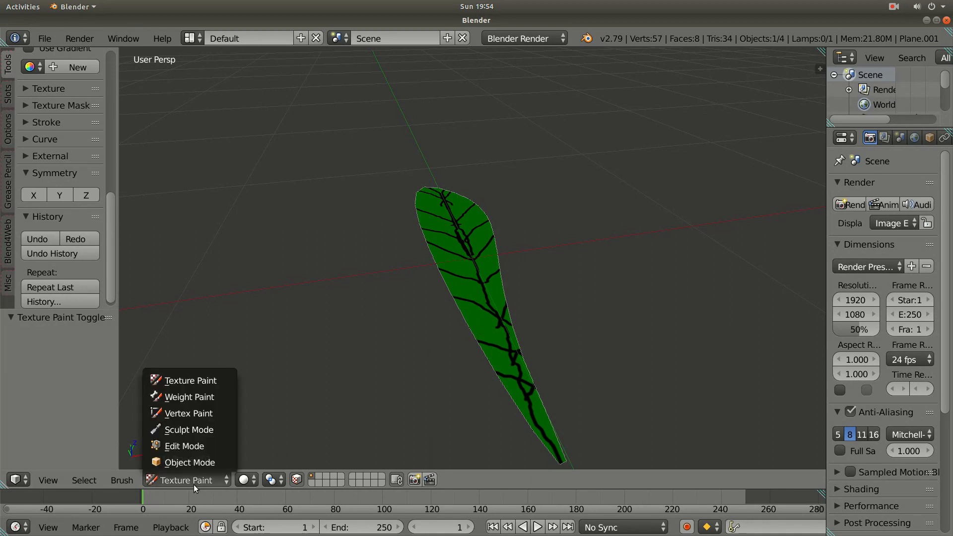
left_click(205, 450)
middle_click_drag(490, 291, 401, 313)
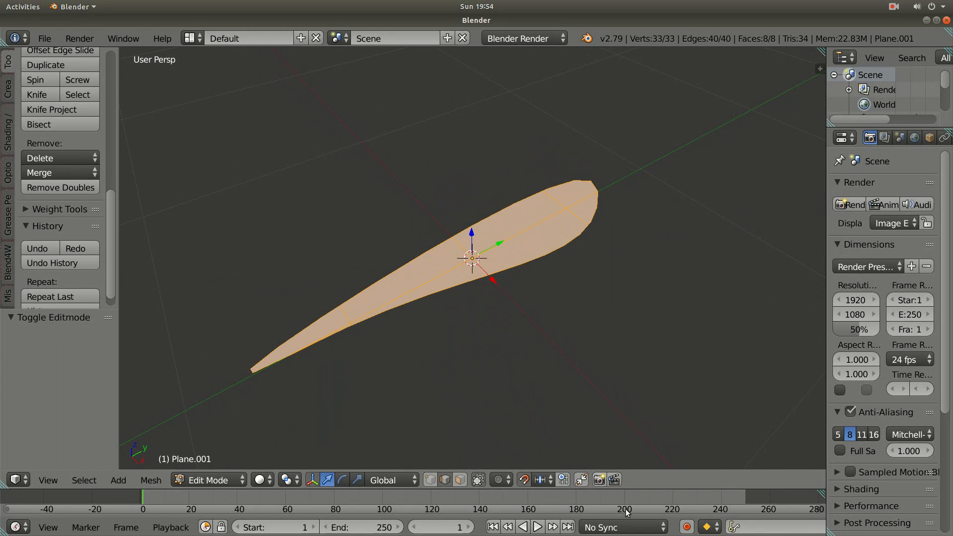
left_click(524, 484)
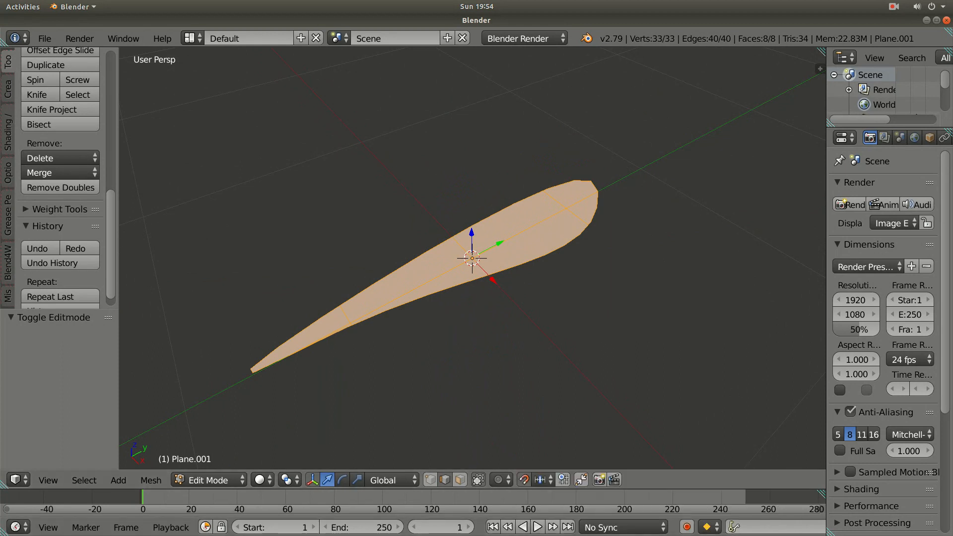
left_click(523, 483)
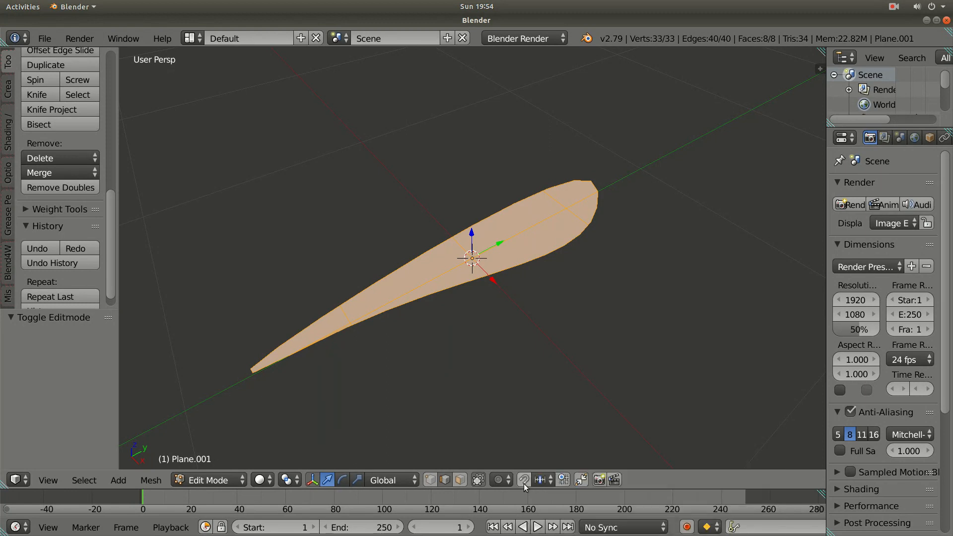
left_click(430, 481)
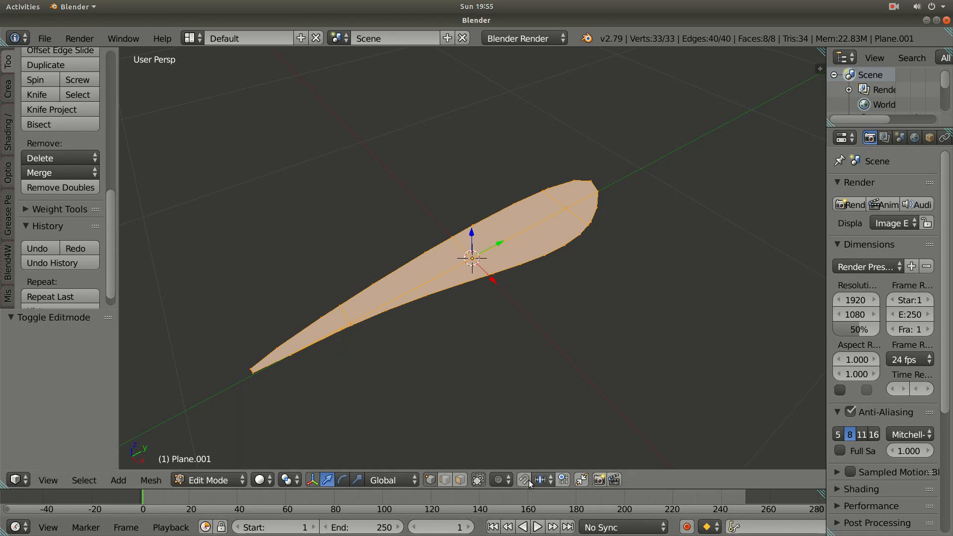
Enable Projected (2D) proportional editing and select the vertex at the leaf's centre.
left_click(499, 482)
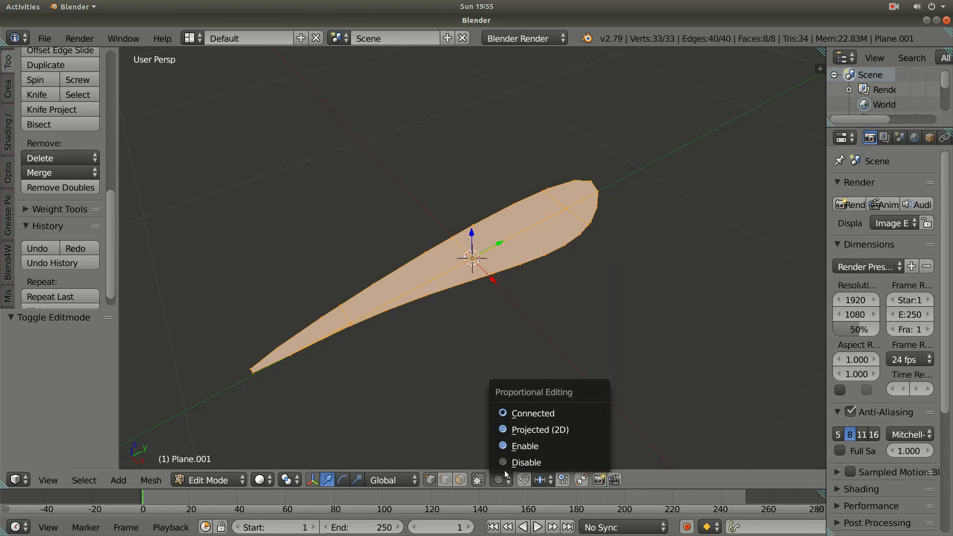
left_click(544, 433)
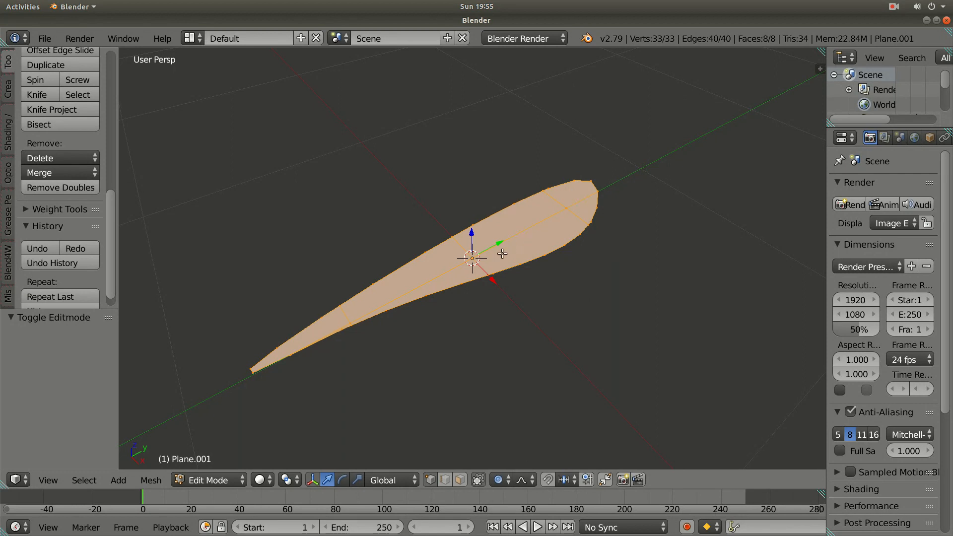
right_click(475, 253)
middle_click_drag(474, 254, 571, 239)
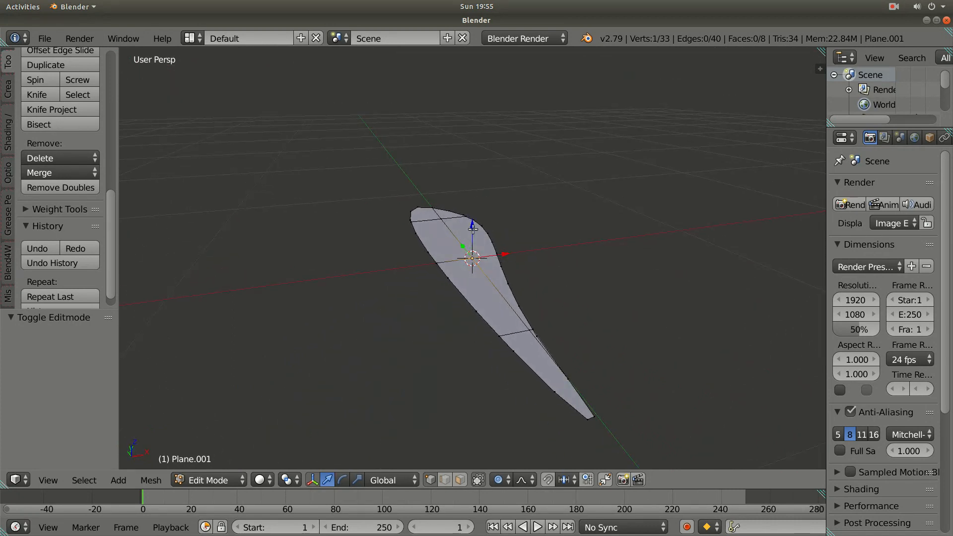
Try lowering the leaf's centre vertex by about 0.075 along Z with a proportional size of 1.00, and undo the move.
left_click_drag(473, 227, 479, 244)
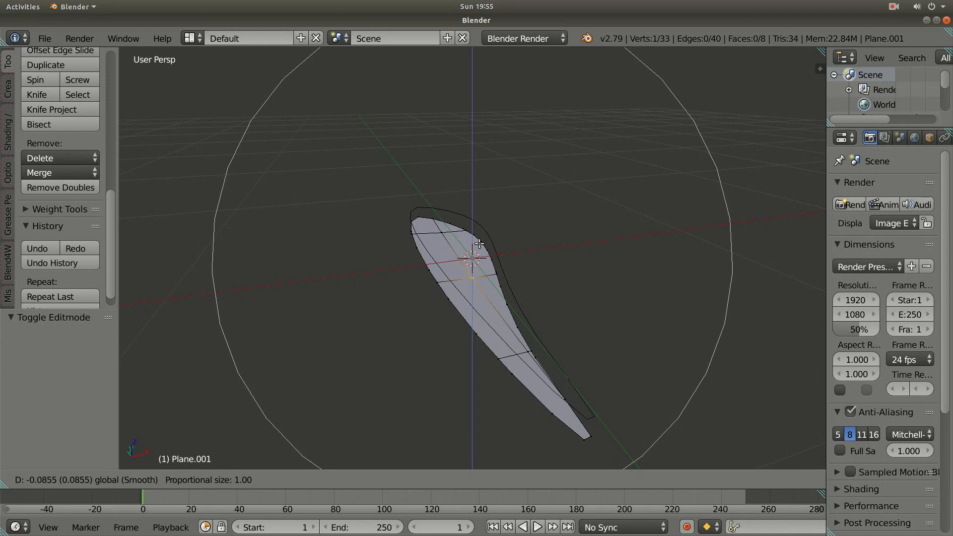
left_click_drag(479, 244, 480, 243)
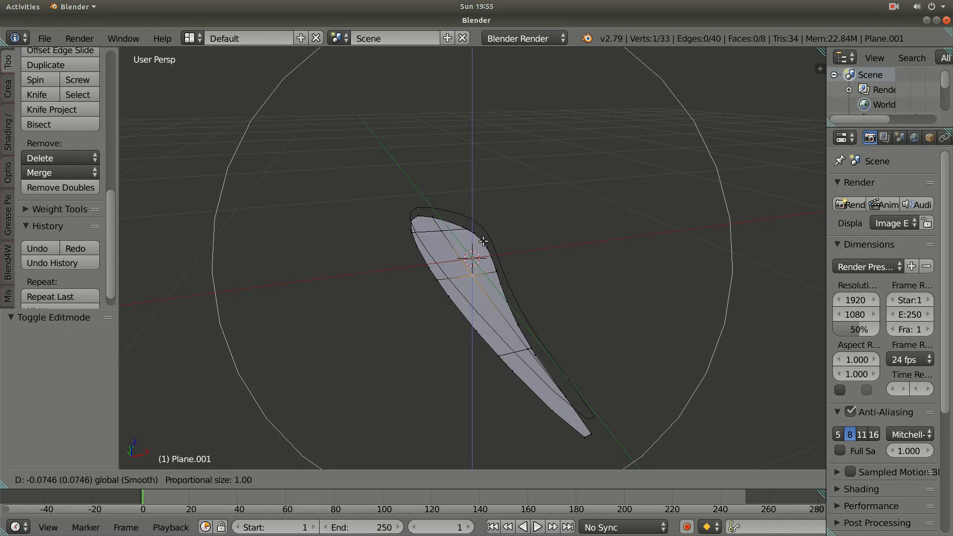
left_click(483, 241)
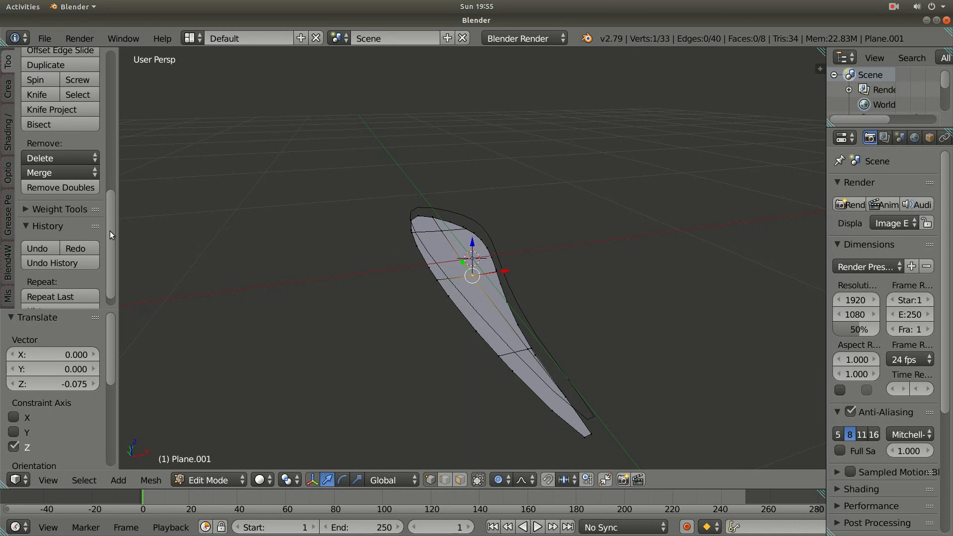
scroll(109, 231, "down", 1)
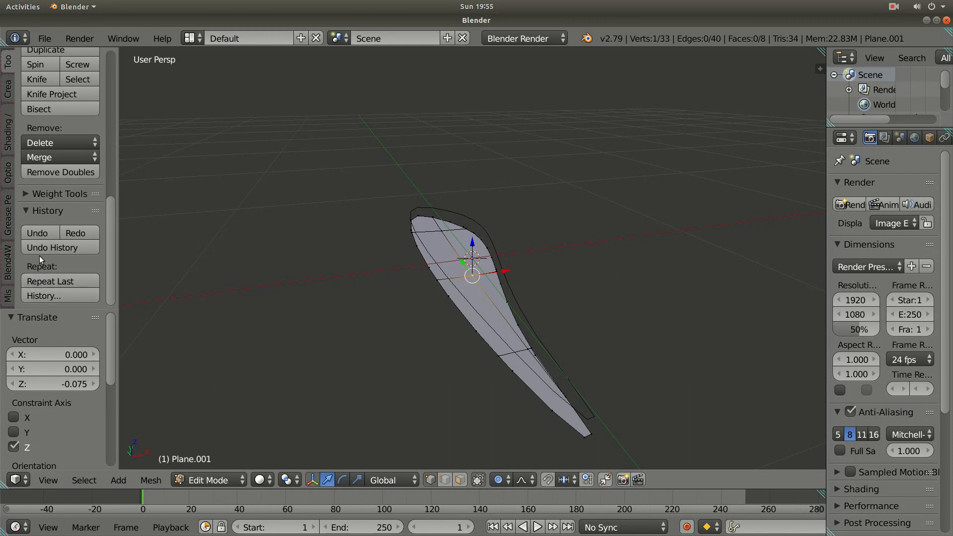
left_click(44, 232)
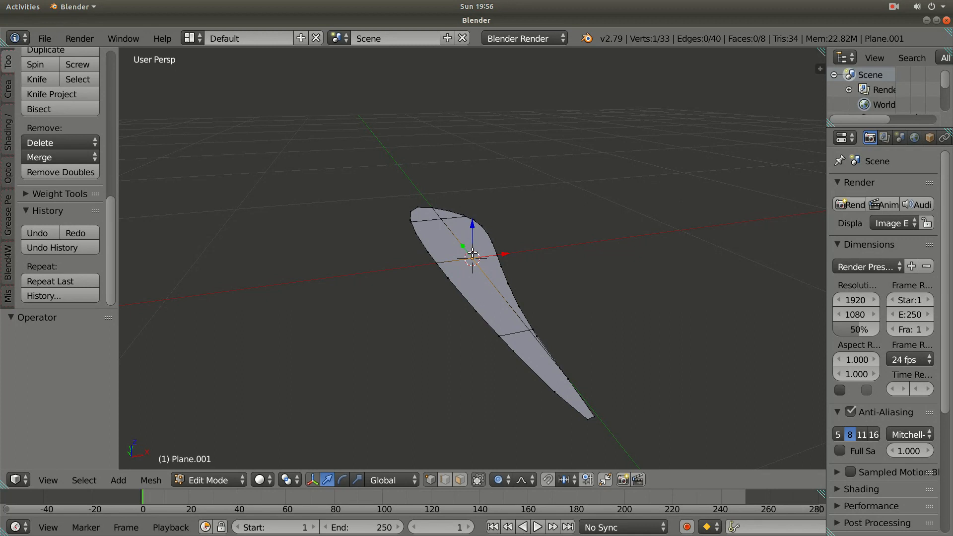
Lower the leaf's centre vertex by about 0.059 along Z with the proportional size reduced to 0.16.
key("g")
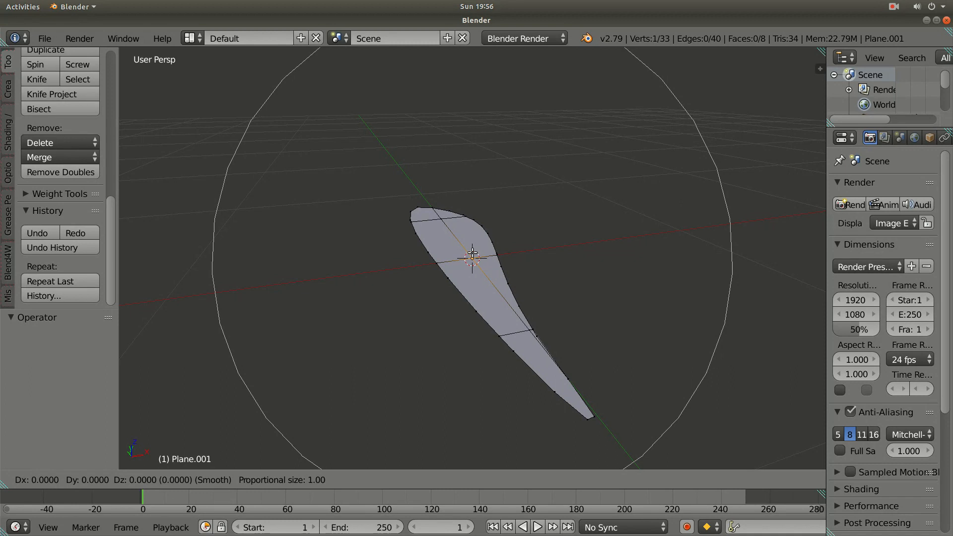
scroll(473, 255, "down", 4)
scroll(473, 257, "up", 2)
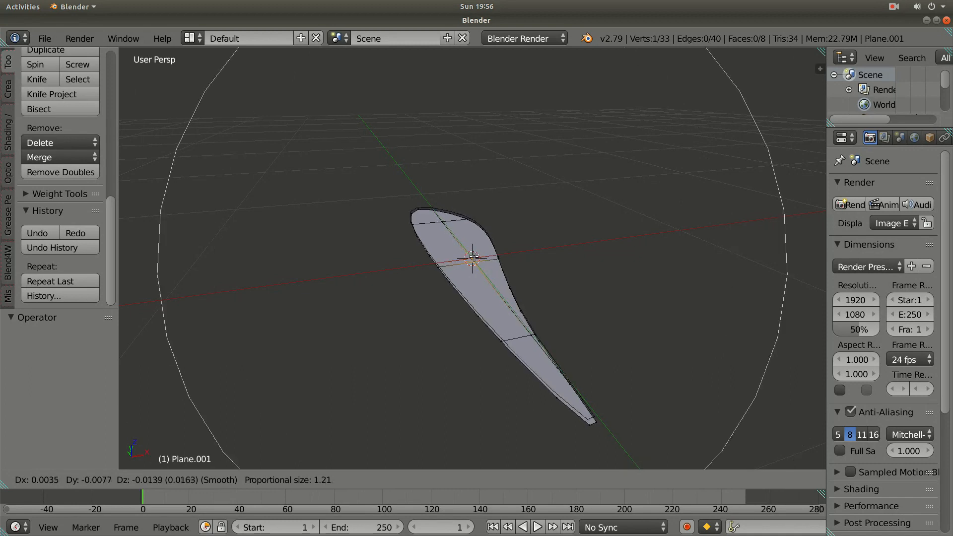
scroll(473, 256, "down", 2)
scroll(472, 257, "up", 6)
scroll(473, 256, "up", 1)
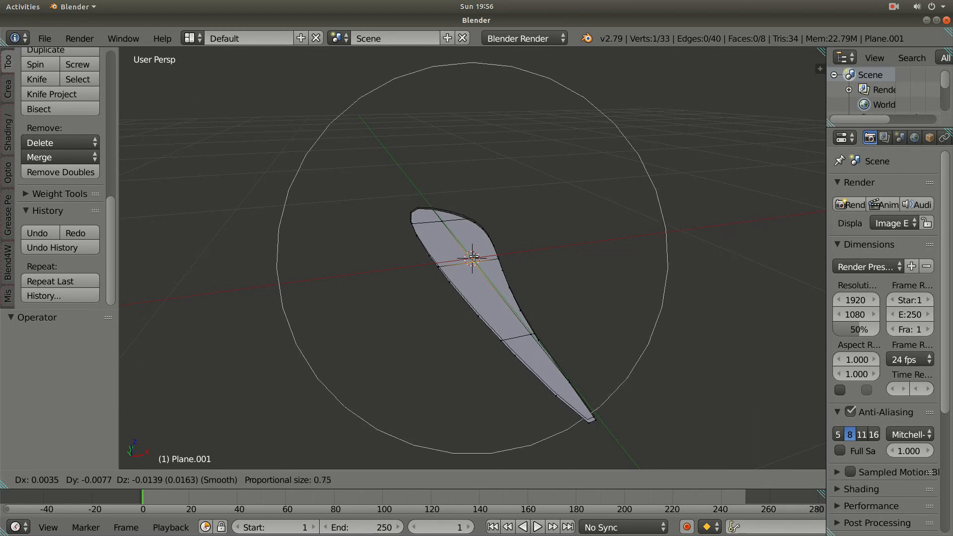
scroll(475, 256, "up", 6)
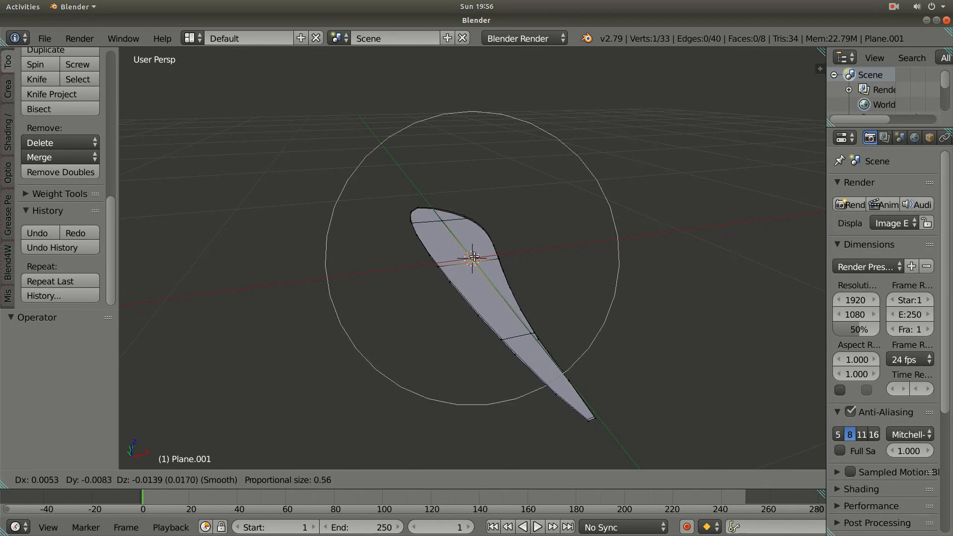
scroll(474, 255, "up", 6)
scroll(474, 255, "down", 6)
scroll(474, 255, "up", 2)
scroll(474, 257, "down", 1)
scroll(474, 257, "up", 1)
scroll(475, 255, "up", 2)
scroll(475, 255, "down", 3)
scroll(476, 255, "up", 6)
scroll(475, 255, "down", 3)
scroll(475, 255, "up", 1)
scroll(475, 254, "down", 1)
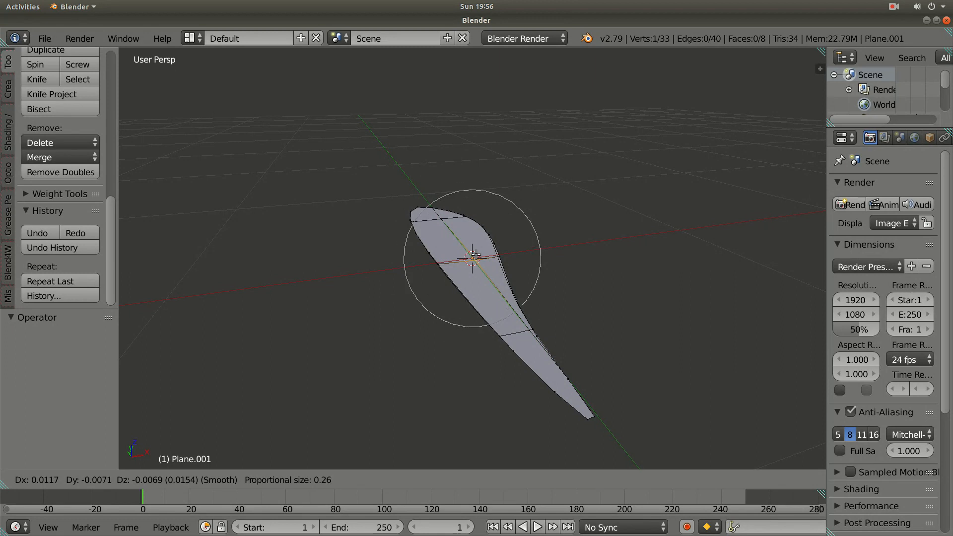
scroll(476, 255, "up", 4)
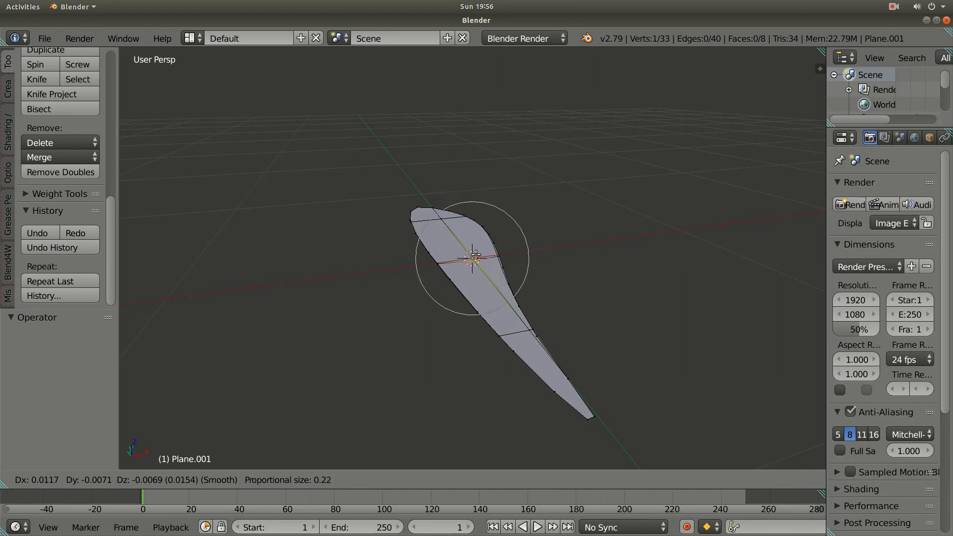
scroll(475, 254, "up", 1)
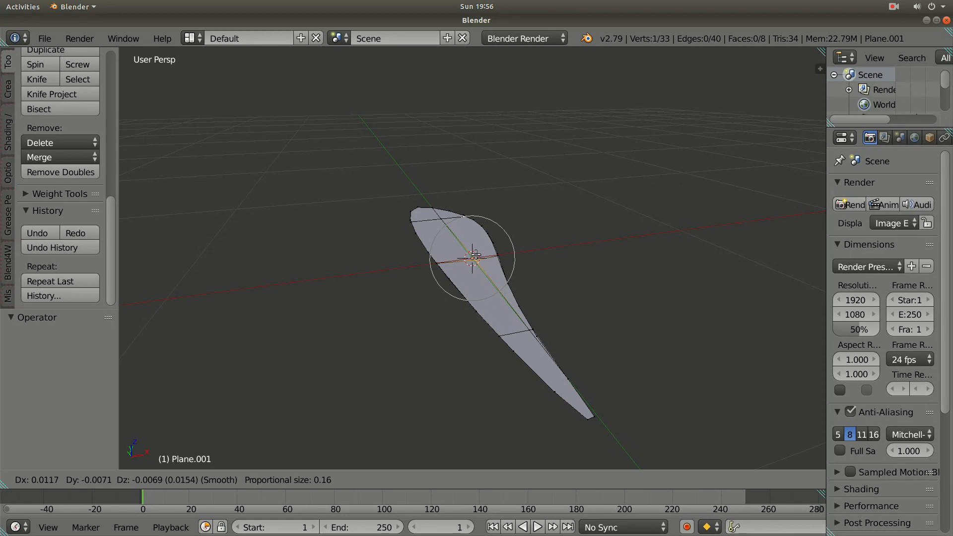
key("z")
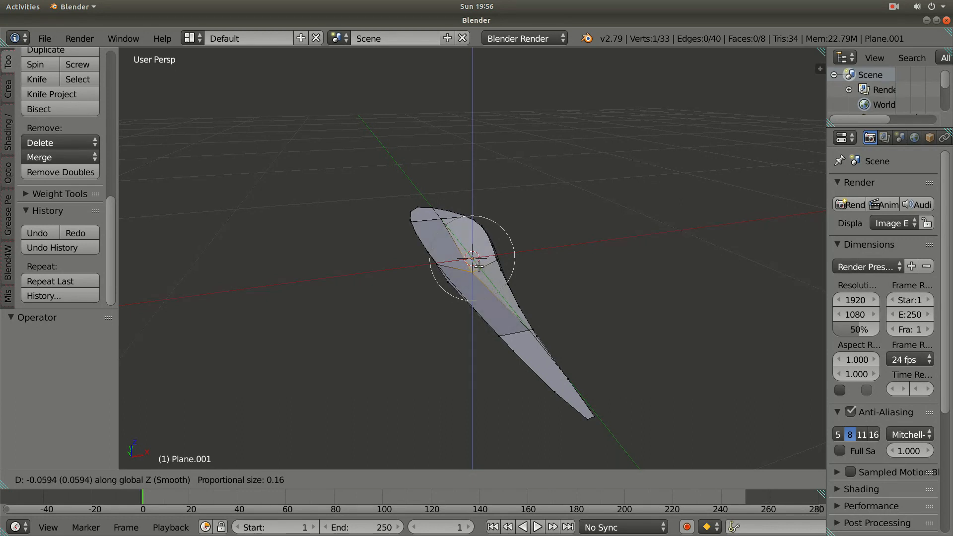
left_click(478, 266)
Move the vertex on the leaf's outer edge near its wide end along Z with proportional editing.
middle_click_drag(520, 309, 383, 321)
right_click(612, 281)
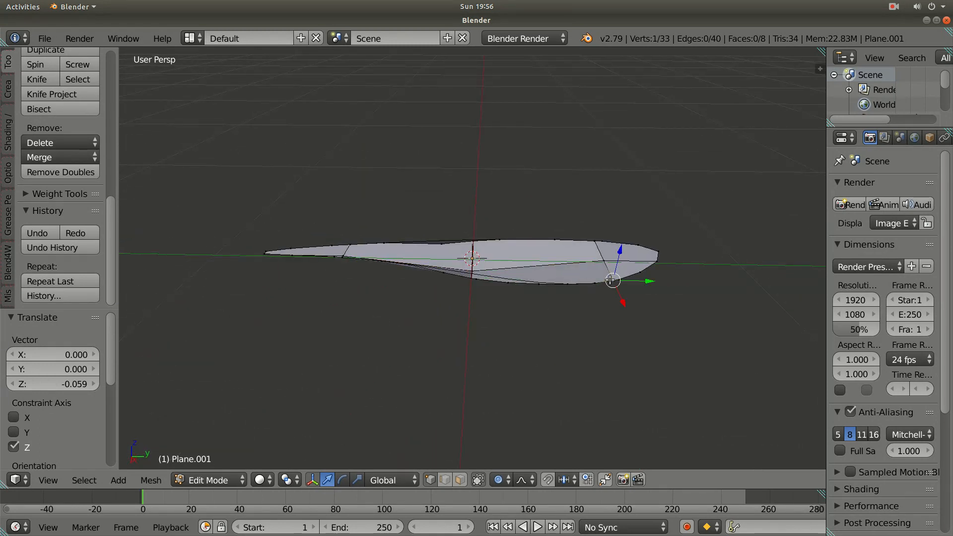
key("g")
key("z")
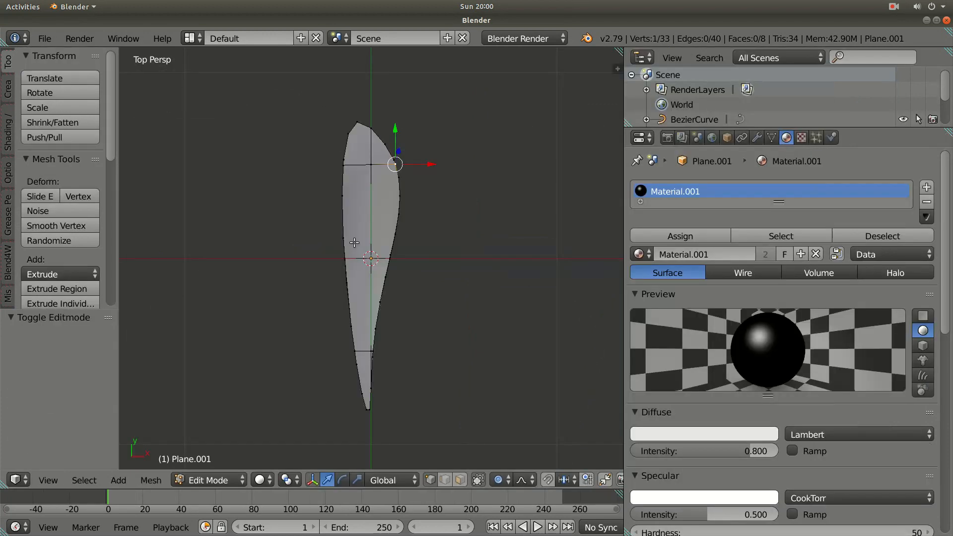
Select the whole leaf mesh and paint its surface green in Texture Paint mode.
key("a")
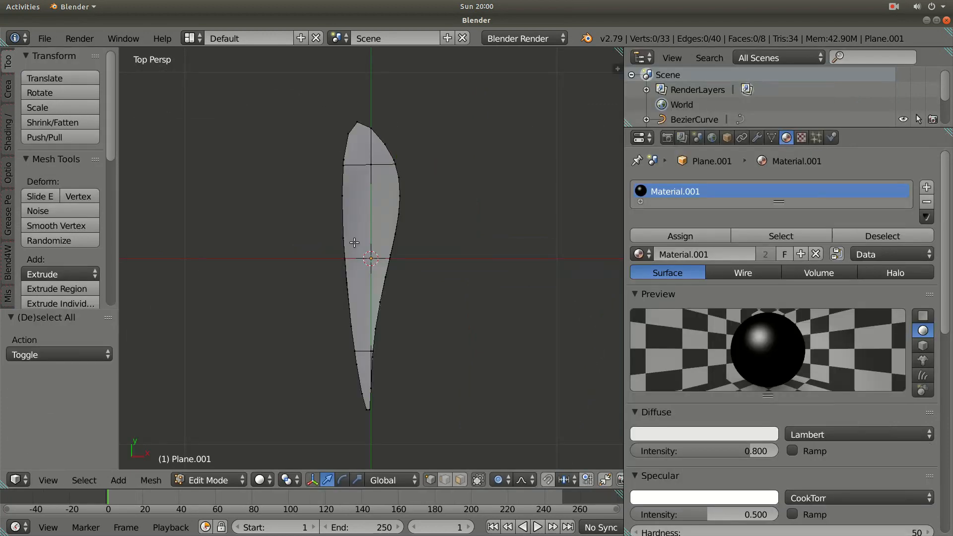
key("a")
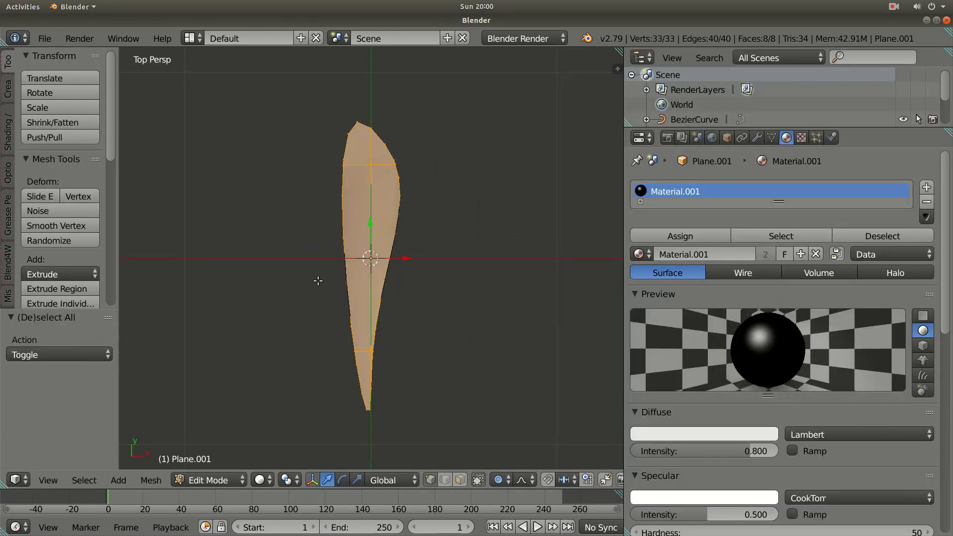
left_click(226, 482)
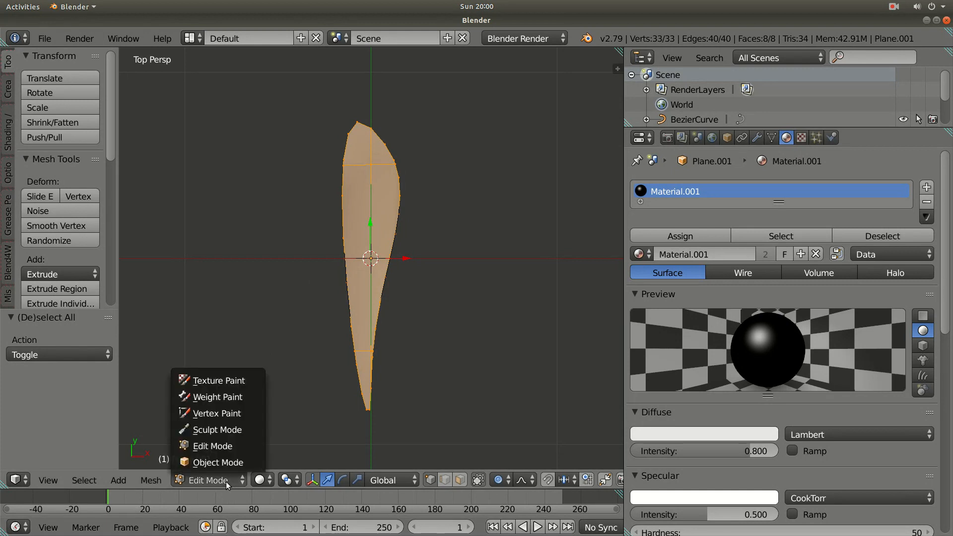
left_click(228, 382)
mouse_move(382, 191)
left_mouse_down()
mouse_move(368, 149)
mouse_move(333, 123)
mouse_move(371, 172)
mouse_move(374, 234)
mouse_move(364, 268)
mouse_move(350, 204)
mouse_move(367, 345)
mouse_move(360, 399)
mouse_move(371, 414)
mouse_move(396, 192)
mouse_move(371, 145)
mouse_move(345, 169)
mouse_move(356, 381)
mouse_move(398, 192)
mouse_move(376, 283)
mouse_move(394, 206)
mouse_move(392, 243)
mouse_move(362, 193)
mouse_move(357, 136)
mouse_move(351, 165)
left_mouse_up()
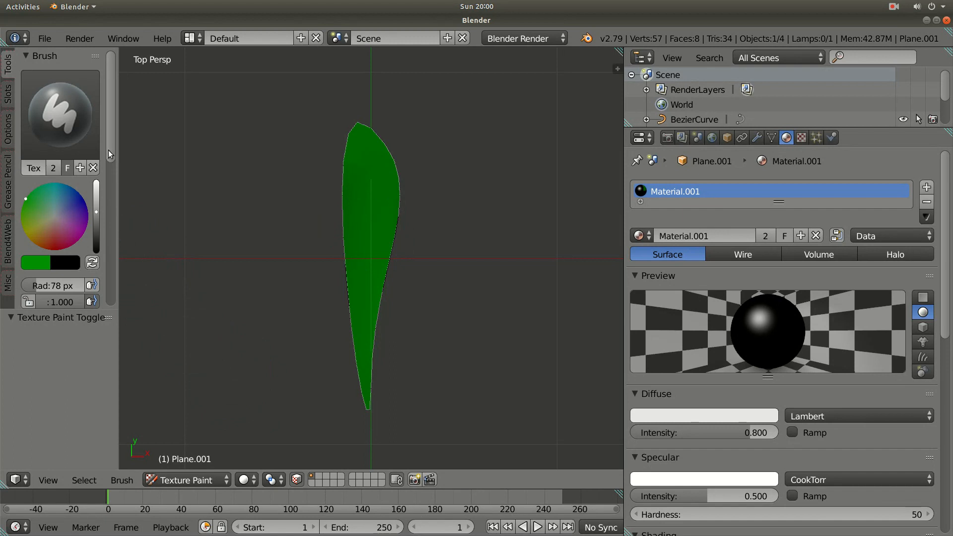
Set the paint brush radius to 1 px and its colour to black.
left_click_drag(113, 122, 112, 170)
left_click(46, 185)
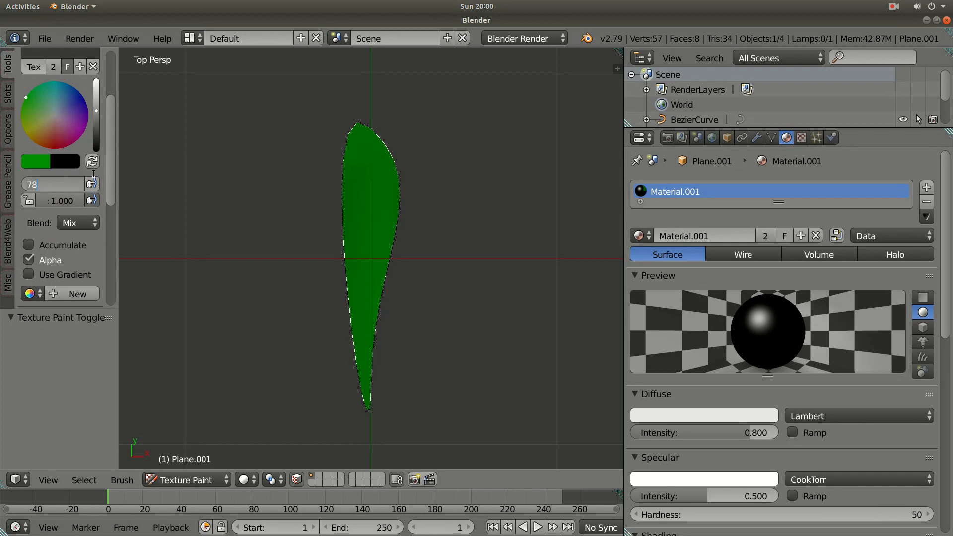
type("1")
key("Return")
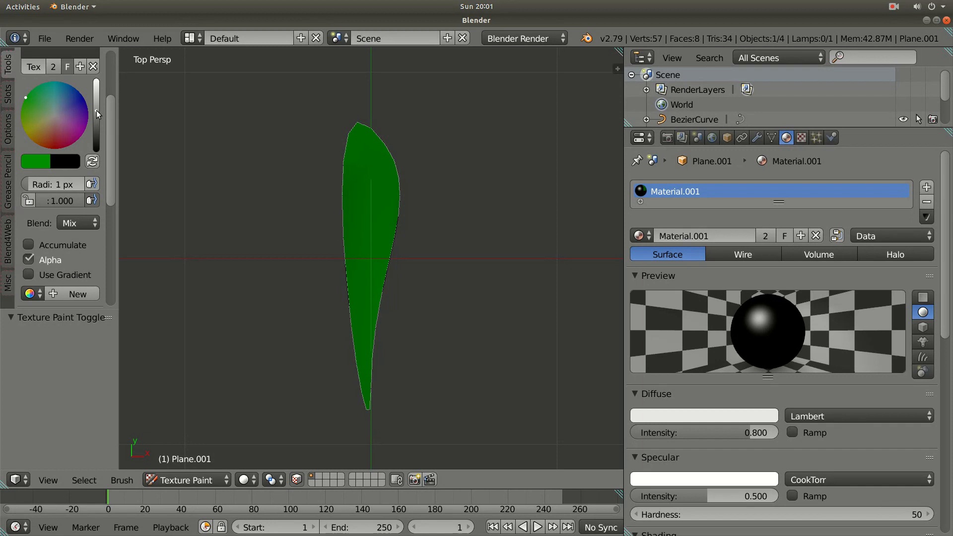
left_click(63, 163)
left_click_drag(96, 108, 96, 151)
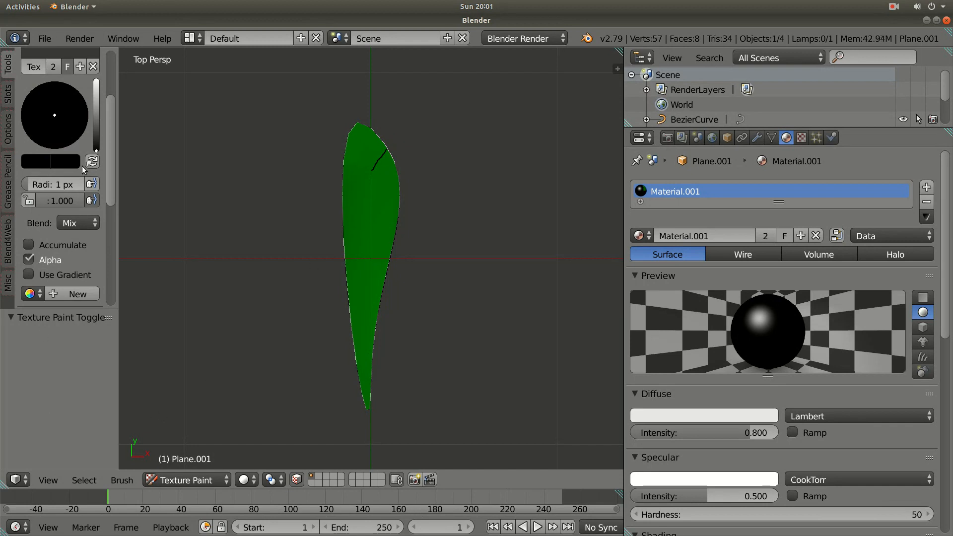
Enable X symmetry for painting, and undo the trial vein strokes near the leaf's wide end.
left_click_drag(112, 197, 99, 340)
left_click(35, 197)
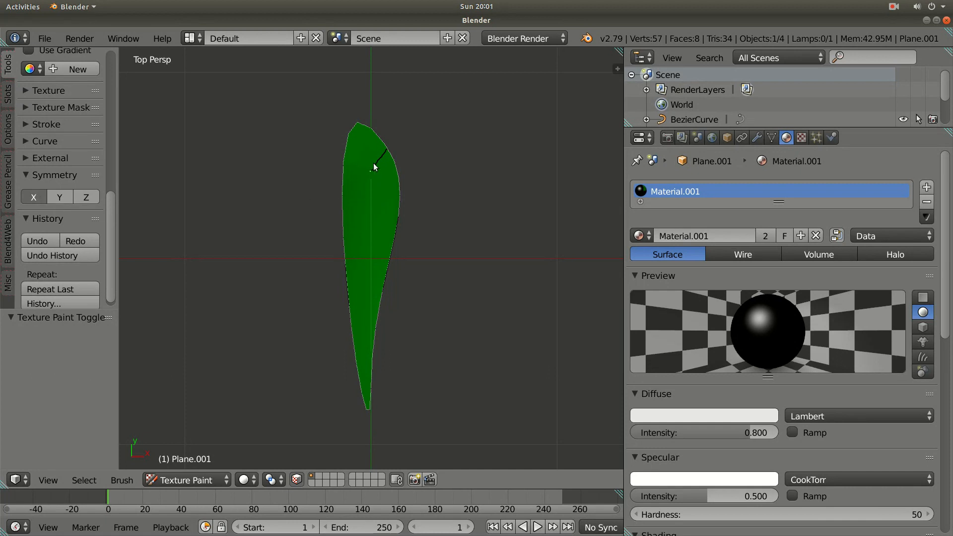
left_click_drag(370, 171, 344, 149)
left_click_drag(112, 234, 110, 265)
left_click(48, 234)
left_click(39, 233)
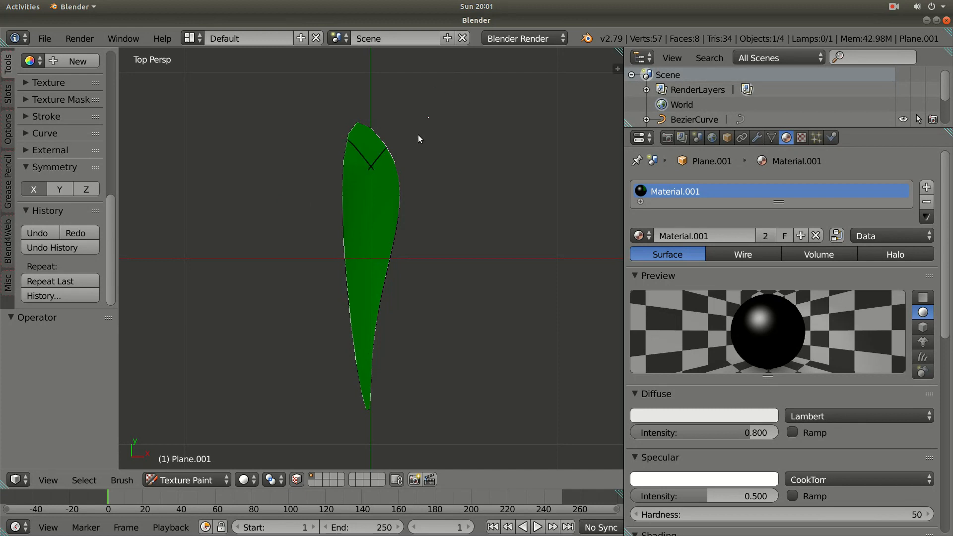
Paint mirrored black side veins along the leaf and a black midrib down its centre to the stem end.
left_click_drag(371, 198, 412, 147)
left_click_drag(371, 227, 399, 181)
mouse_move(370, 247)
left_mouse_down()
mouse_move(386, 225)
mouse_move(401, 233)
left_mouse_up()
left_click_drag(369, 265, 404, 238)
left_click_drag(367, 282, 405, 240)
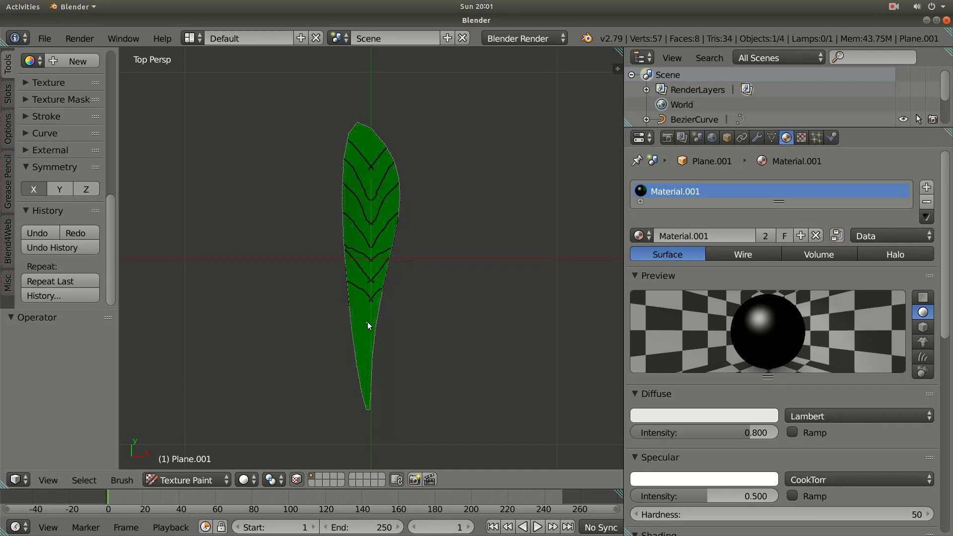
mouse_move(395, 306)
left_mouse_down()
mouse_move(371, 321)
mouse_move(401, 315)
left_mouse_up()
left_click_drag(372, 174, 370, 225)
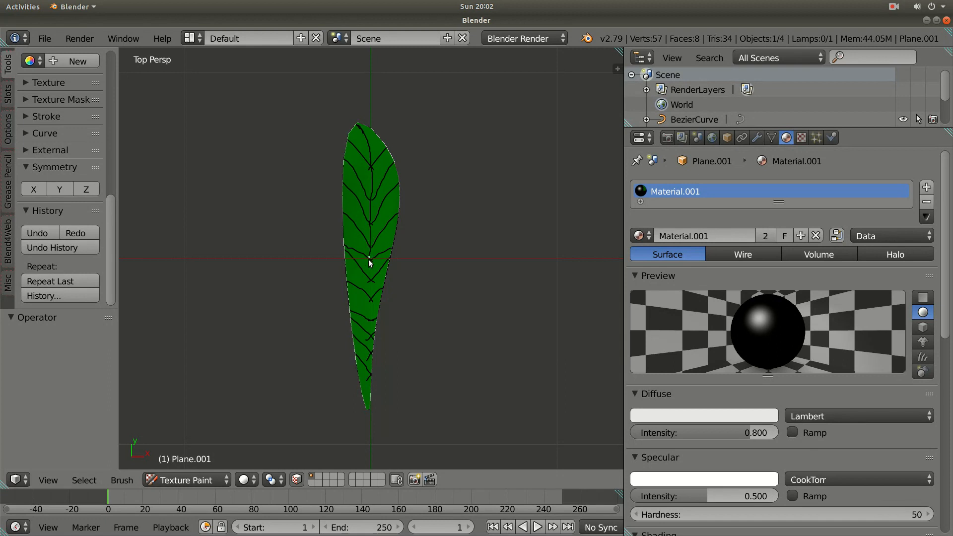
left_click_drag(370, 295, 369, 415)
Return the leaf to Object Mode and set the viewport shading to Material.
left_click(123, 481)
left_click(204, 481)
left_click(195, 462)
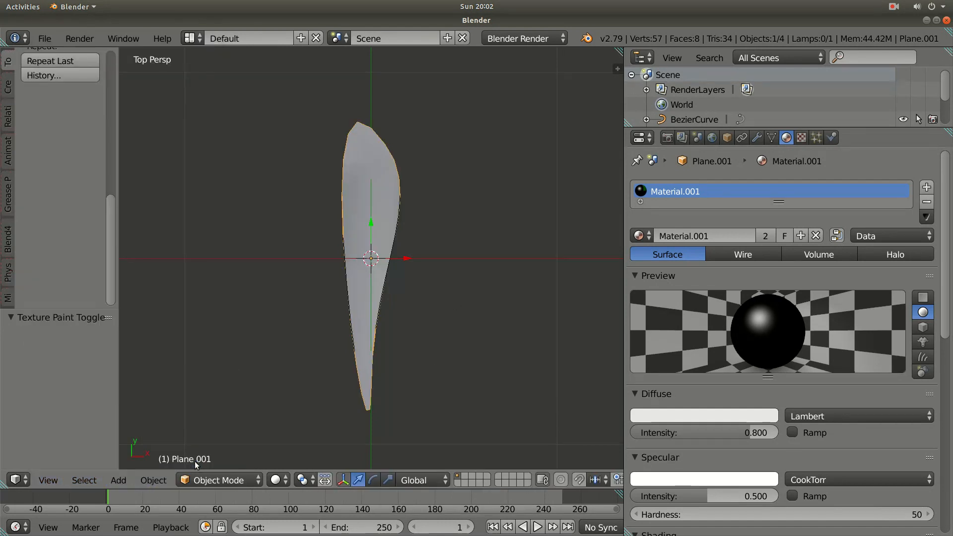
left_click(276, 480)
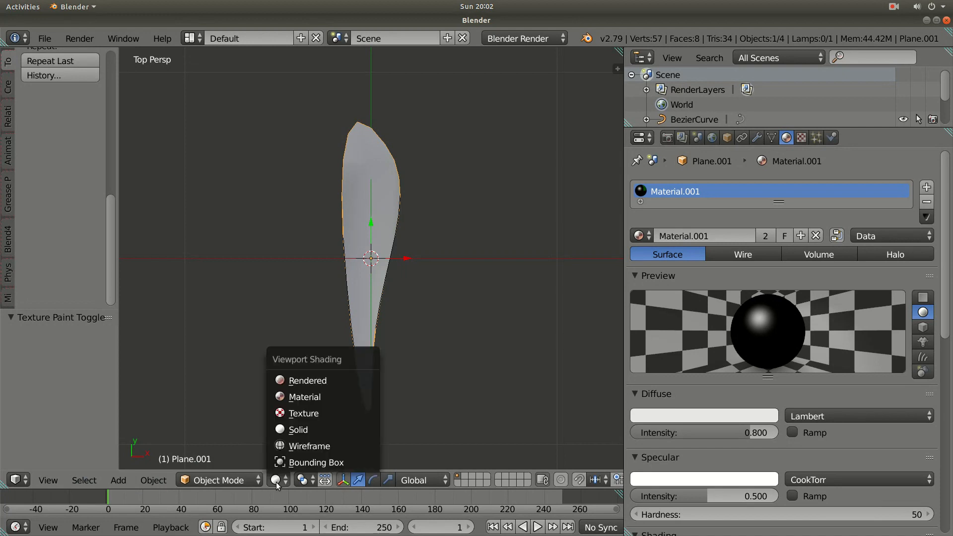
left_click(311, 399)
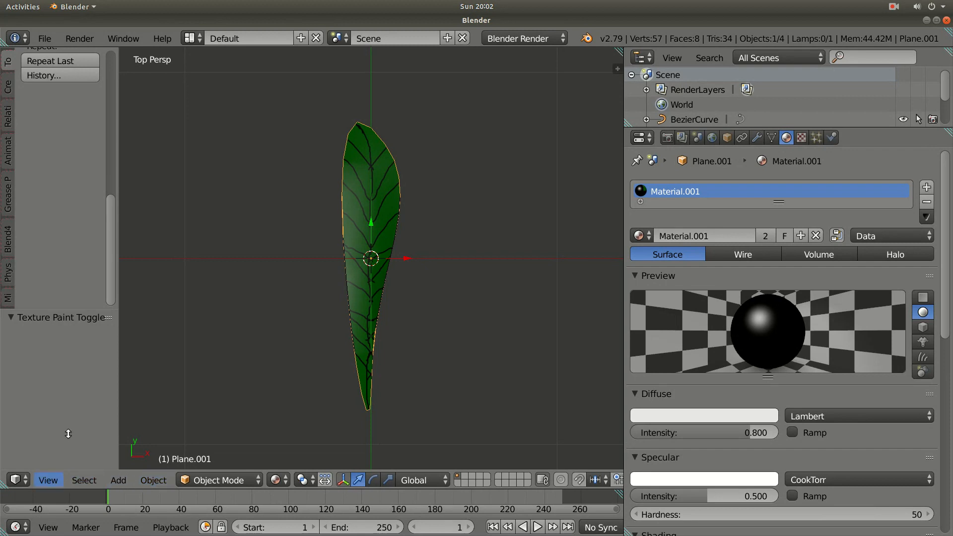
Enable automatic packing of external files into the .blend and show the leaf material's texture settings.
left_click(45, 39)
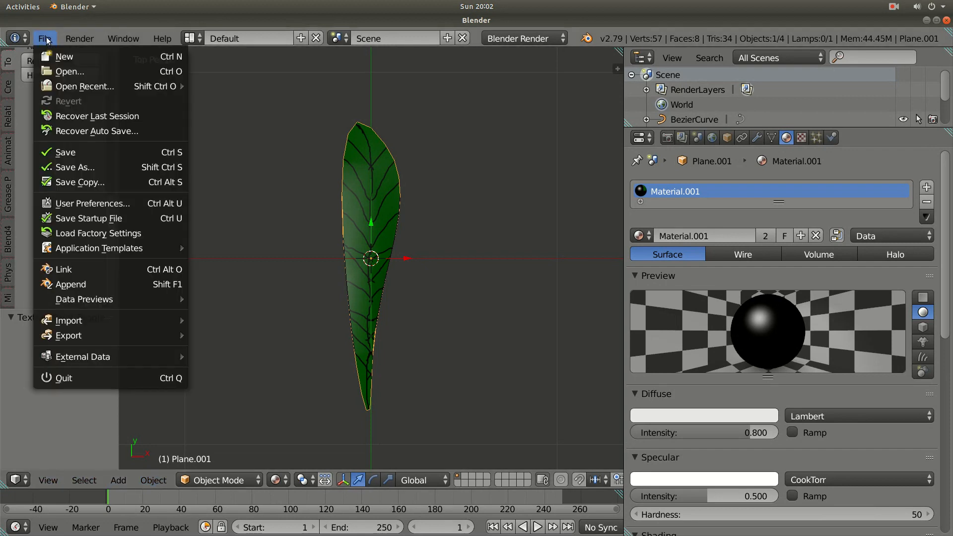
mouse_move(83, 358)
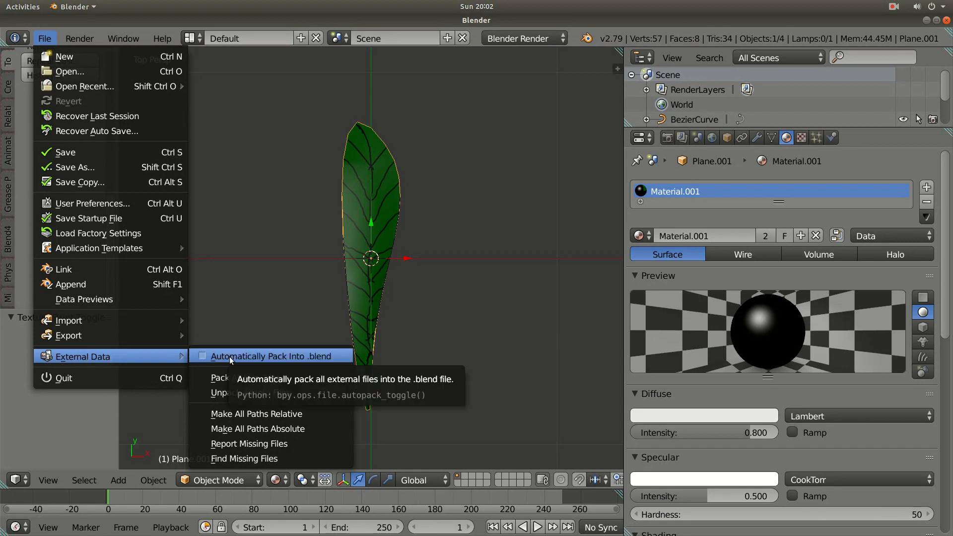
left_click(275, 356)
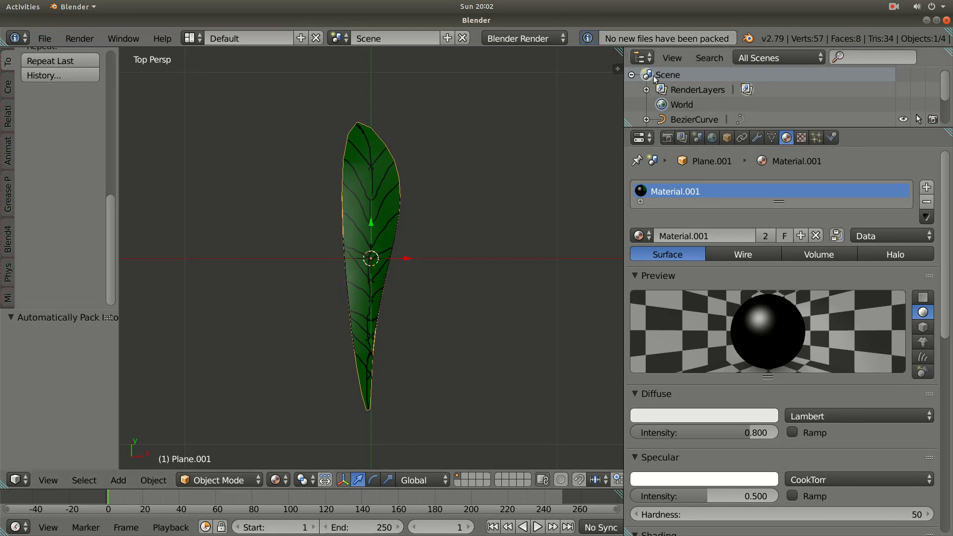
left_click(800, 139)
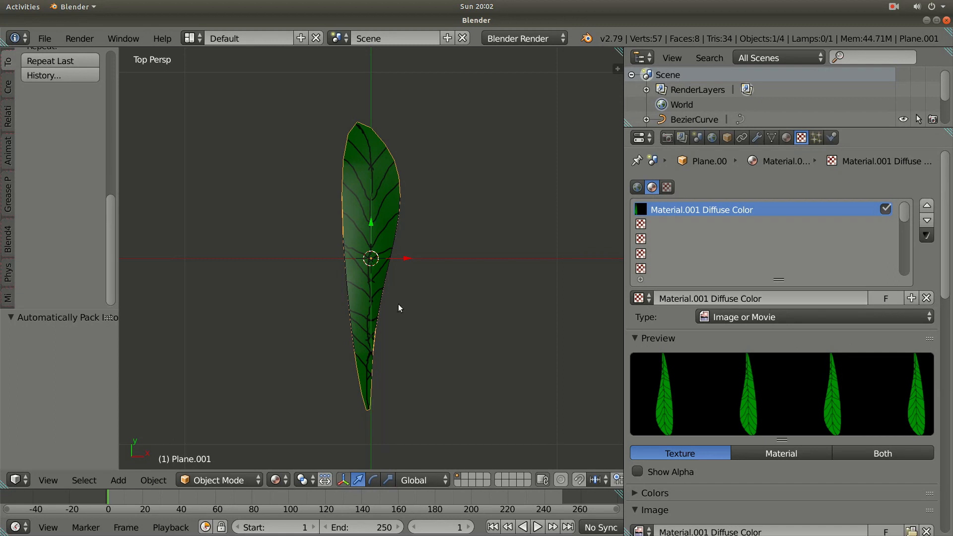
Duplicate the painted leaf in place from the top view.
mouse_move(404, 290)
middle_mouse_down()
mouse_move(358, 185)
mouse_move(394, 248)
mouse_move(395, 295)
mouse_move(415, 292)
middle_mouse_up()
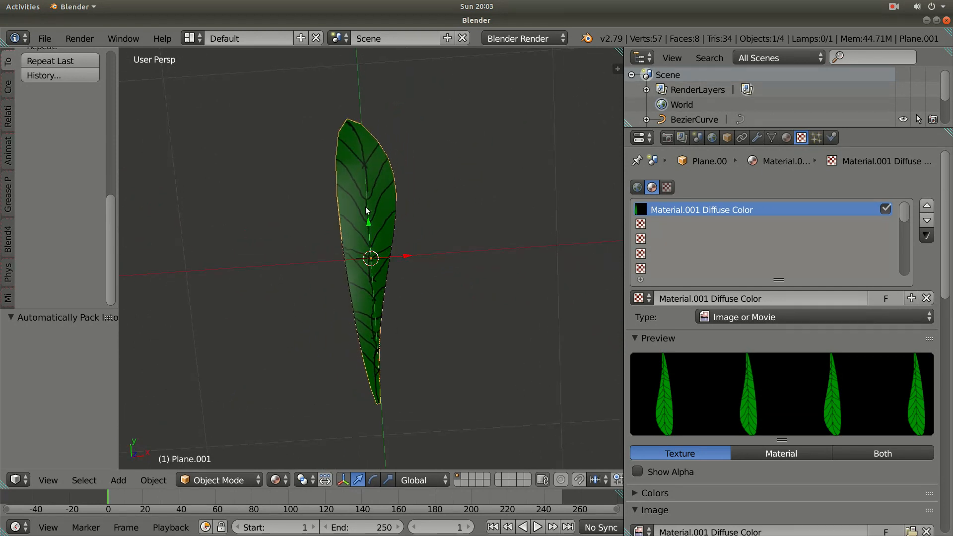
key("KP_7")
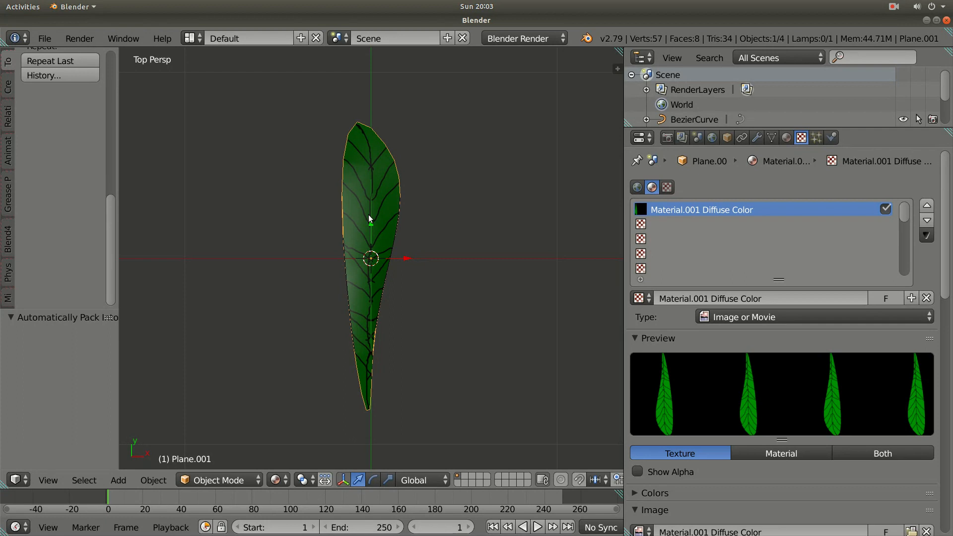
key("shift+d")
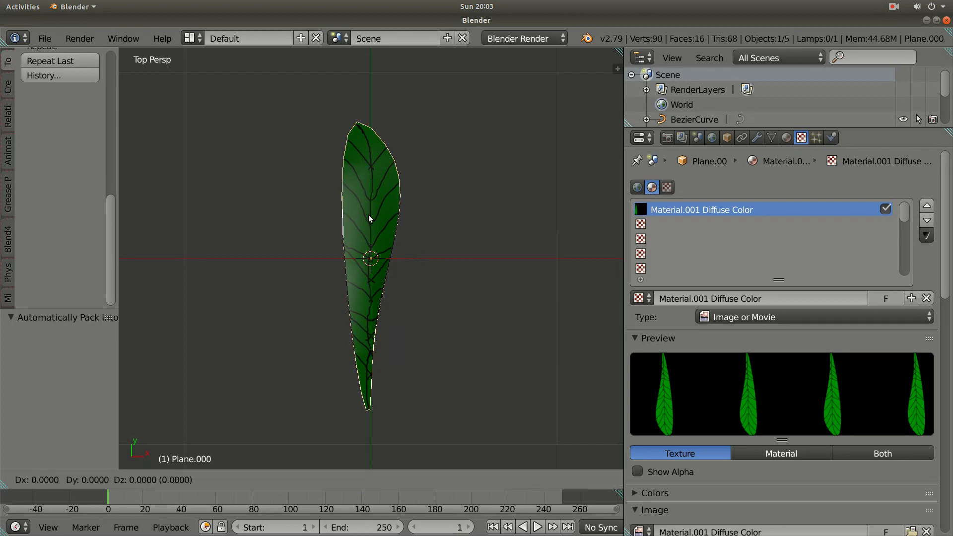
right_click(444, 181)
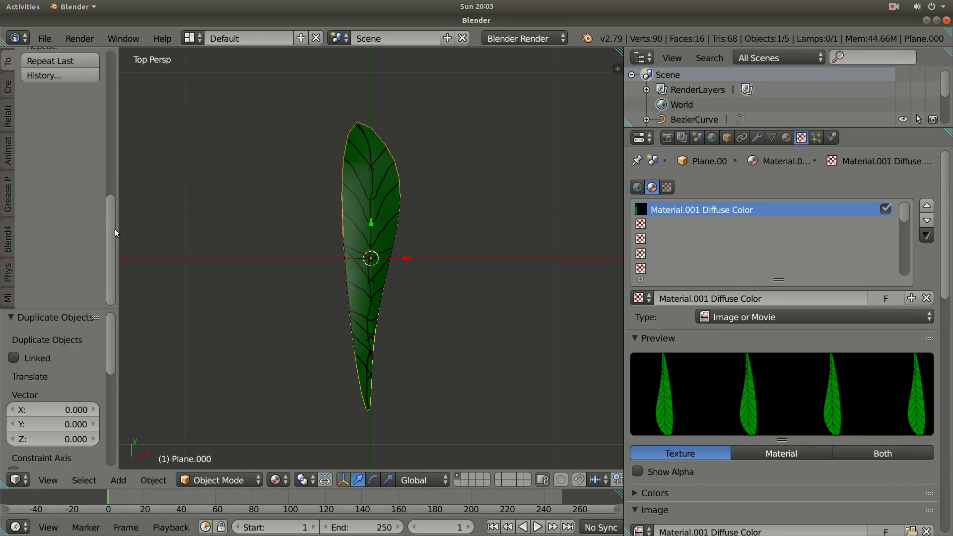
In Edit Mode, snap the 3D cursor to the vertex at the duplicate's stem end and return to Object Mode.
left_click_drag(111, 215, 128, 7)
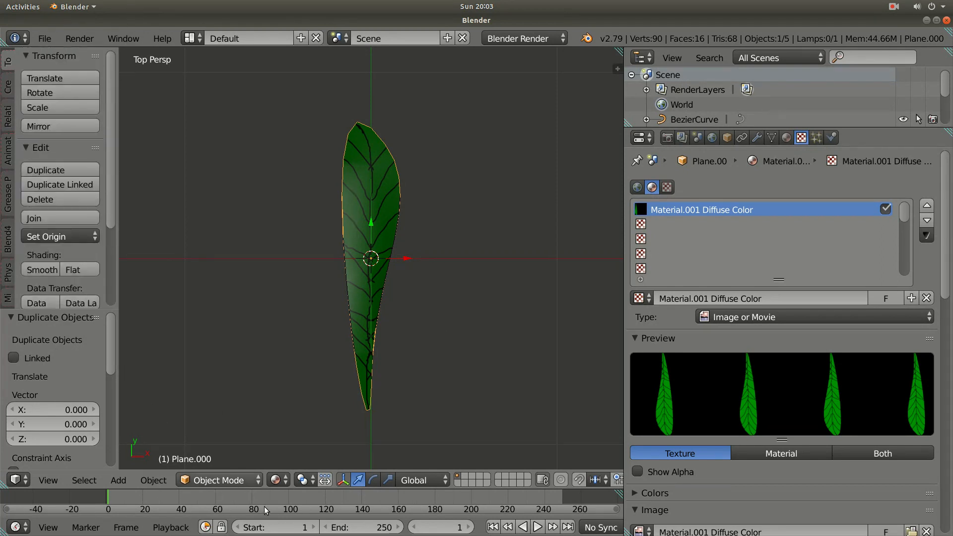
left_click(224, 480)
left_click(224, 447)
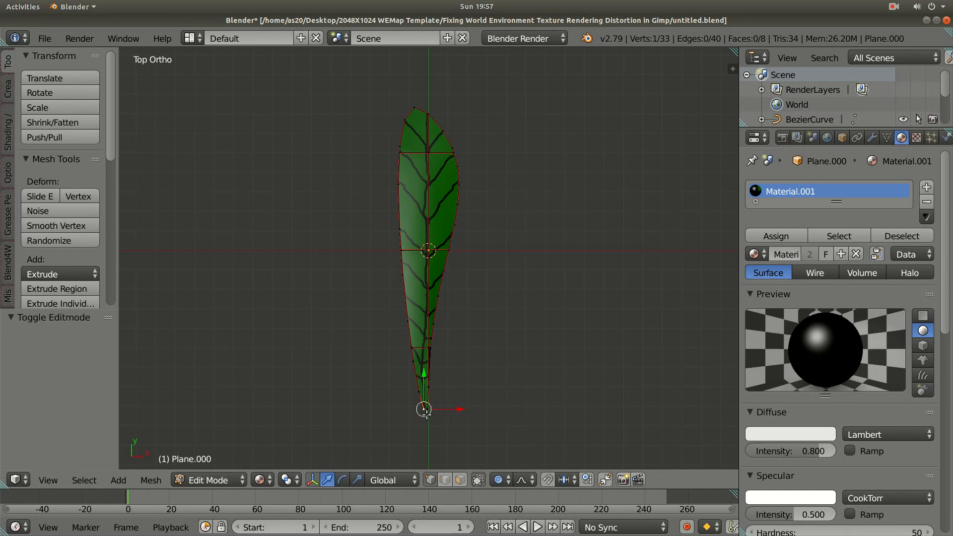
key("shift+s")
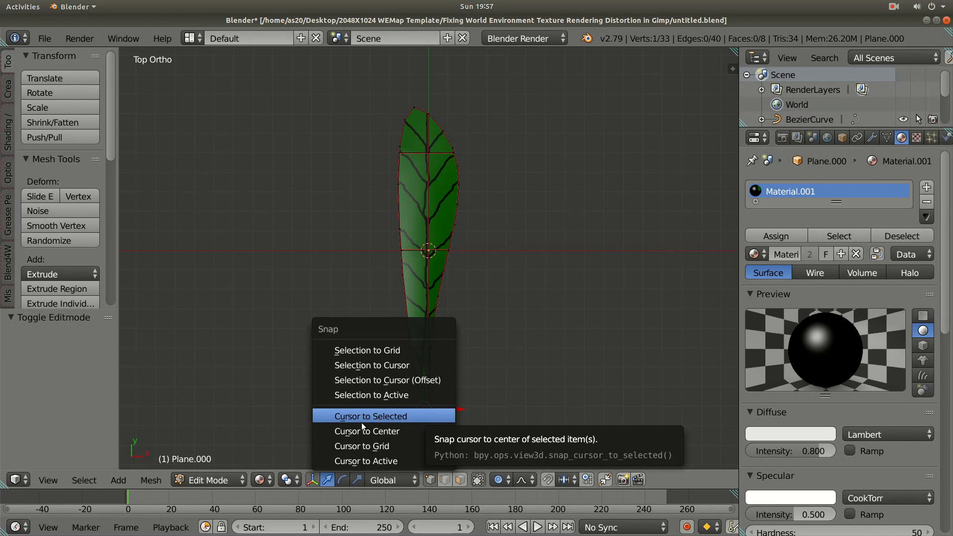
left_click(396, 418)
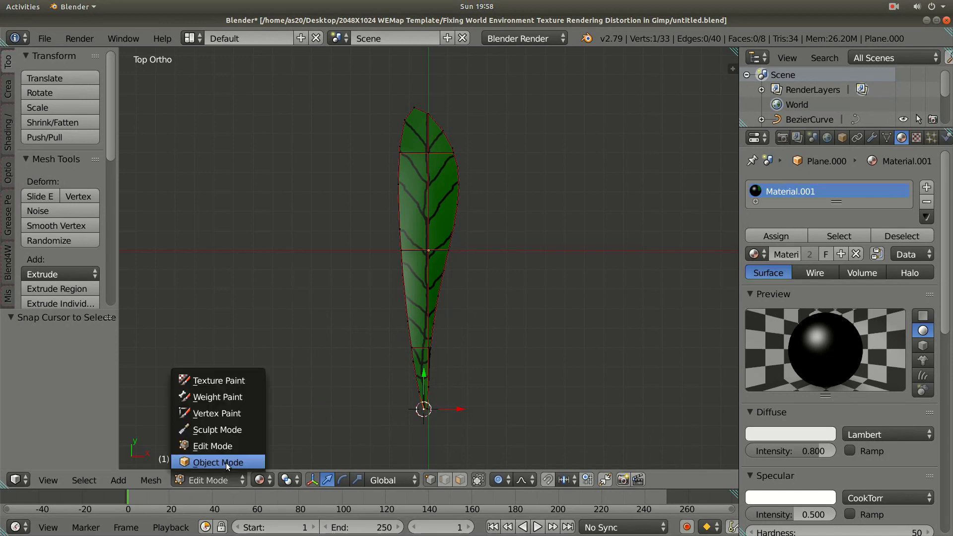
left_click(226, 462)
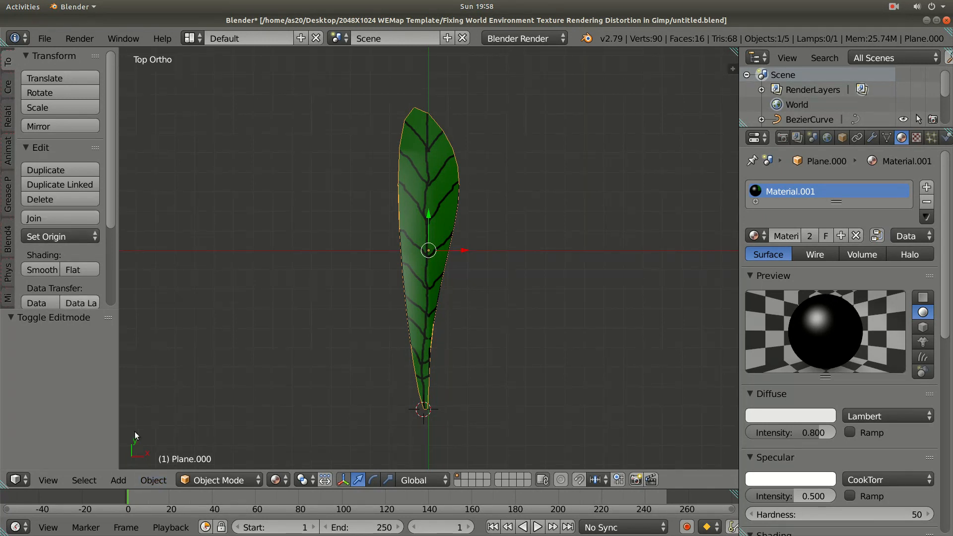
left_click(152, 481)
mouse_move(196, 412)
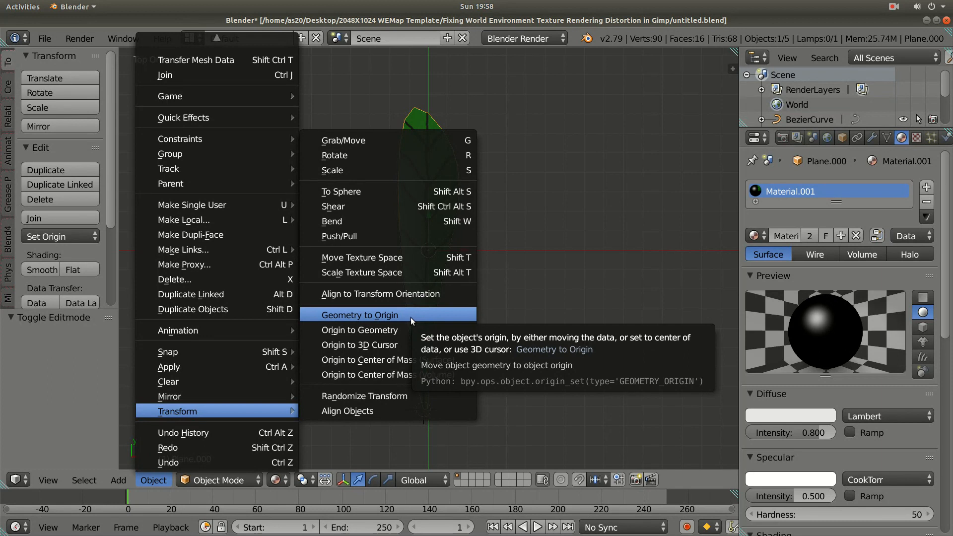
left_click(391, 330)
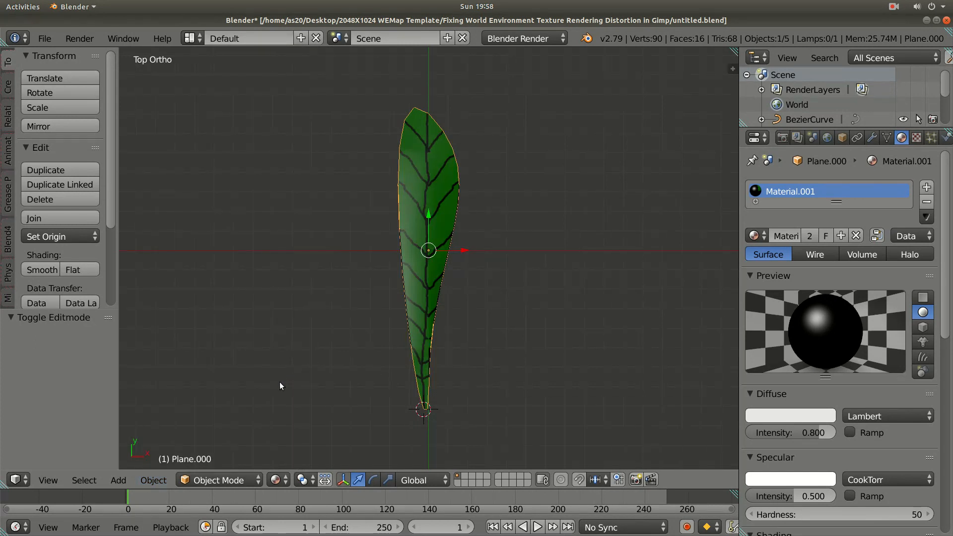
Try snapping the duplicated leaf to the 3D cursor at its stem end, and undo the move.
key("shift+s")
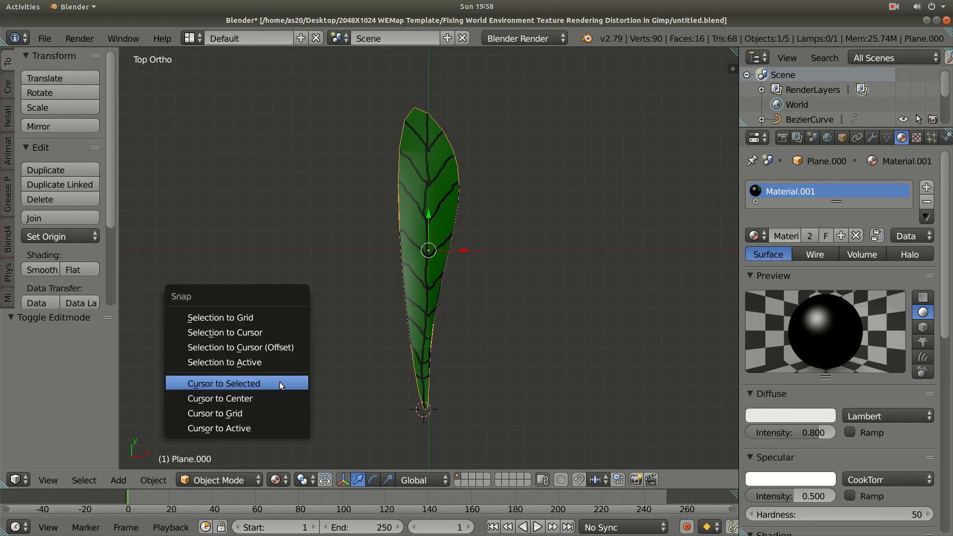
left_click(265, 335)
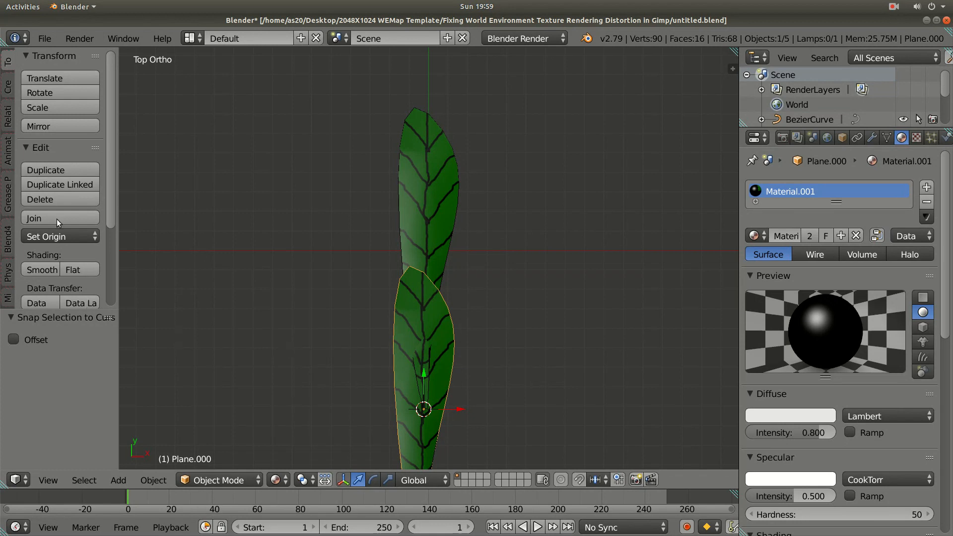
left_click_drag(109, 196, 110, 388)
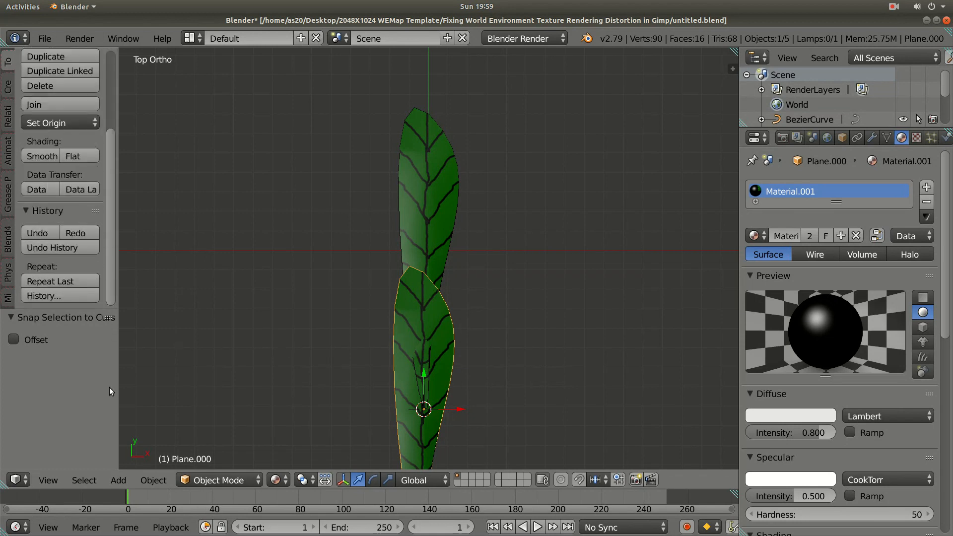
left_click(46, 249)
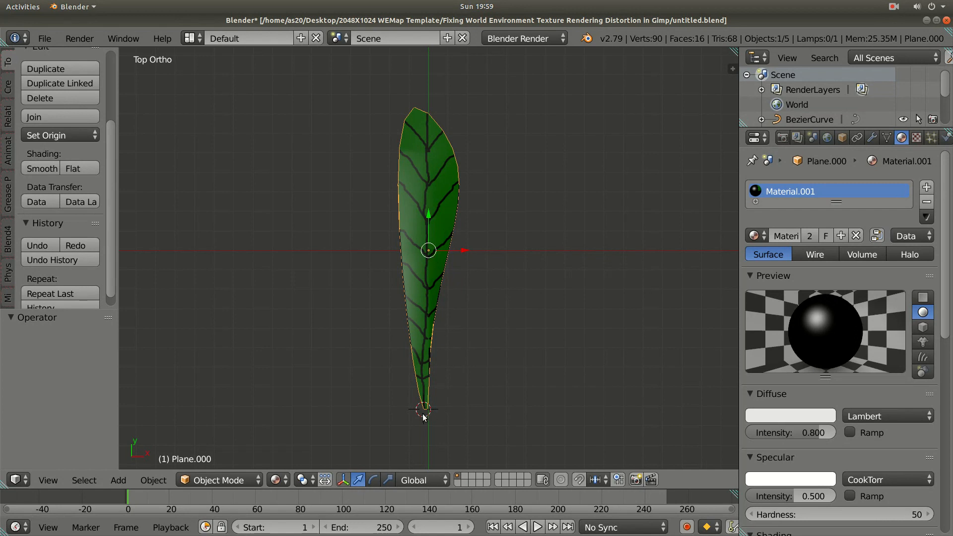
Set the origin of the duplicated leaf to the 3D cursor at its stem end.
left_click(73, 135)
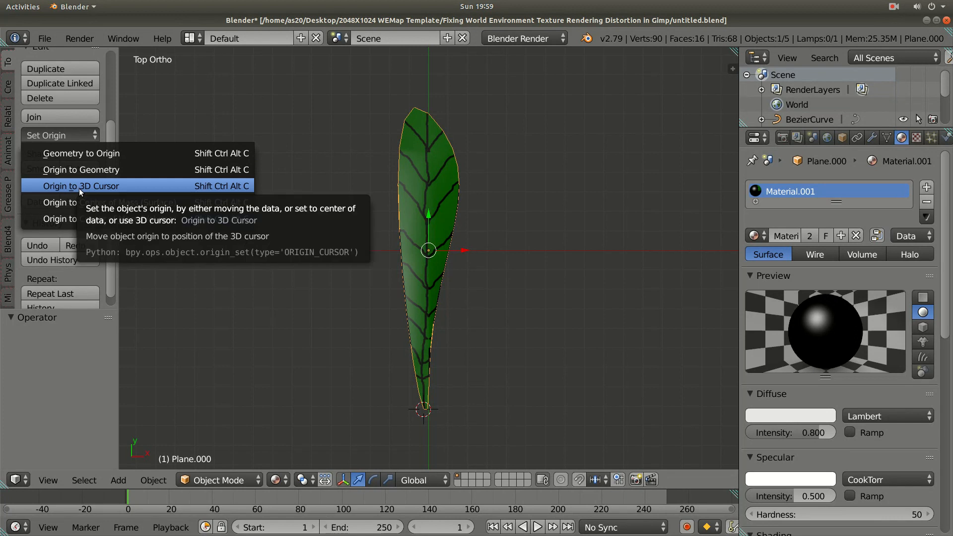
left_click(108, 186)
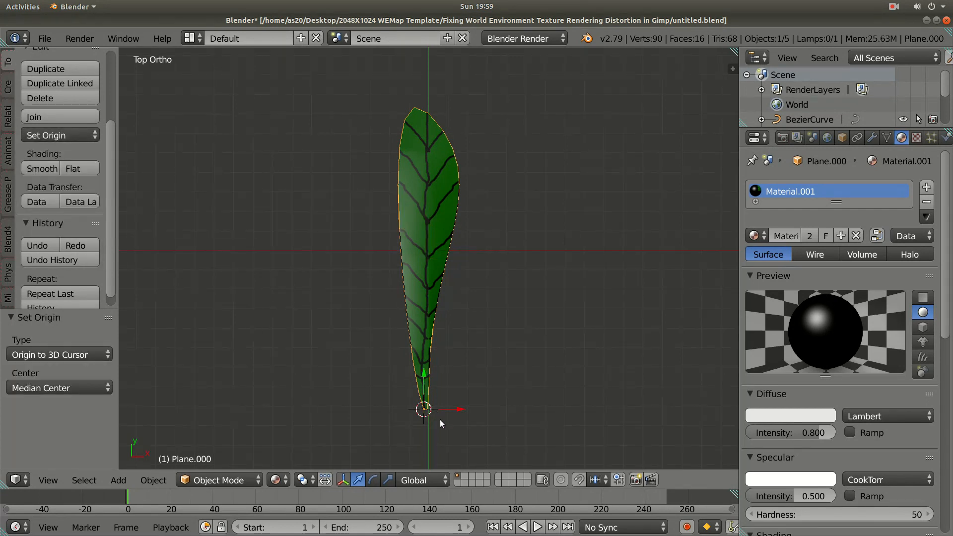
middle_click_drag(486, 403, 367, 379)
middle_click_drag(434, 311, 460, 321)
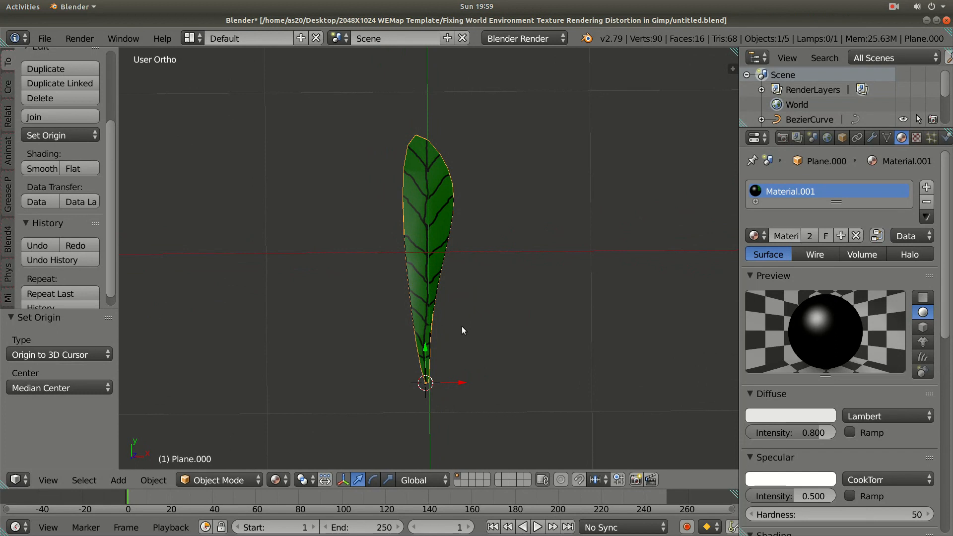
Add an in-place copy of the leaf in top view, rotated about 23.3° clockwise around its stem end and scaled by about 1.157.
key("KP_7")
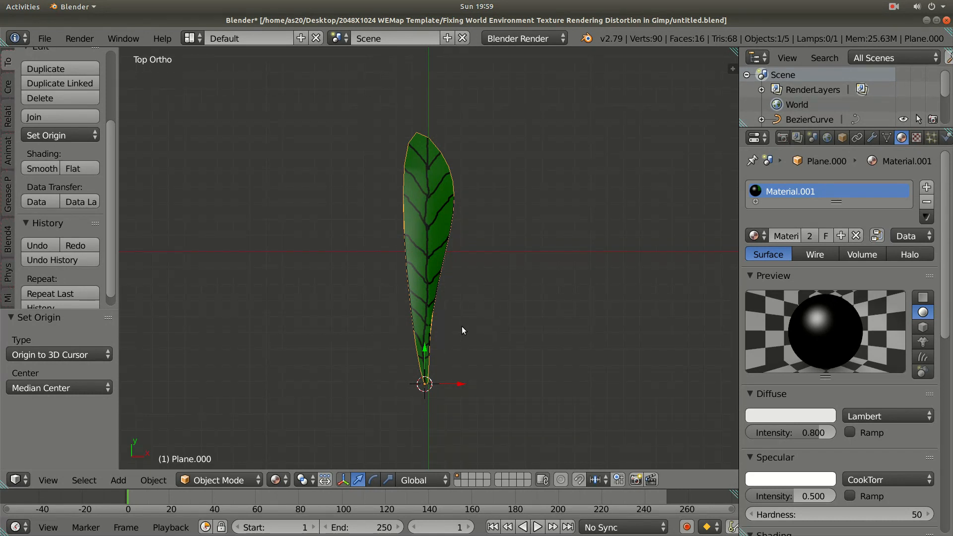
key("shift+d")
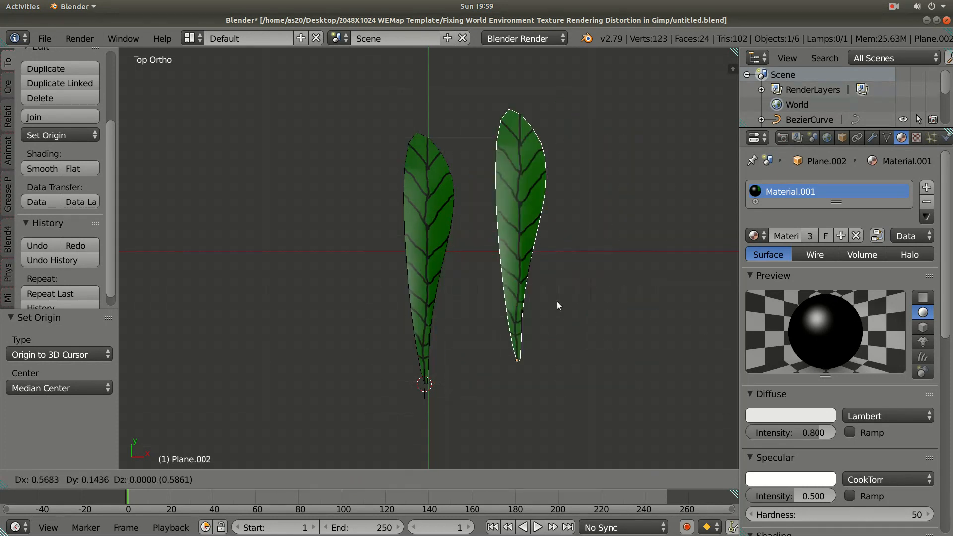
key("Escape")
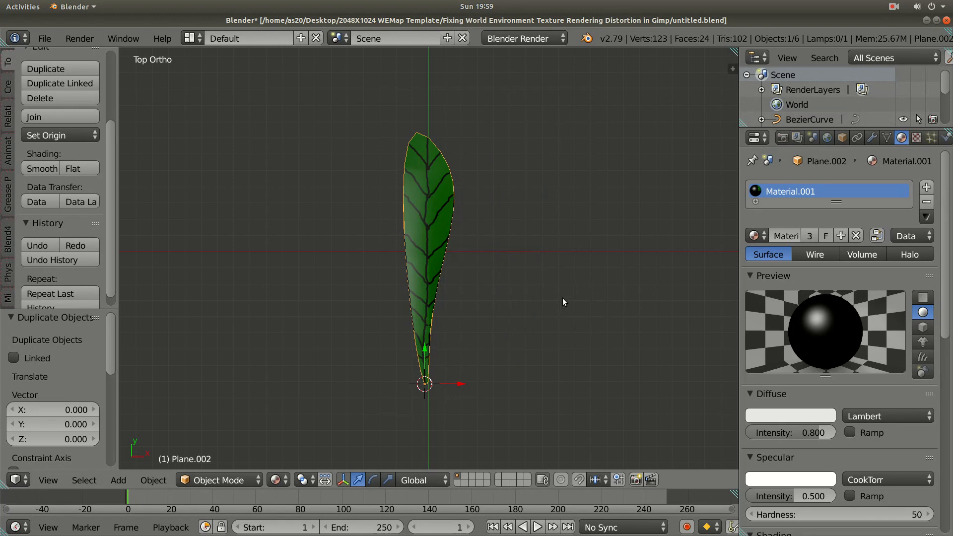
key("r")
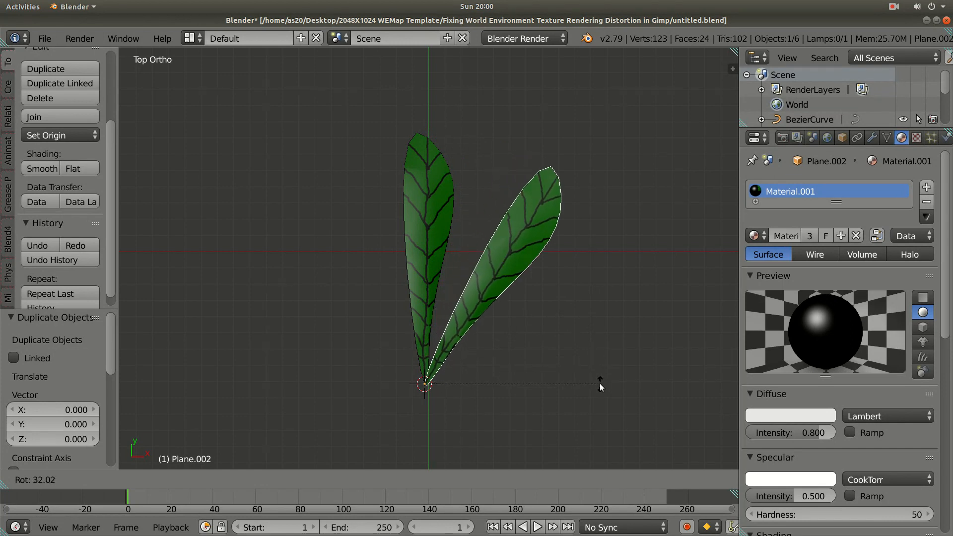
left_click(579, 359)
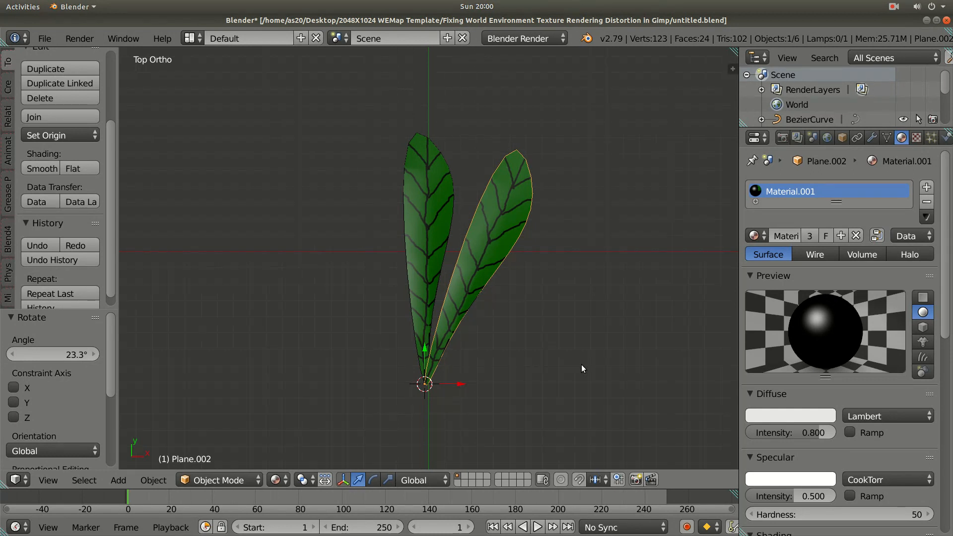
key("s")
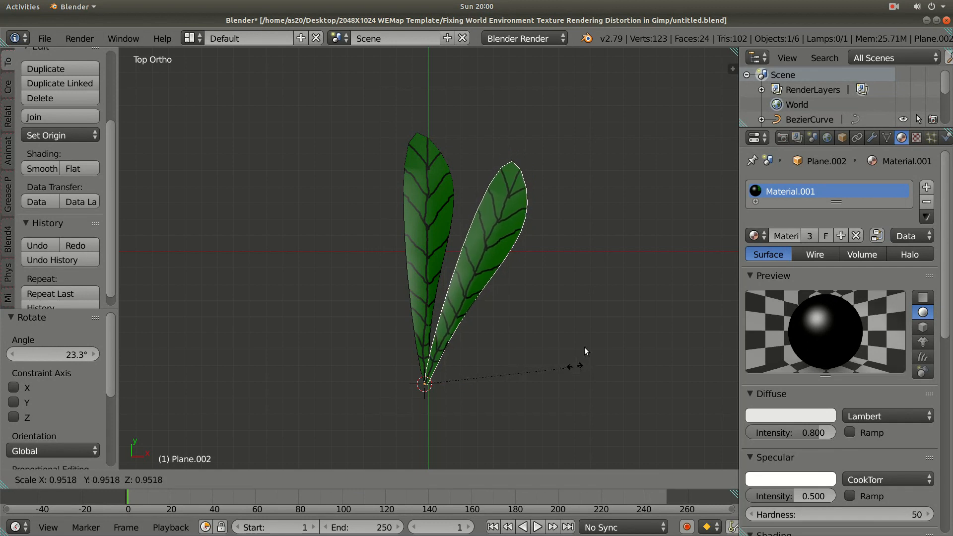
left_click(597, 325)
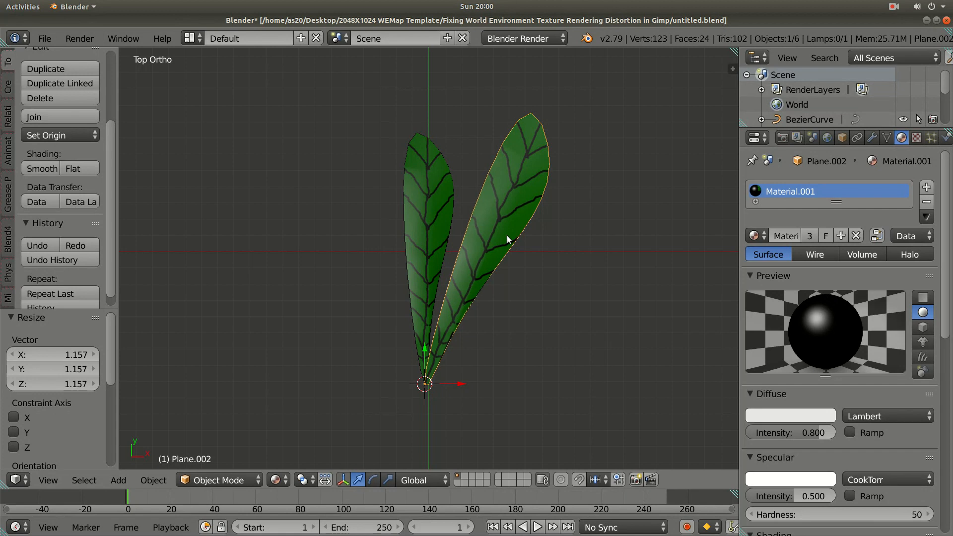
Duplicate the enlarged leaf in place as another leaf of the fan, rotated a further 25° clockwise and scaled by about 0.863.
key("shift+d")
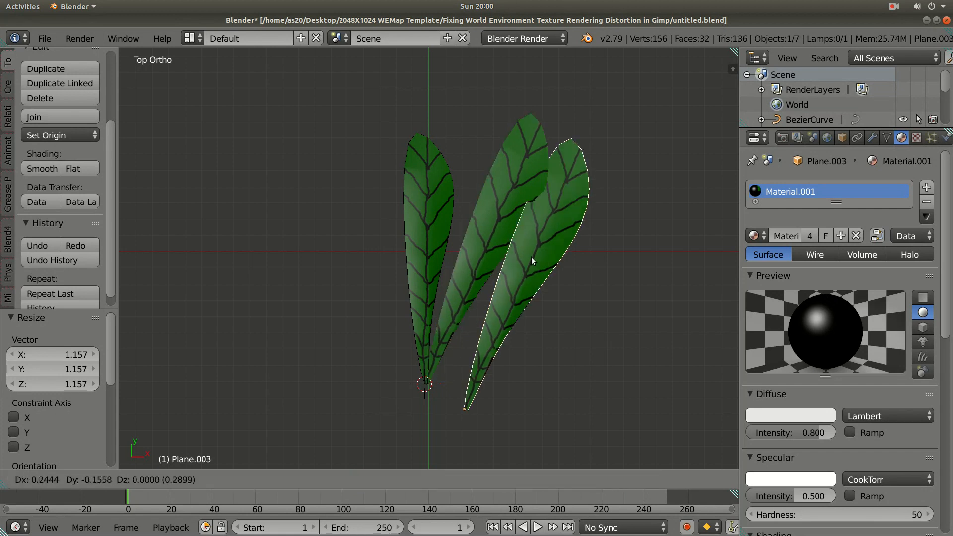
right_click(582, 234)
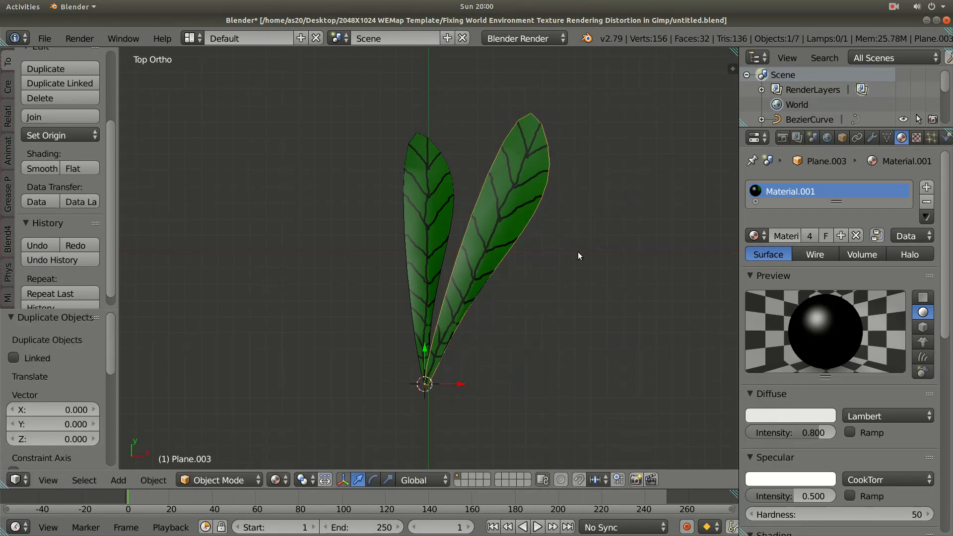
key("r")
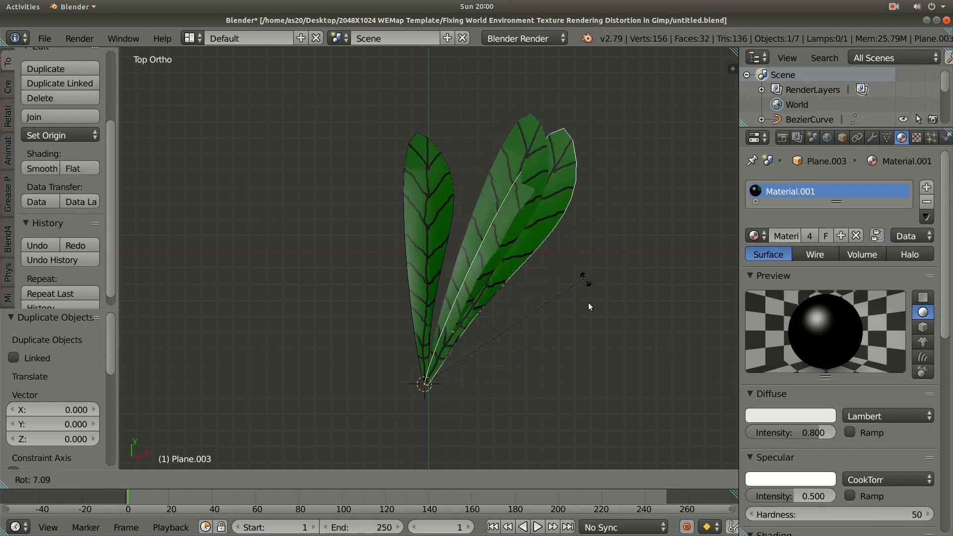
left_click(594, 335)
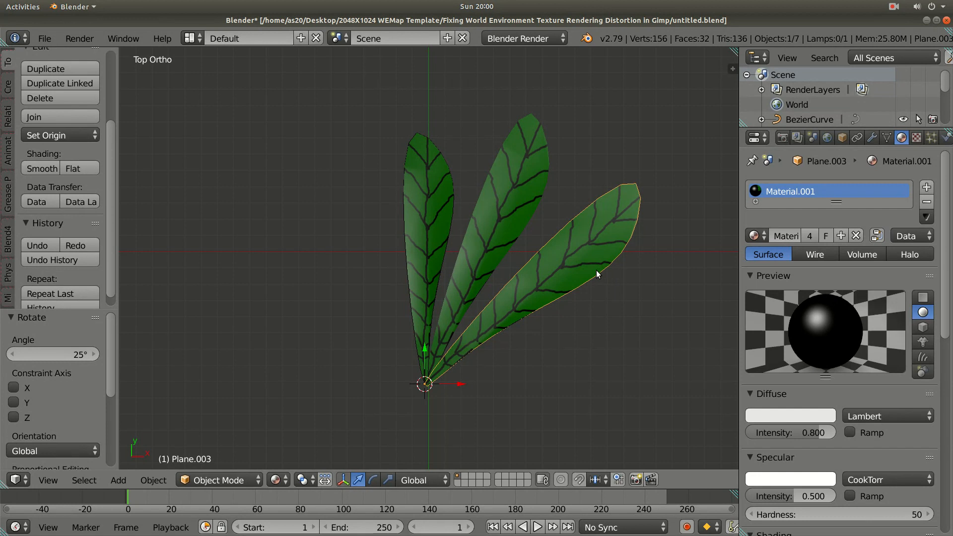
key("s")
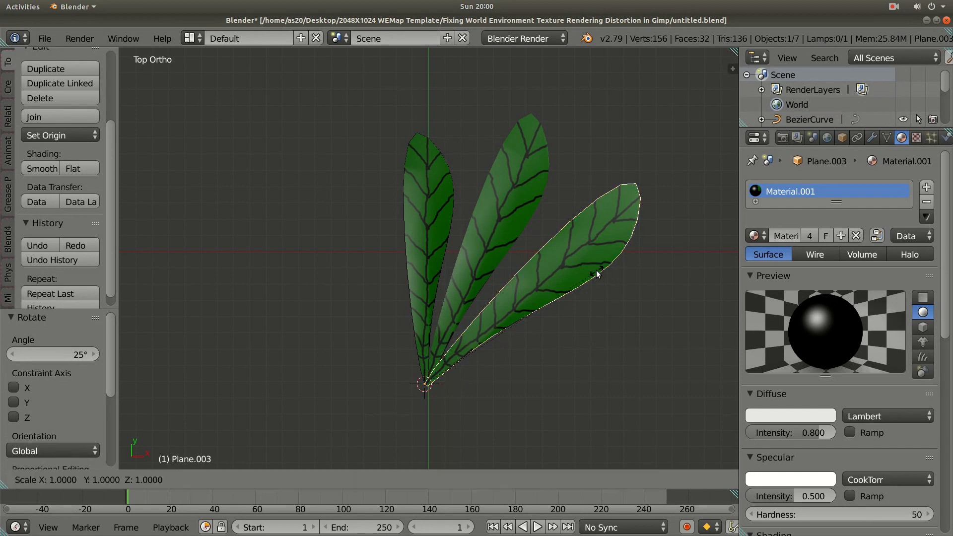
left_click(576, 290)
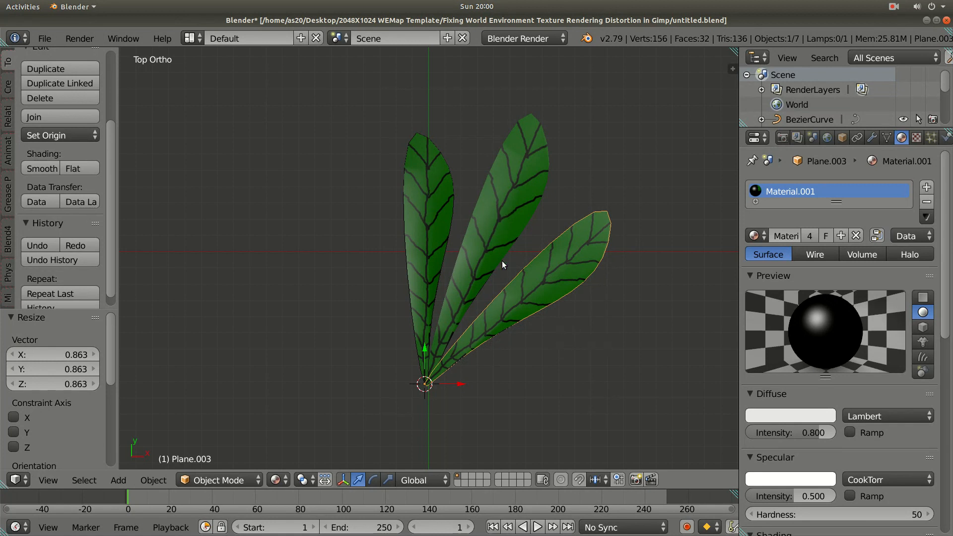
Enlarge the Outliner to show all scene objects and delete the BezierCurve object.
middle_click_drag(597, 315, 589, 353)
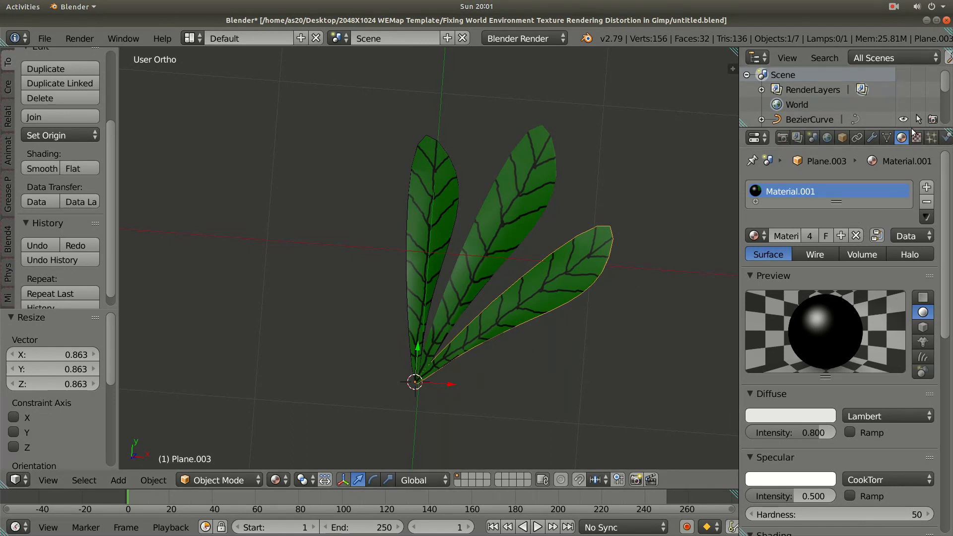
left_click_drag(825, 129, 823, 256)
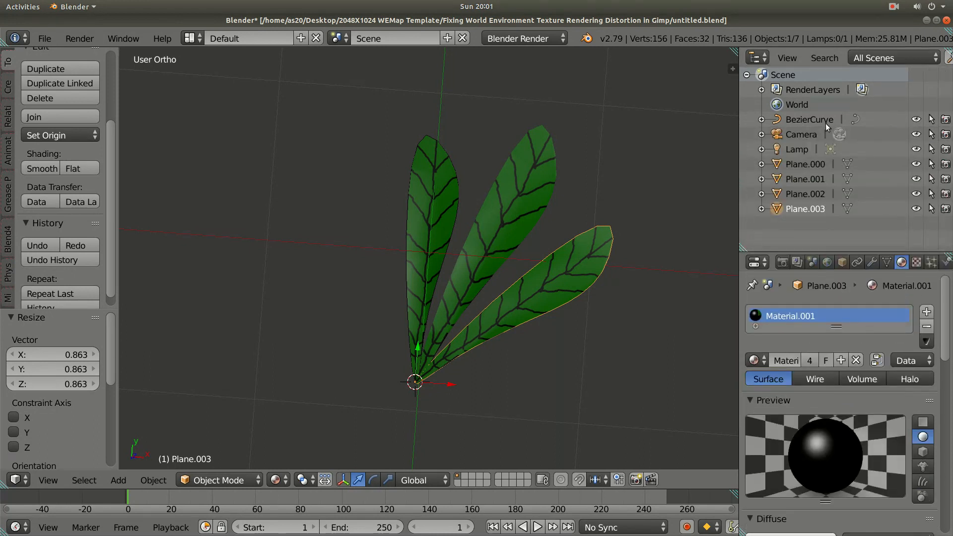
left_click(815, 118)
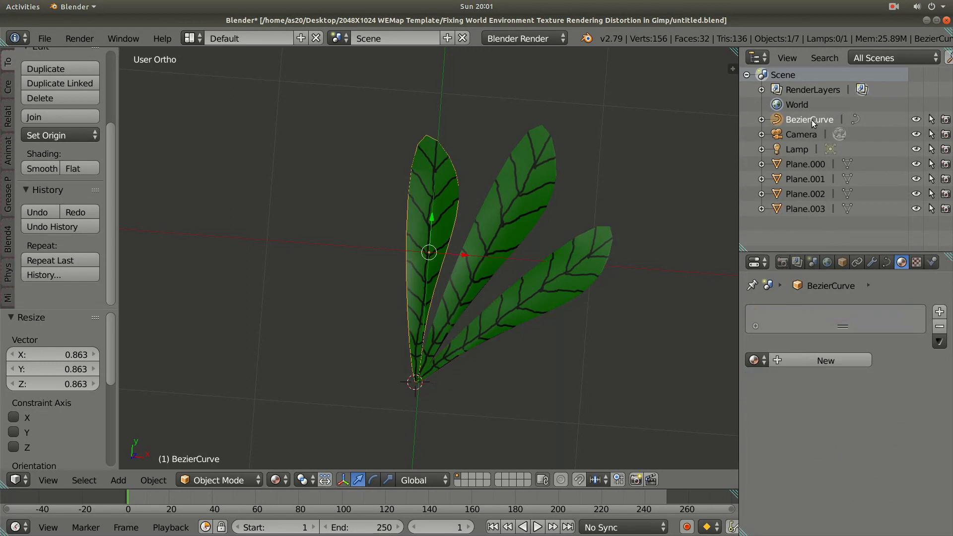
right_click(812, 120)
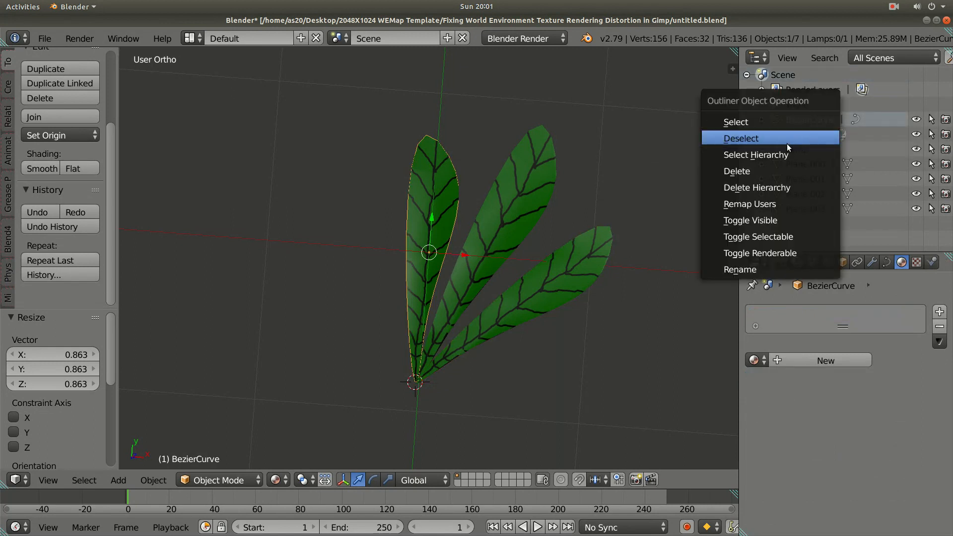
left_click(773, 174)
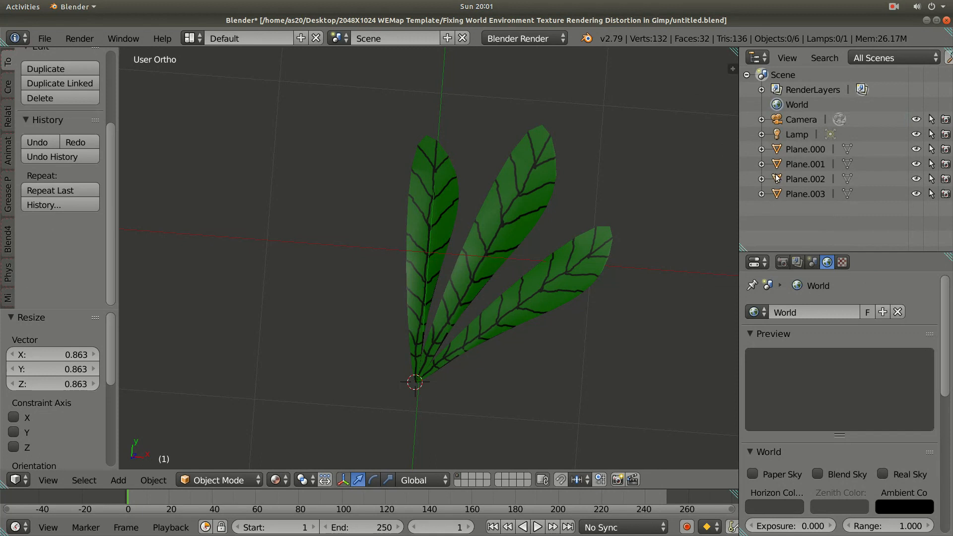
Select the leaf objects Plane.000, Plane.001, Plane.002 and Plane.003 and join them into one object with Plane.003 active.
left_click(808, 151)
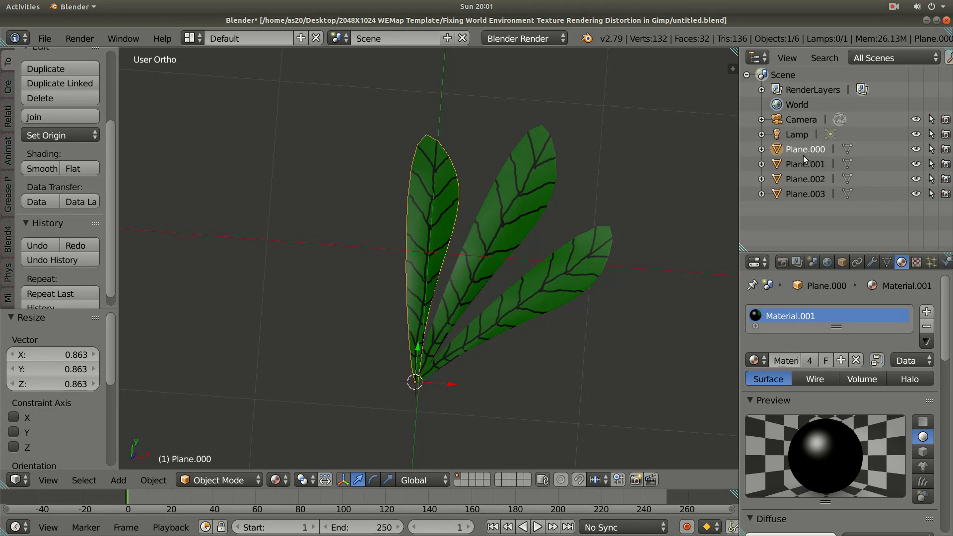
left_click(804, 165, "ctrl")
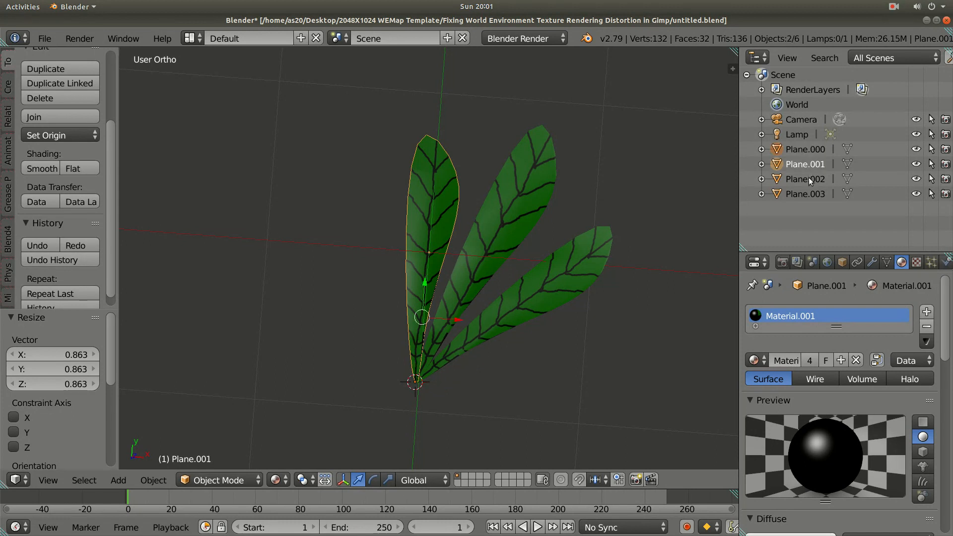
left_click(806, 180, "ctrl")
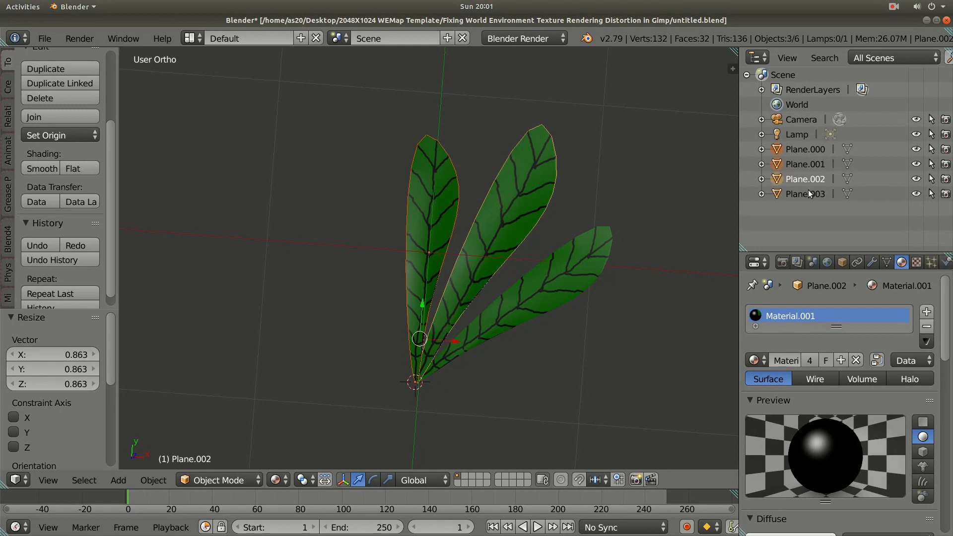
left_click(809, 193, "ctrl")
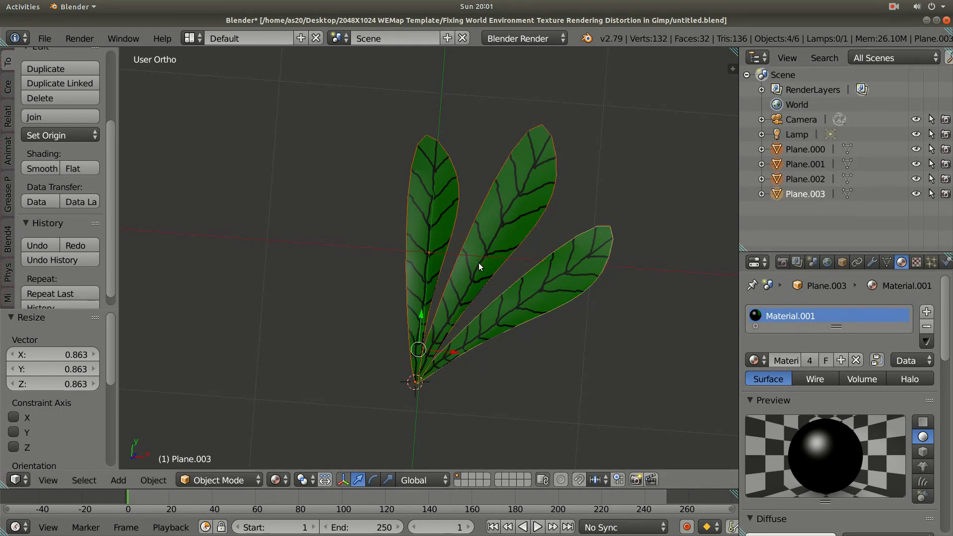
left_click(155, 481)
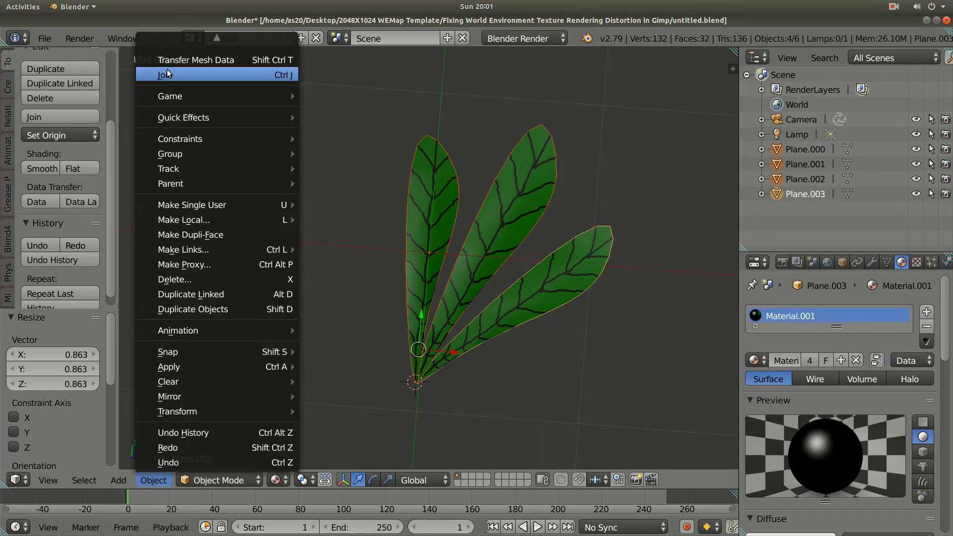
mouse_move(179, 90)
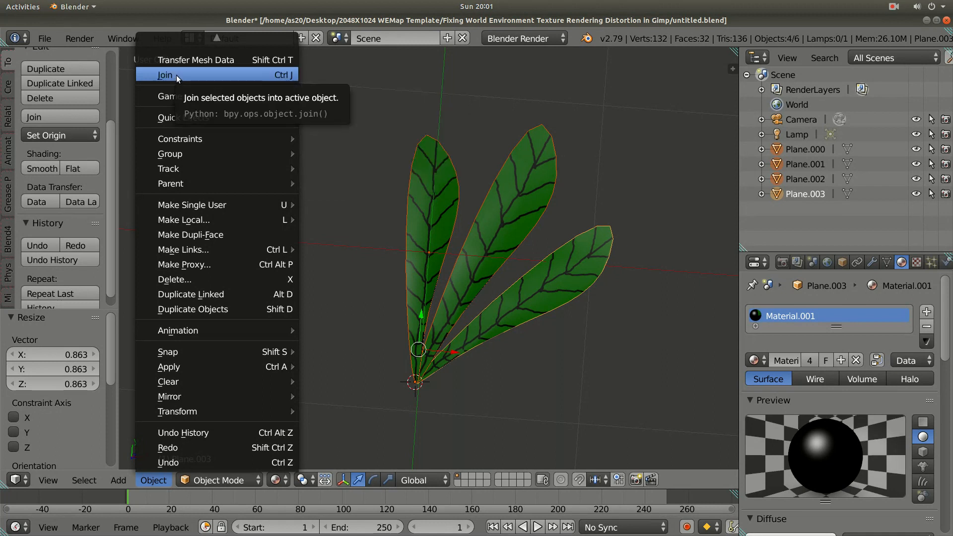
left_click(209, 77)
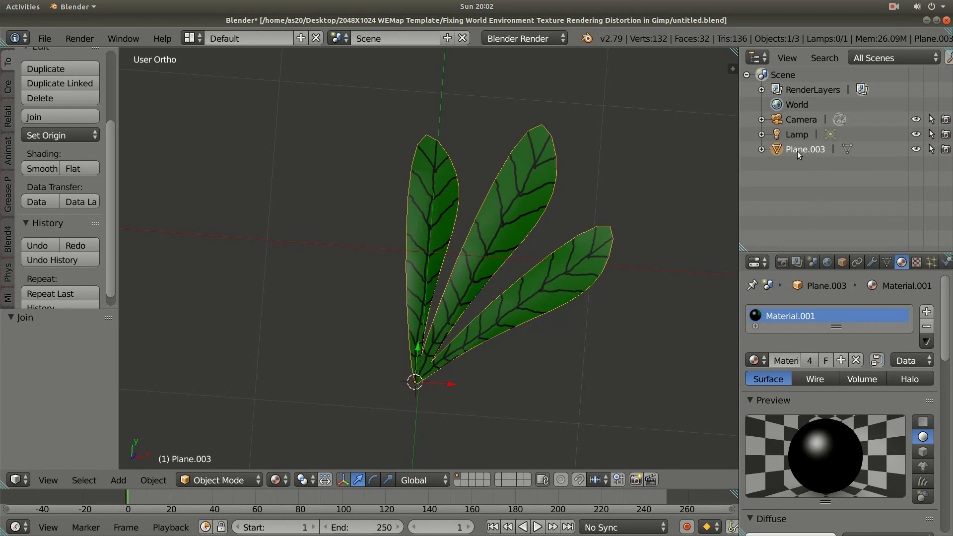
left_click(762, 150)
left_click(761, 149)
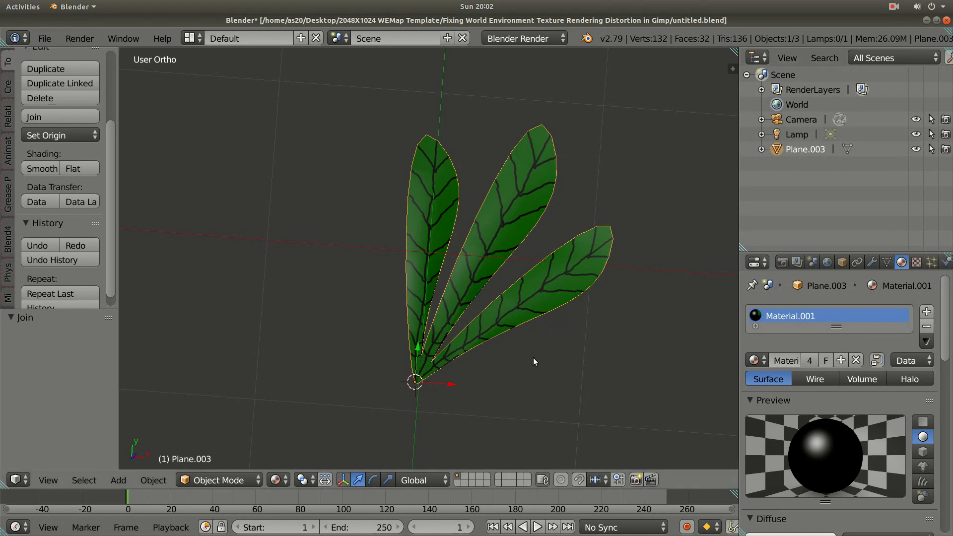
mouse_move(532, 351)
middle_mouse_down()
mouse_move(503, 257)
mouse_move(456, 289)
mouse_move(498, 276)
mouse_move(529, 291)
mouse_move(464, 254)
mouse_move(467, 329)
mouse_move(549, 226)
middle_mouse_up()
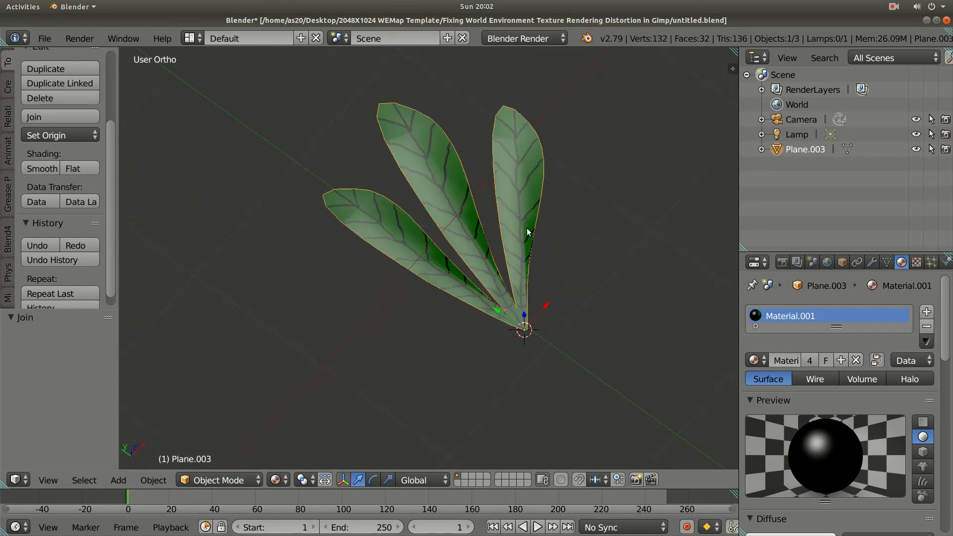
key("KP_7")
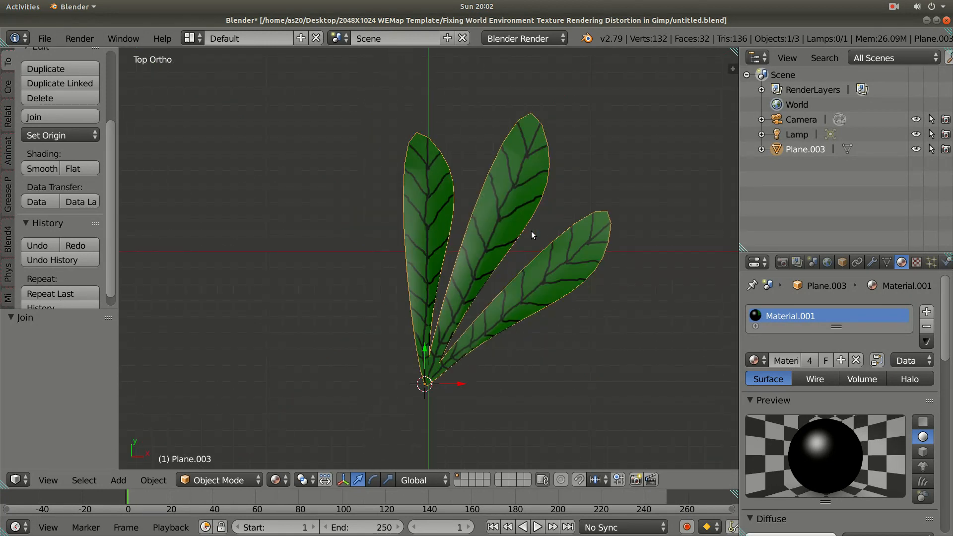
Try duplicating the joined leaves with an offset of about 0.067 in X and -0.177 in Y, and undo the duplicate.
key("shift+d")
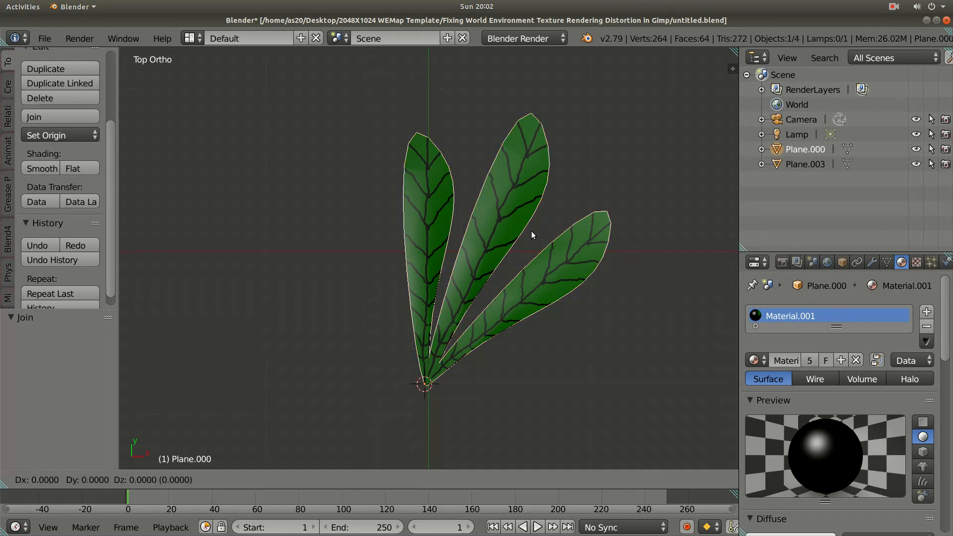
left_click(542, 260)
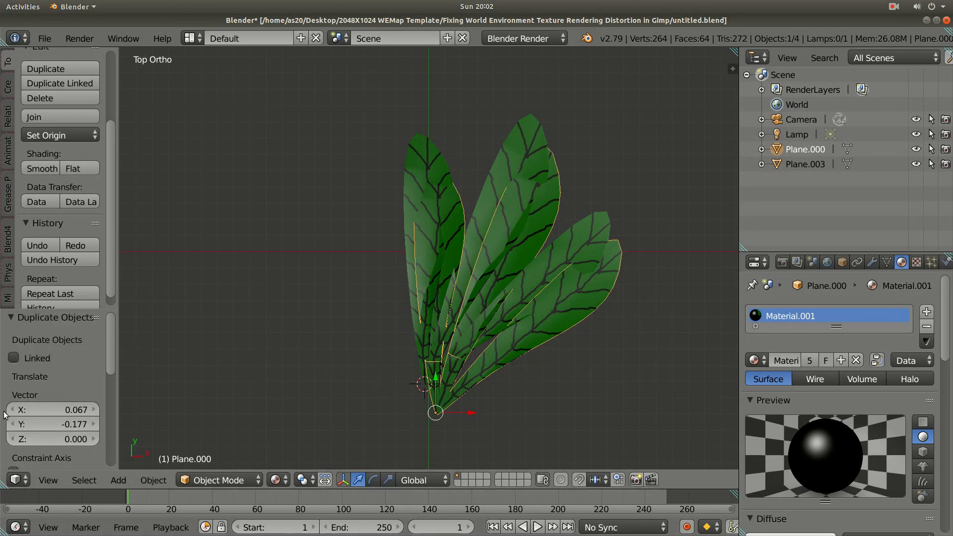
left_click(38, 246)
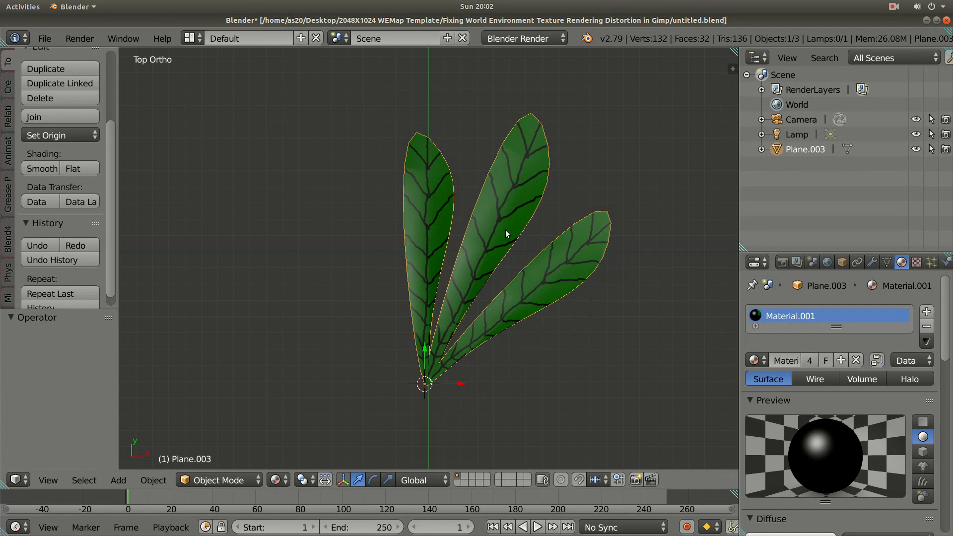
Duplicate the joined three-leaf fan in place and rotate the copy about 71.3° clockwise around the stem end in top view.
key("r")
key("Escape")
key("shift+d")
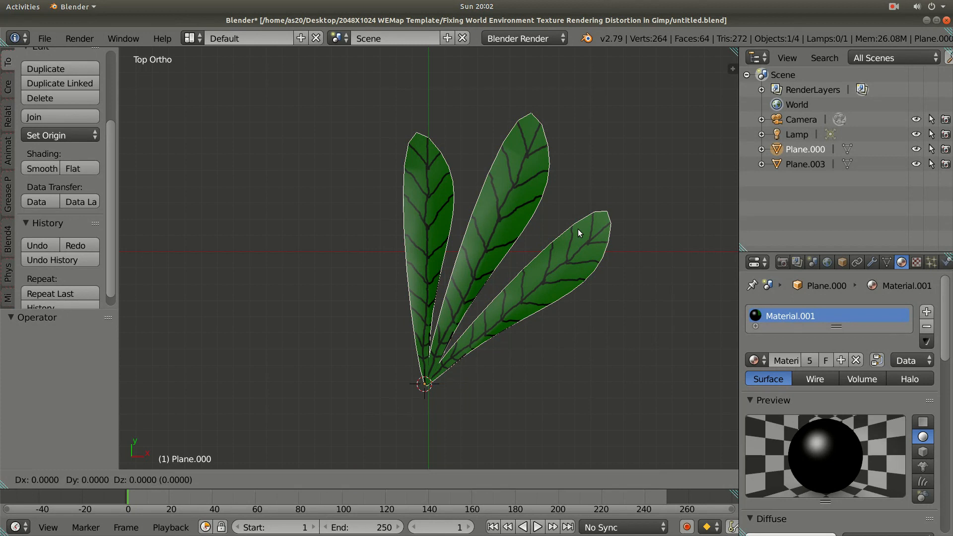
key("Escape")
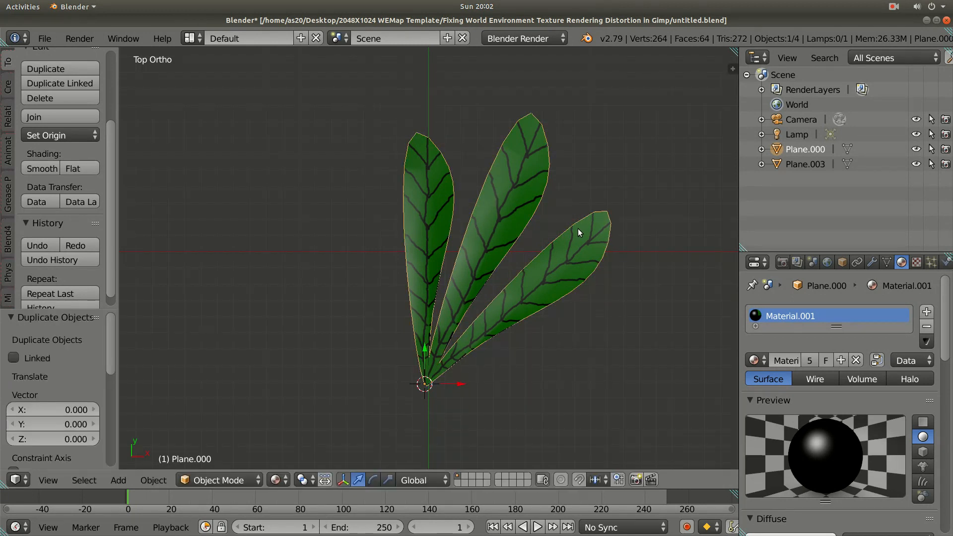
key("r")
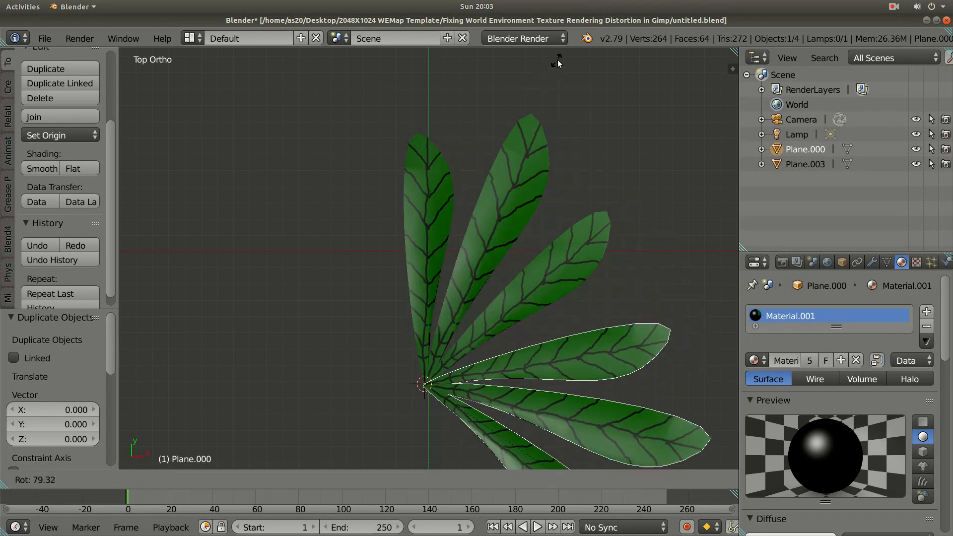
left_click(562, 452)
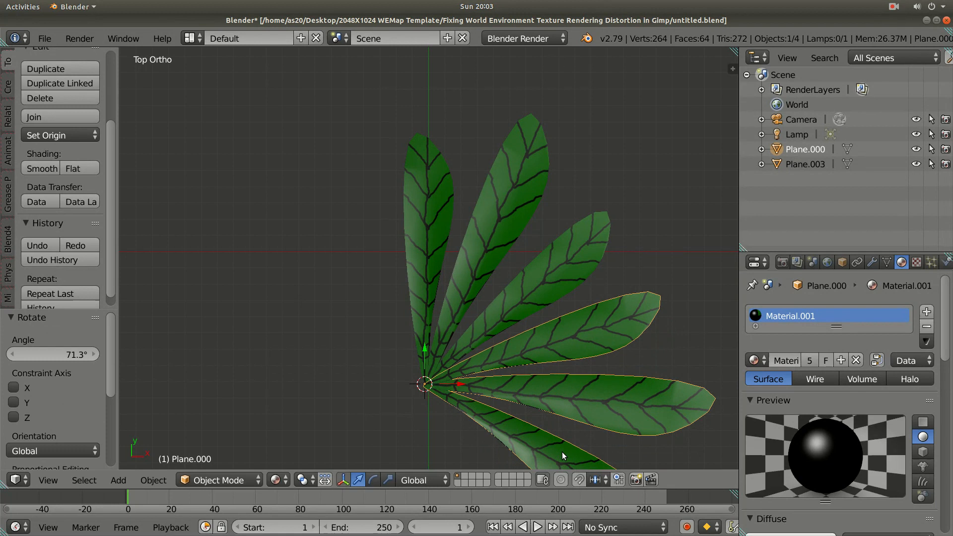
Duplicate the original leaf fan Plane.003 with a Y offset of about -0.003 and tilt the copy about 10.6° downward in front view.
right_click(501, 234)
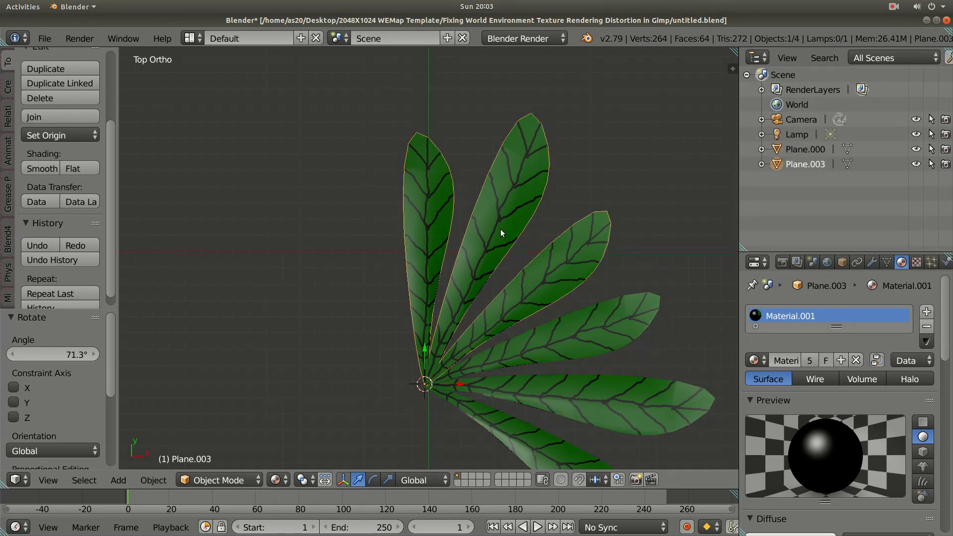
key("shift+d")
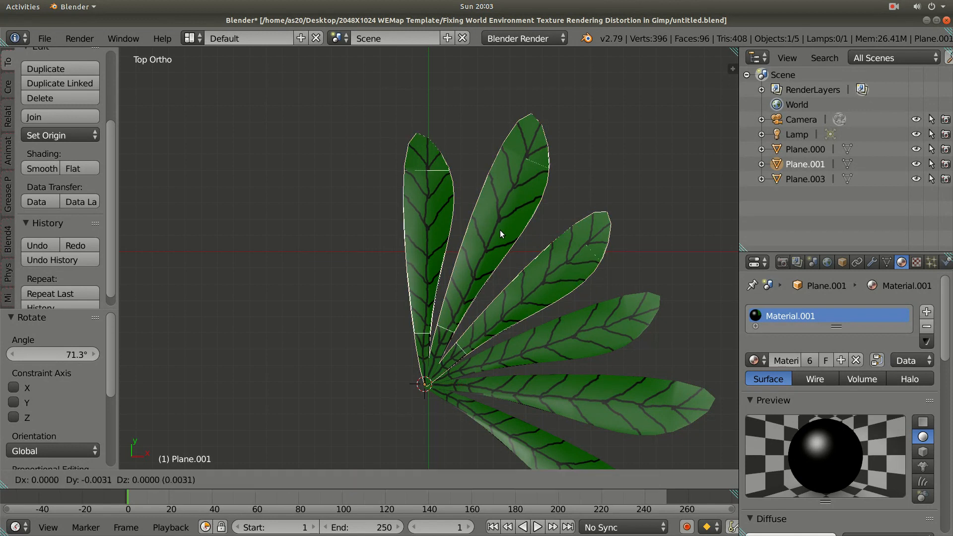
left_click(500, 230)
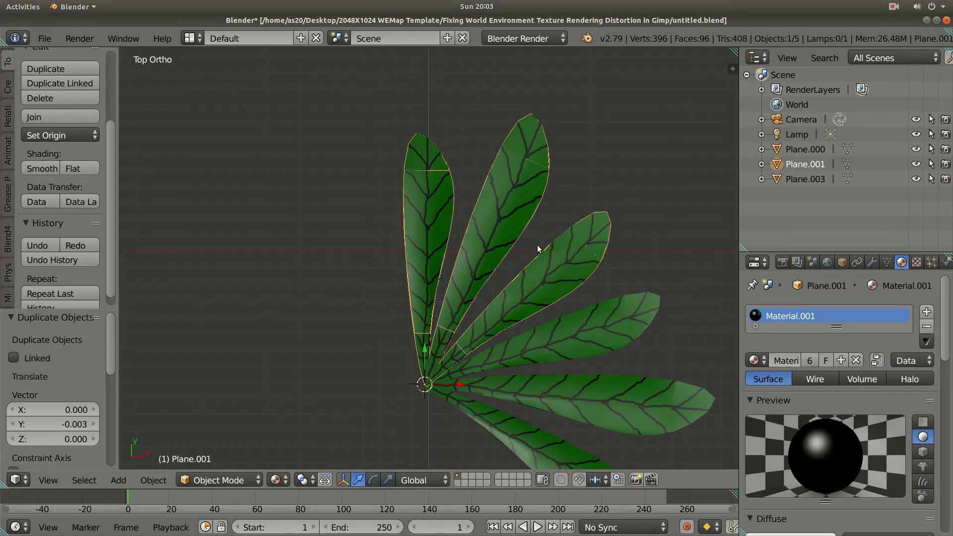
middle_click_drag(546, 262, 518, 141)
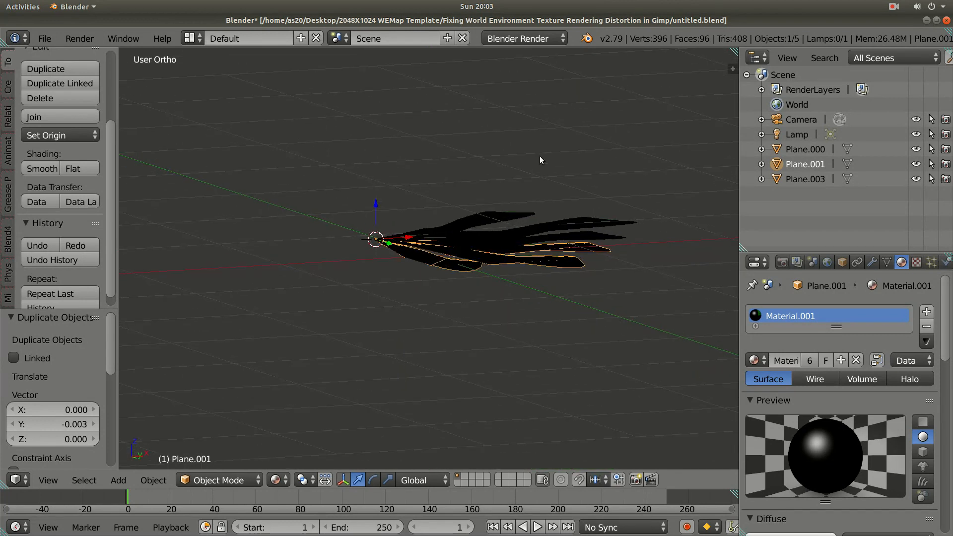
key("KP_1")
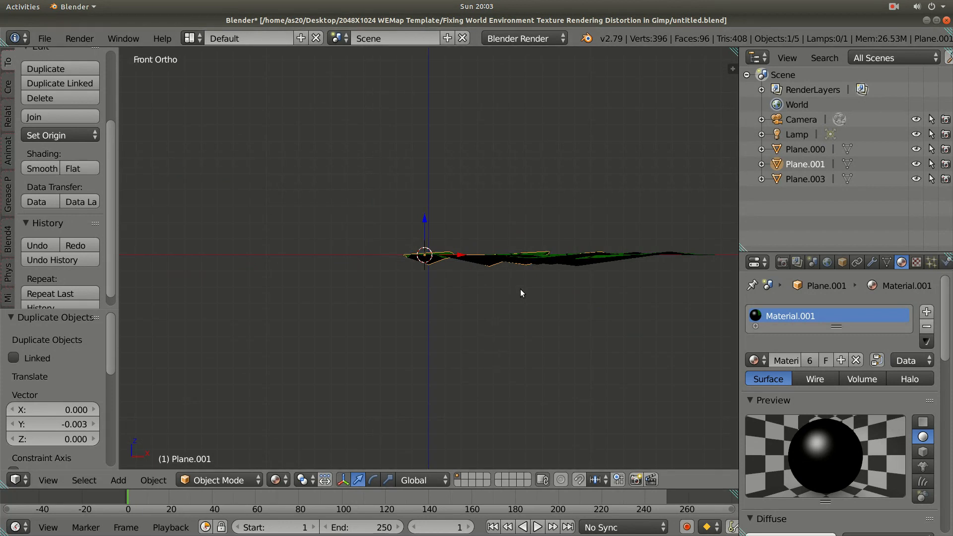
key("r")
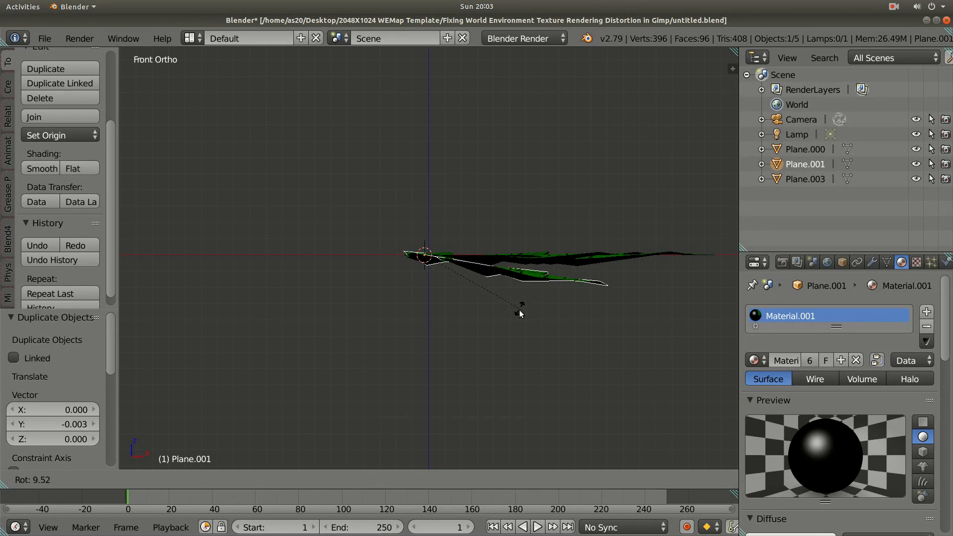
left_click(520, 314)
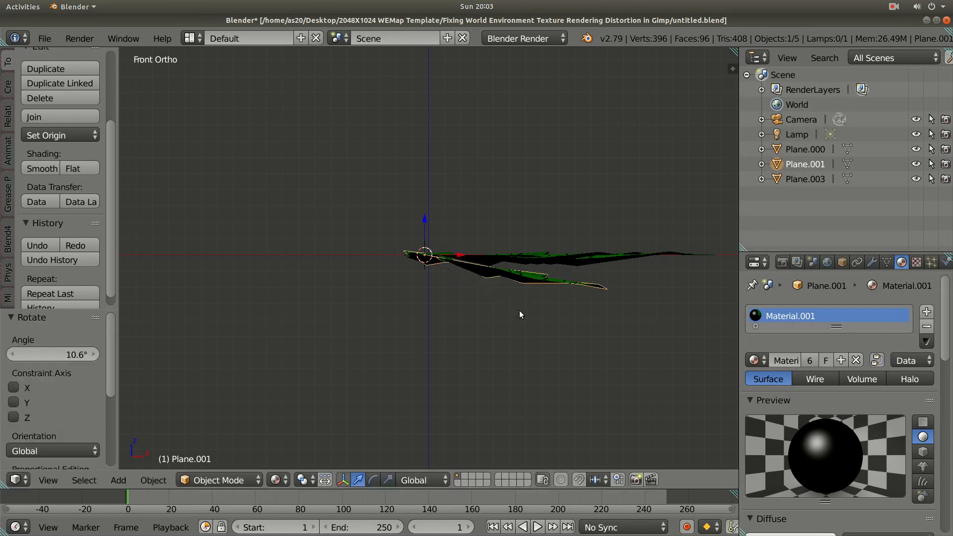
Duplicate the rotated leaf fan Plane.000 in place and tilt the copy about 15.5° downward in front view.
middle_click_drag(461, 291, 454, 366)
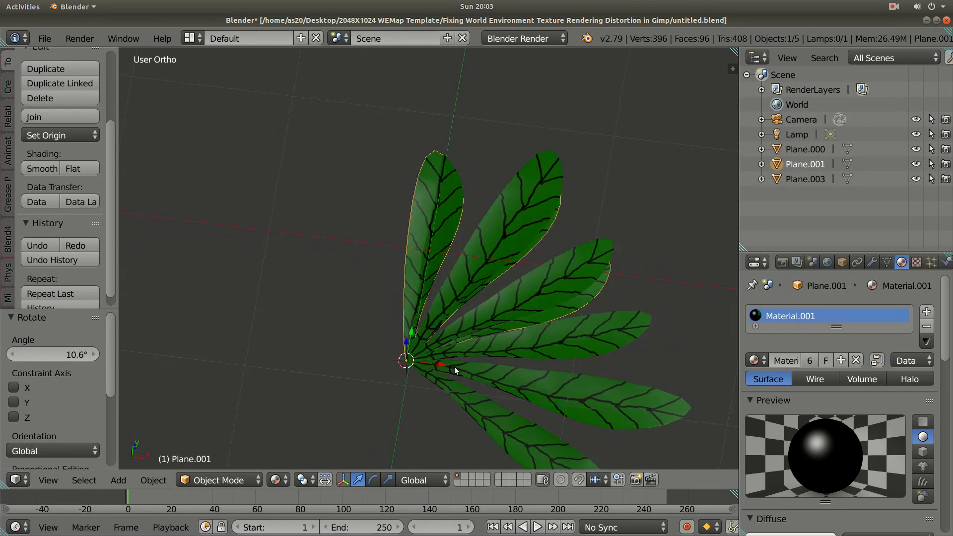
right_click(591, 337)
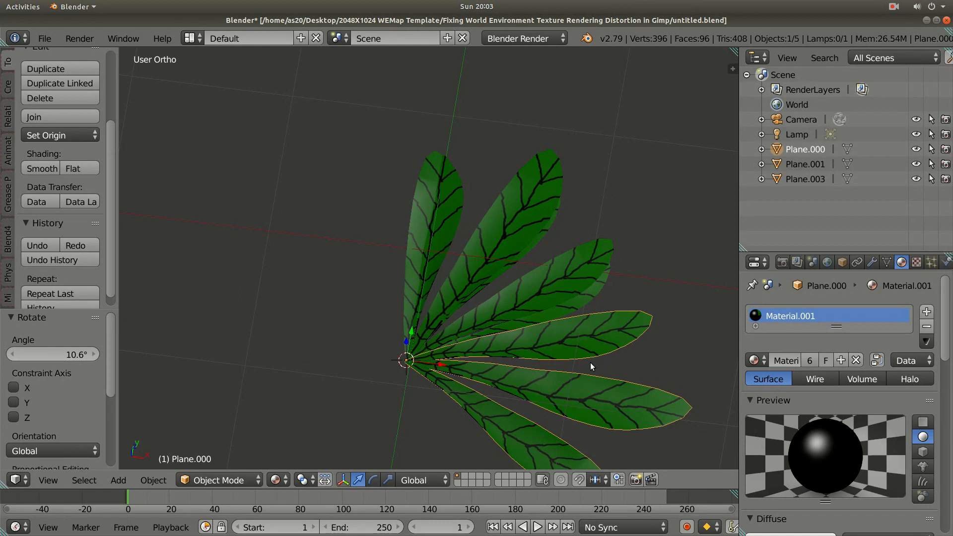
key("shift+d")
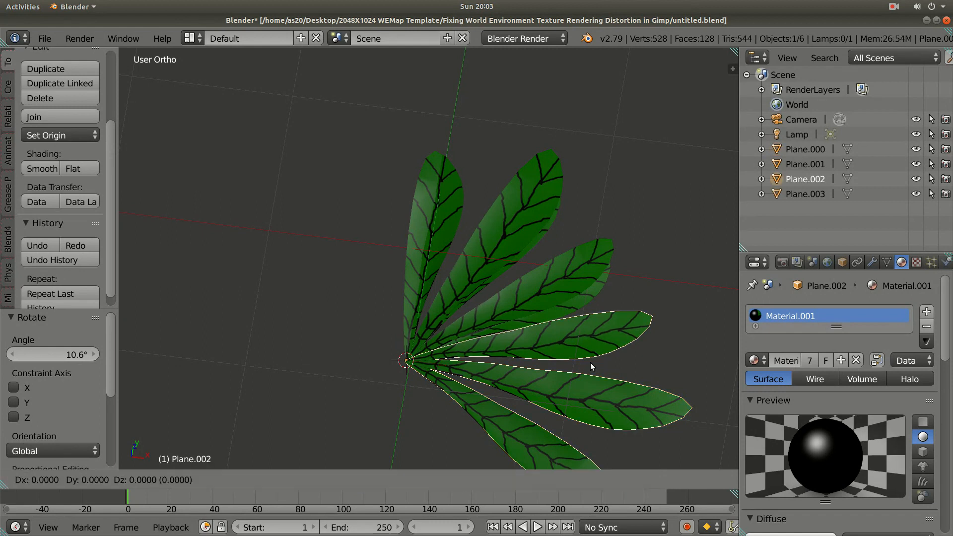
right_click(591, 362)
middle_click_drag(604, 368, 609, 296)
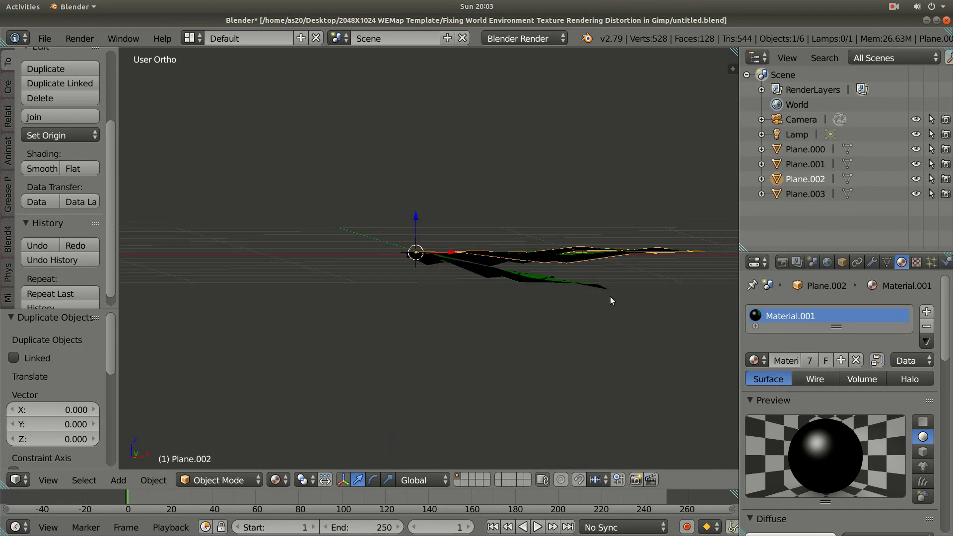
key("KP_1")
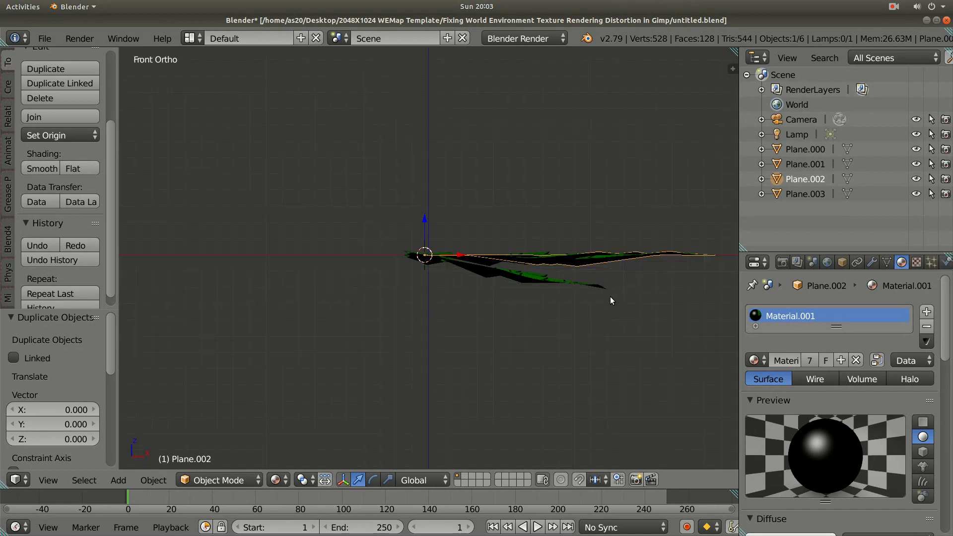
key("r")
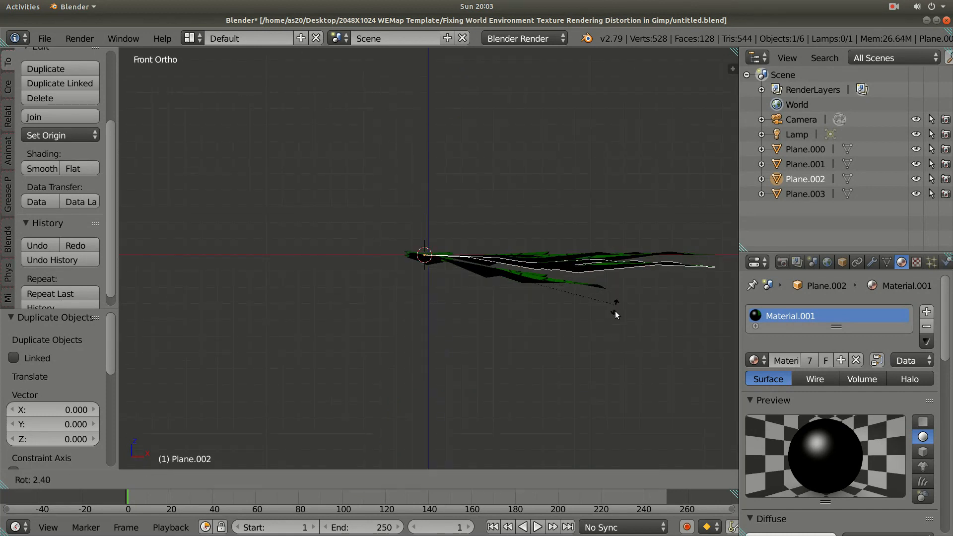
left_click(601, 348)
Select Plane.003, Plane.002, Plane.001 and Plane.000 and join them into one object with Plane.000 active.
middle_click_drag(385, 270, 489, 346)
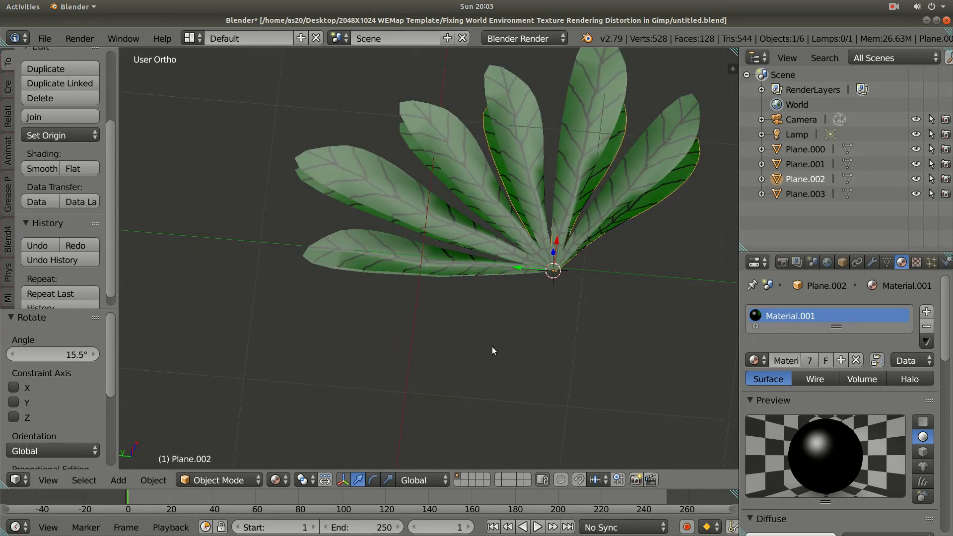
key("KP_0")
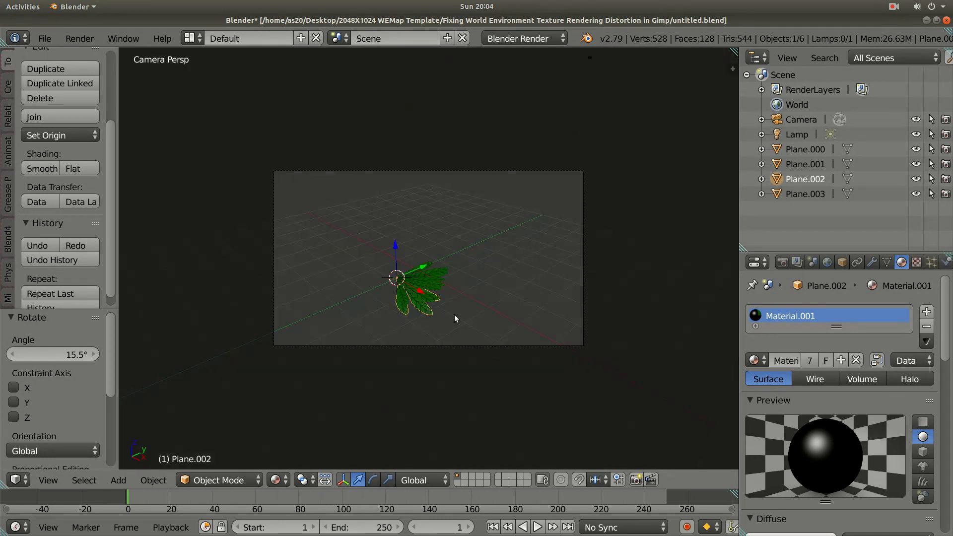
left_click(800, 150)
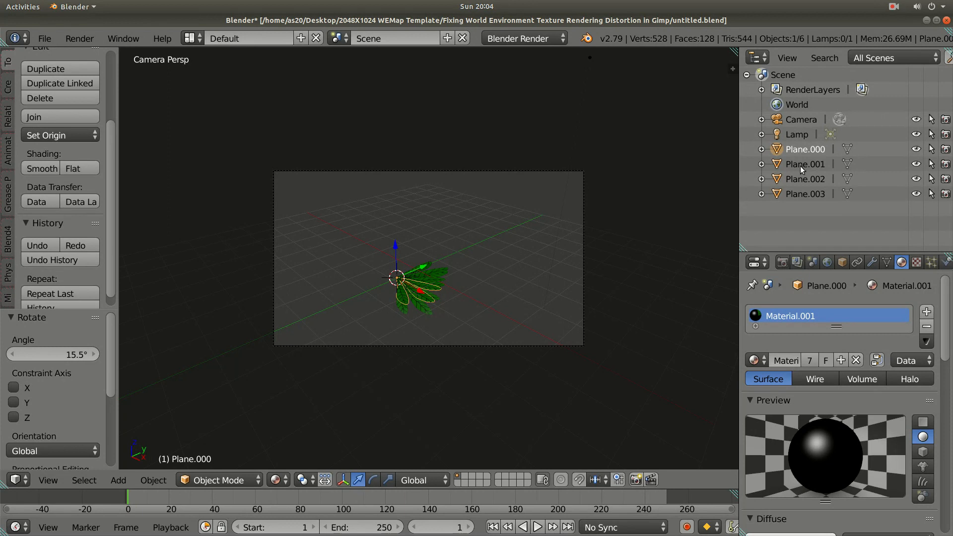
left_click(805, 193)
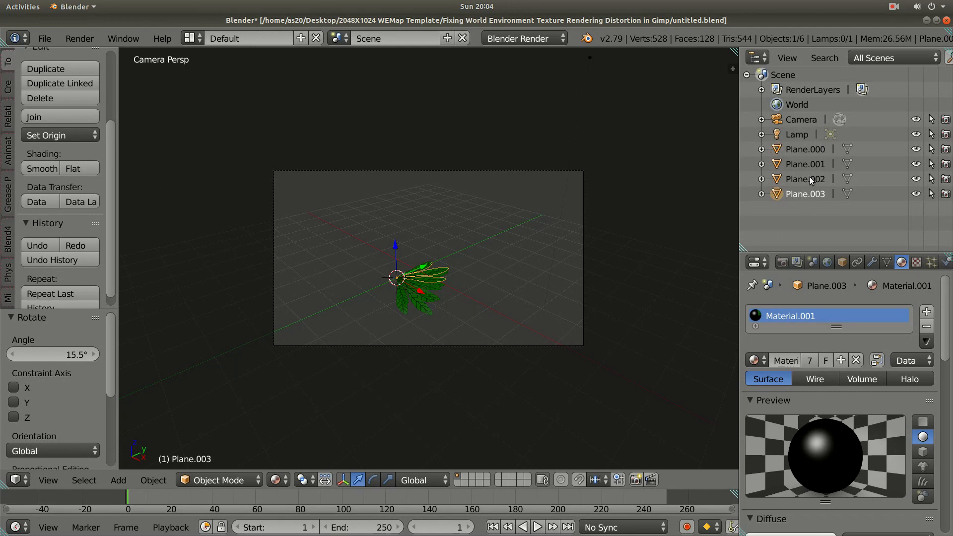
left_click(807, 178, "ctrl")
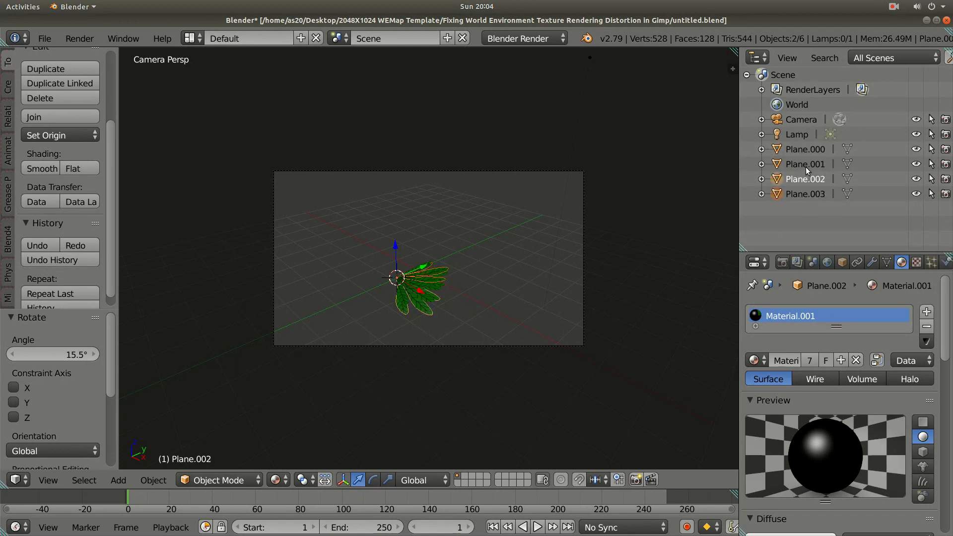
left_click(806, 160, "ctrl")
left_click(806, 151, "ctrl")
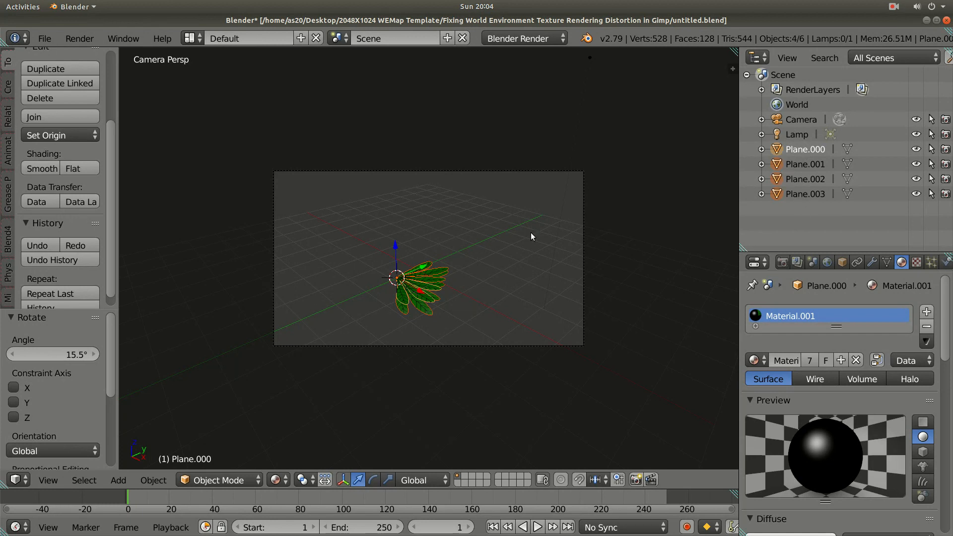
left_click(160, 484)
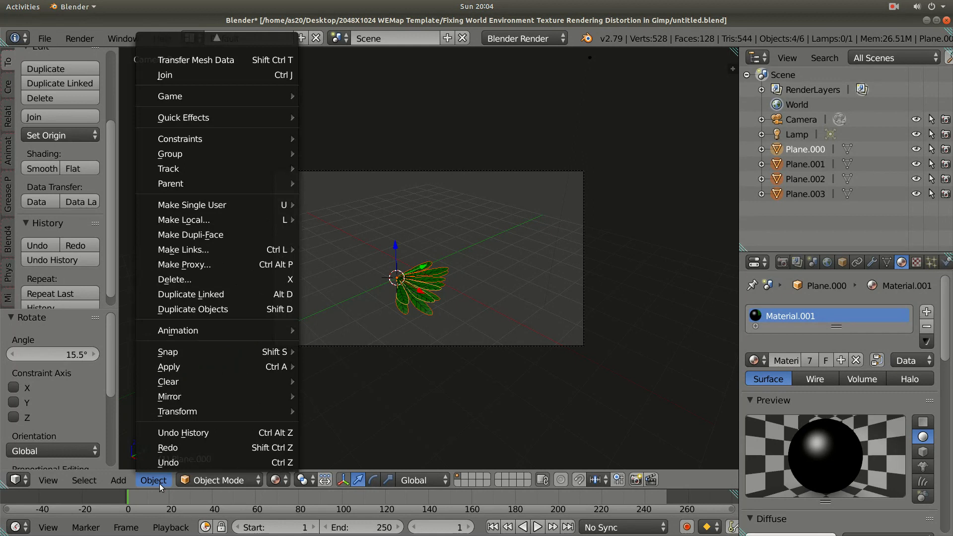
left_click(178, 76)
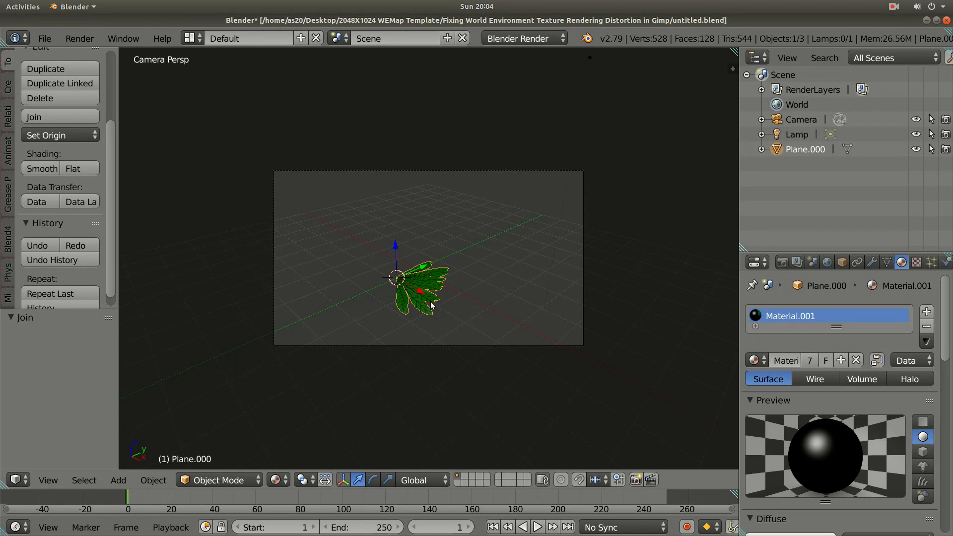
Duplicate the joined leaf cluster in place and rotate the copy about 208° clockwise around the stem end in top view.
key("KP_0")
middle_click_drag(445, 294, 502, 256)
mouse_move(524, 248)
middle_mouse_down()
mouse_move(487, 262)
mouse_move(443, 260)
mouse_move(454, 273)
mouse_move(535, 233)
mouse_move(486, 217)
mouse_move(431, 220)
mouse_move(427, 264)
mouse_move(505, 266)
mouse_move(537, 255)
mouse_move(499, 267)
mouse_move(517, 225)
mouse_move(509, 207)
mouse_move(470, 273)
middle_mouse_up()
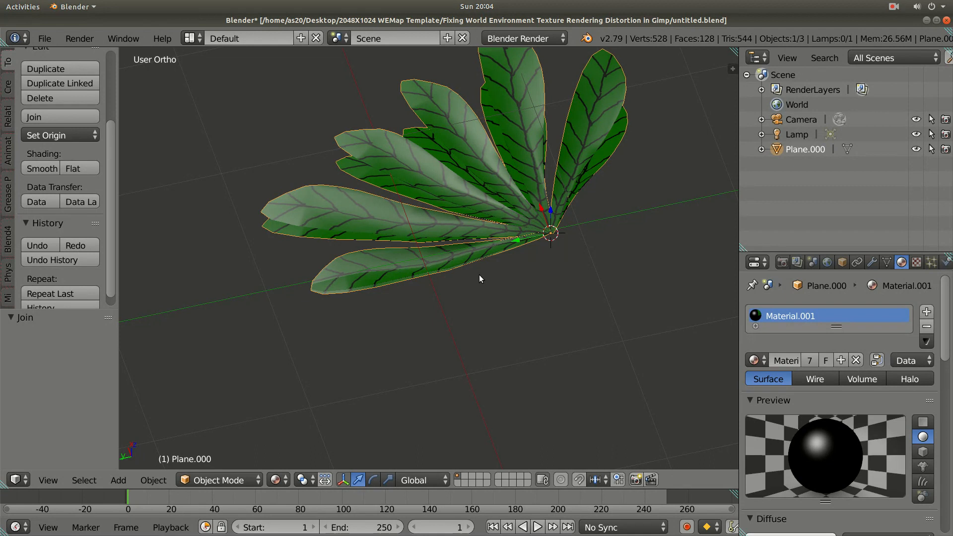
scroll(522, 271, "down", 2)
middle_click_drag(545, 288, 535, 305)
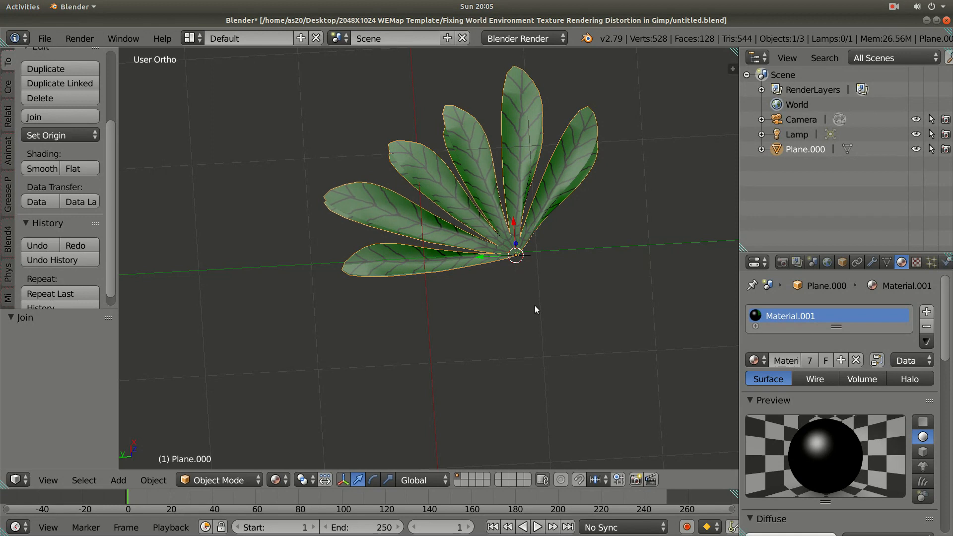
key("KP_1")
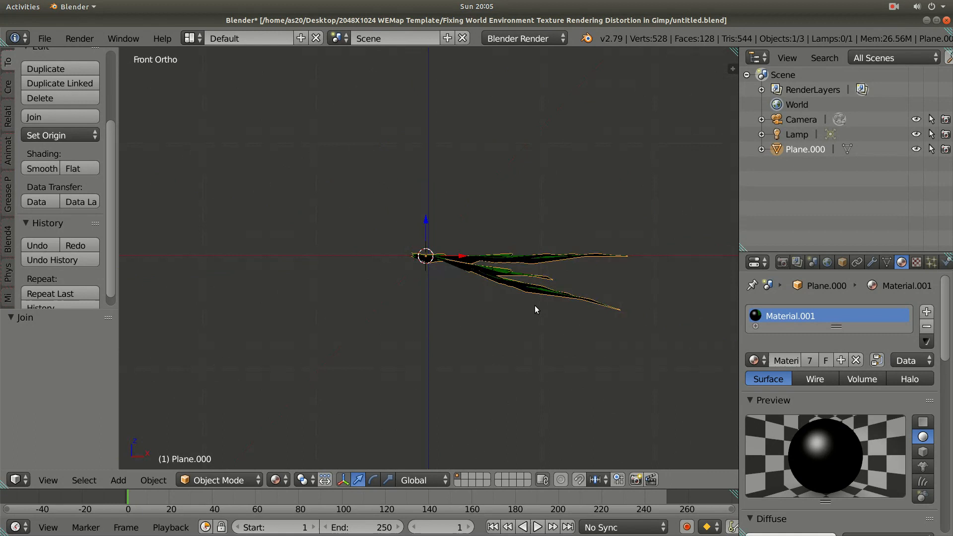
key("KP_7")
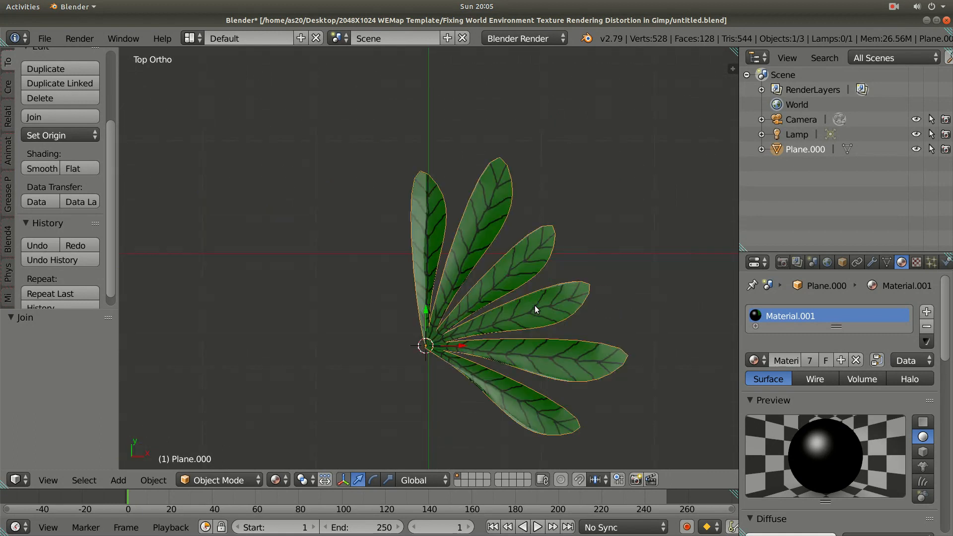
key("shift+d")
right_click(472, 296)
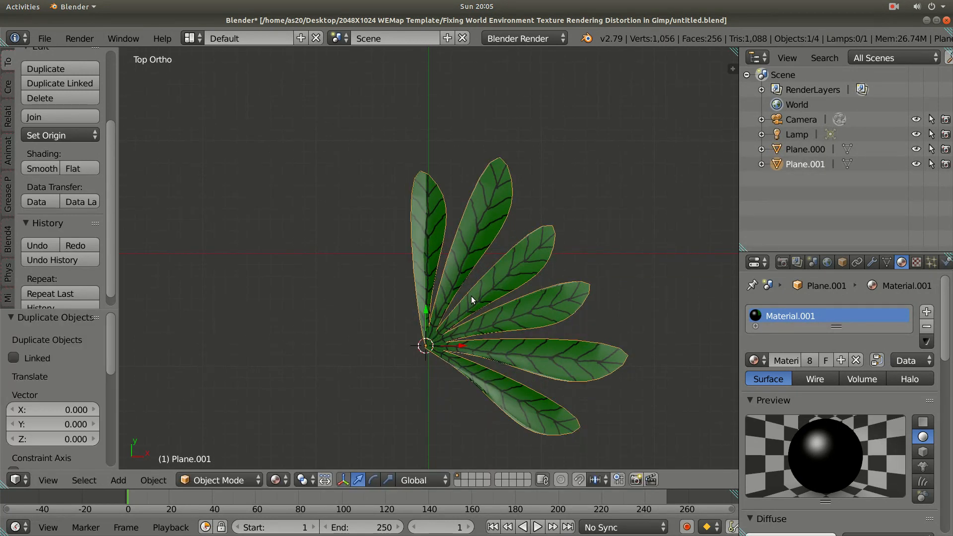
key("r")
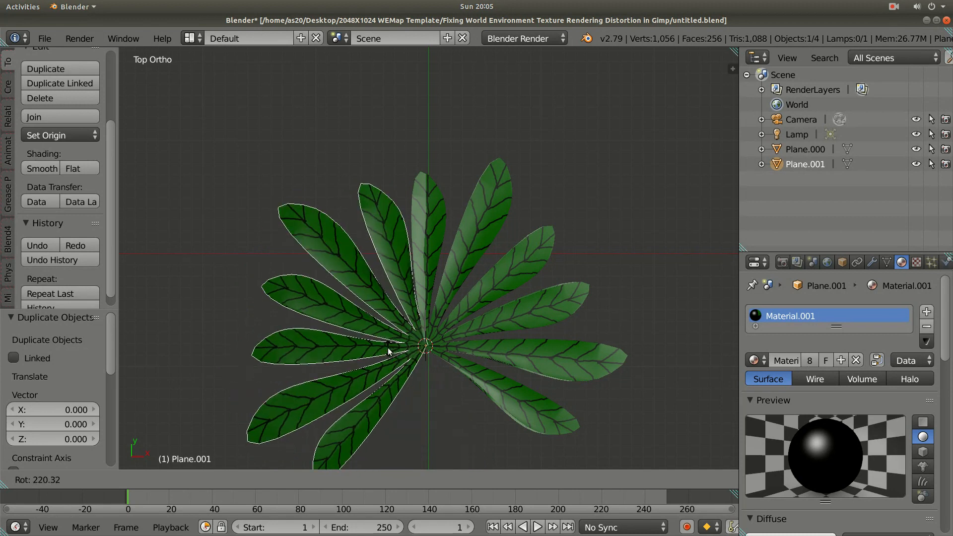
left_click(389, 356)
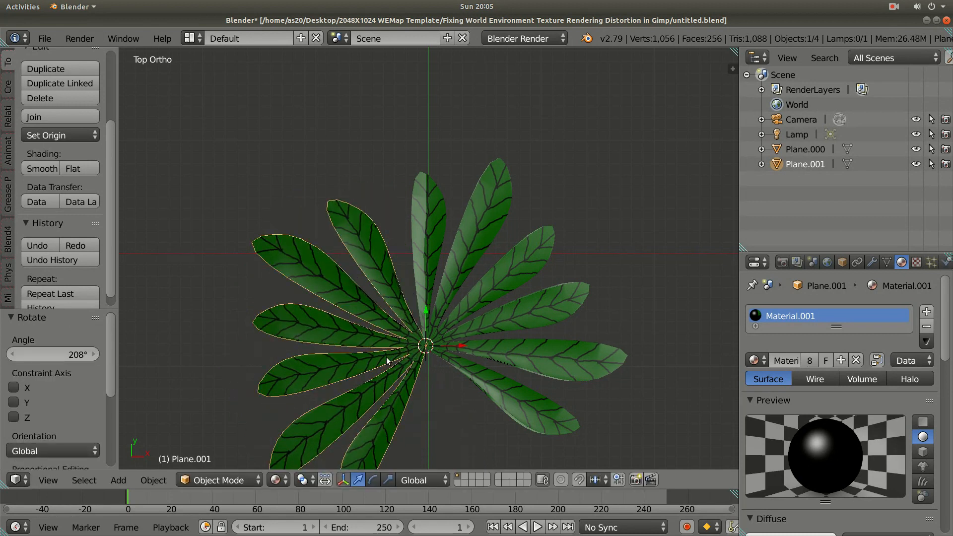
Duplicate the leaf cluster Plane.001 in place and rotate the copy about 104° counterclockwise around the stem end in top view.
key("shift+d")
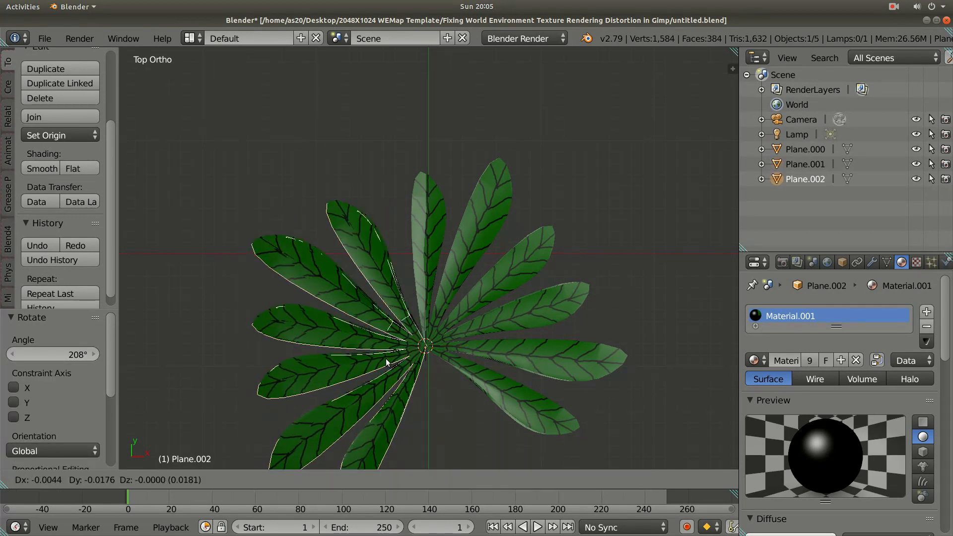
right_click(381, 355)
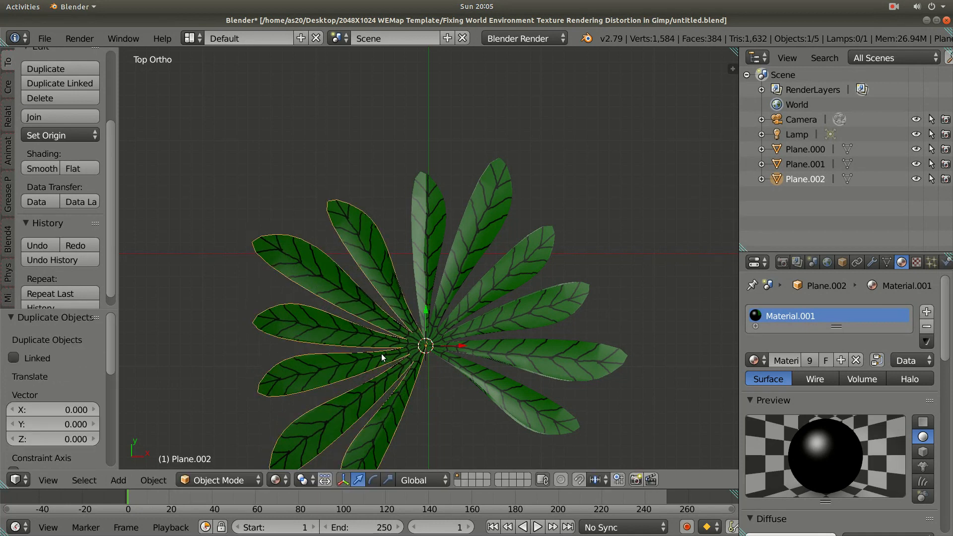
key("r")
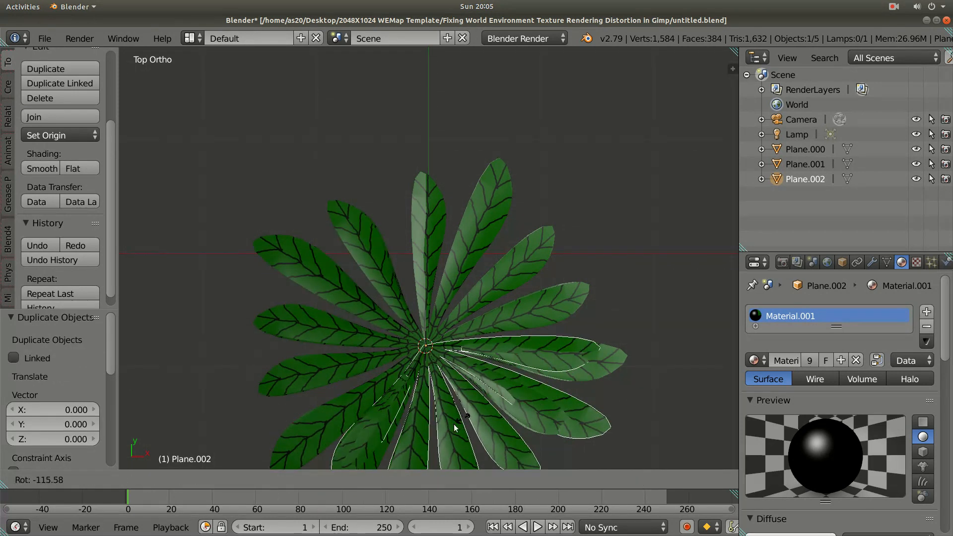
left_click(451, 425)
middle_click_drag(487, 388, 486, 347)
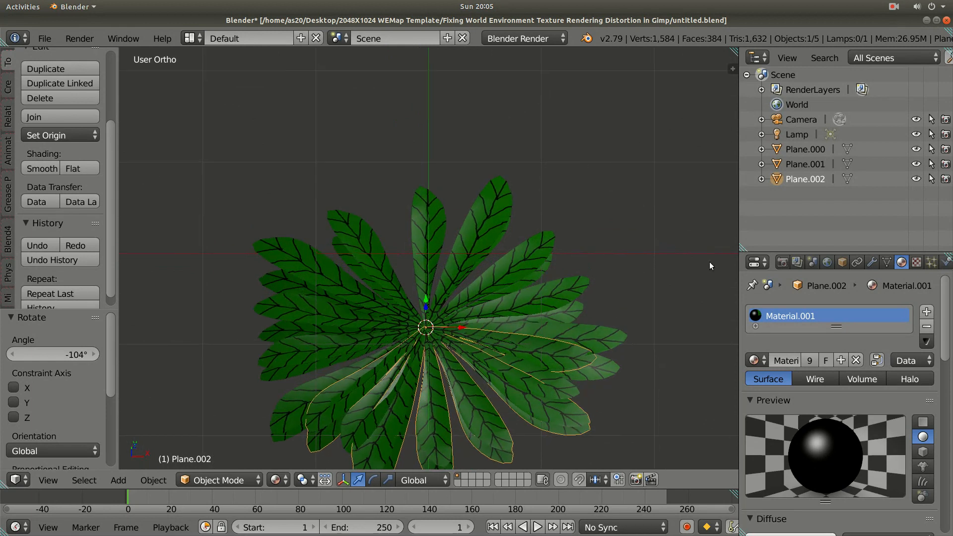
Add Plane.001 and Plane.000 to the selected Plane.002 and join them into one object with Plane.000 active.
left_click(805, 164, "ctrl")
left_click(806, 149, "ctrl")
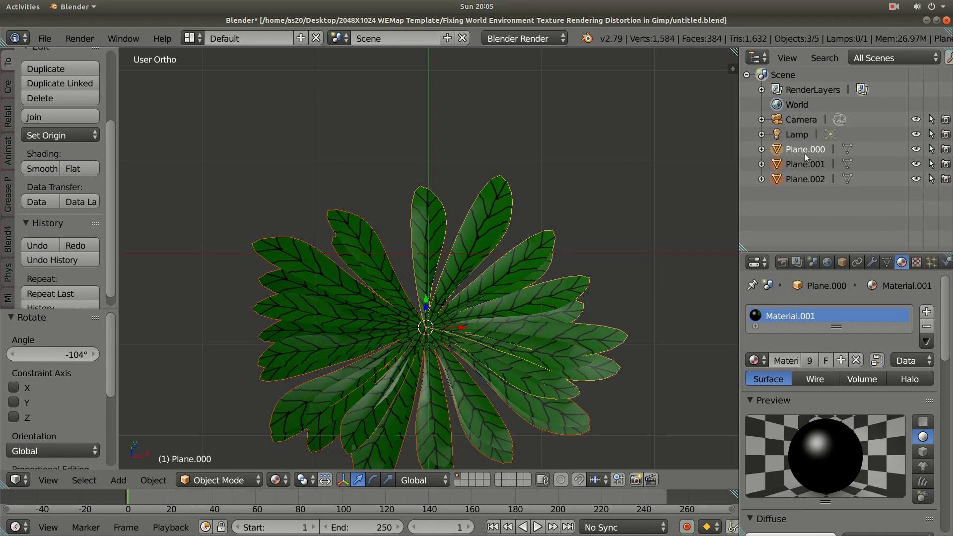
left_click(149, 480)
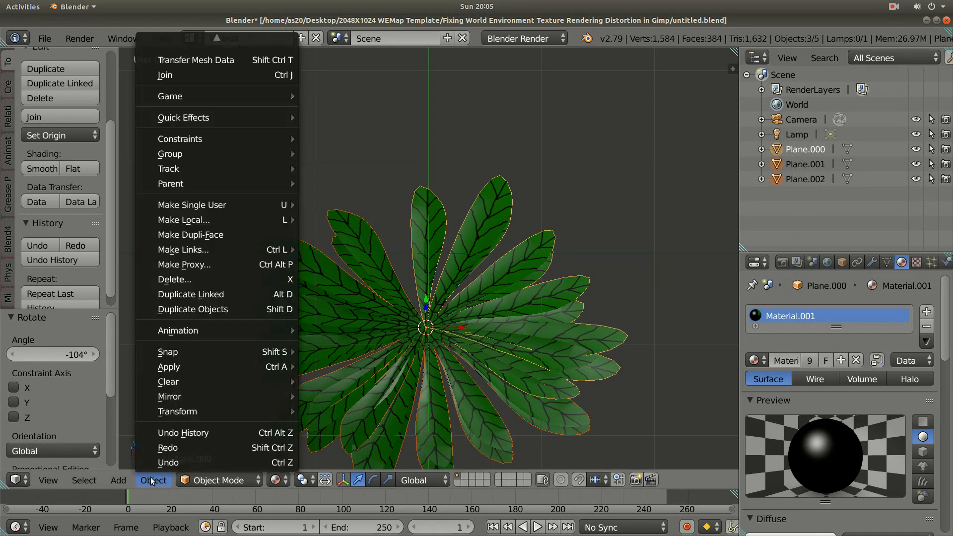
left_click(195, 74)
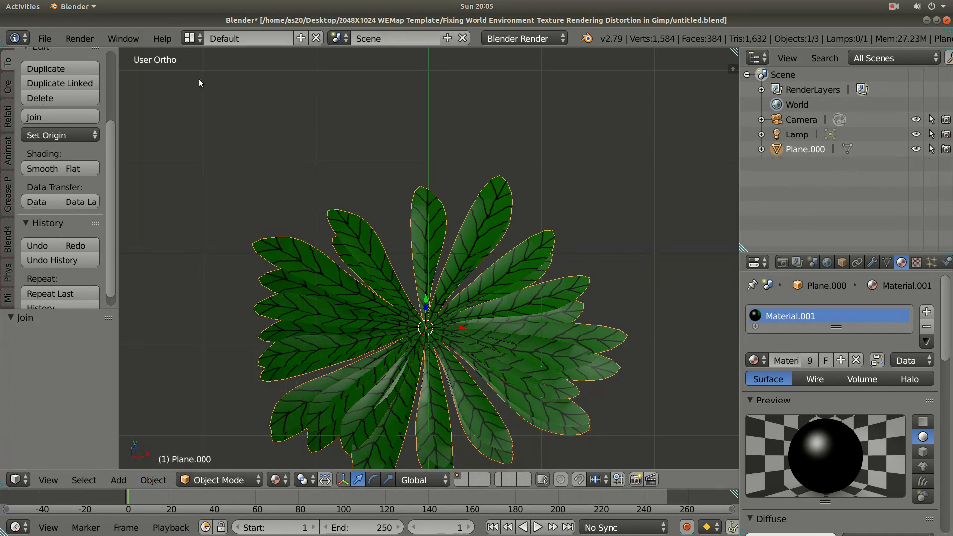
Switch the joined plant to Edit Mode and select all of its vertices.
left_click(209, 485)
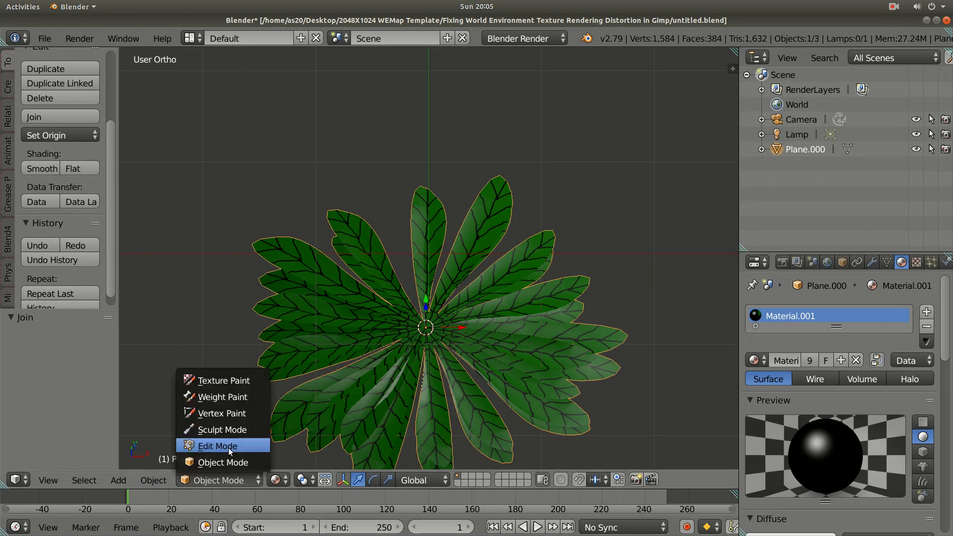
left_click(228, 448)
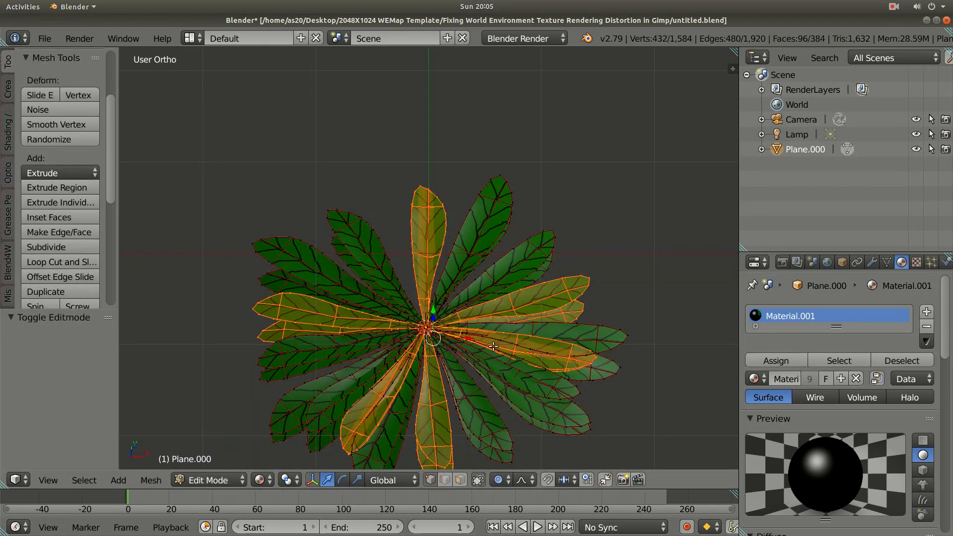
key("a")
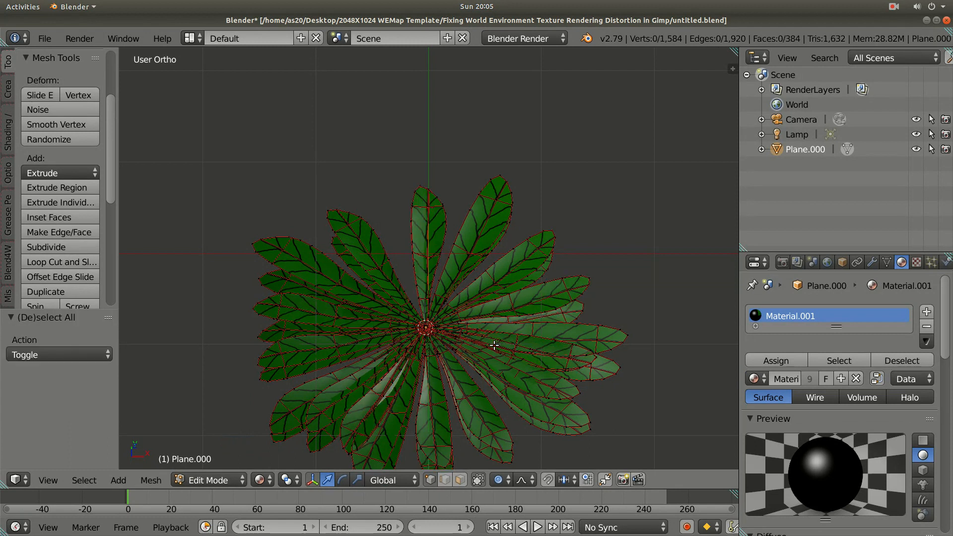
key("a")
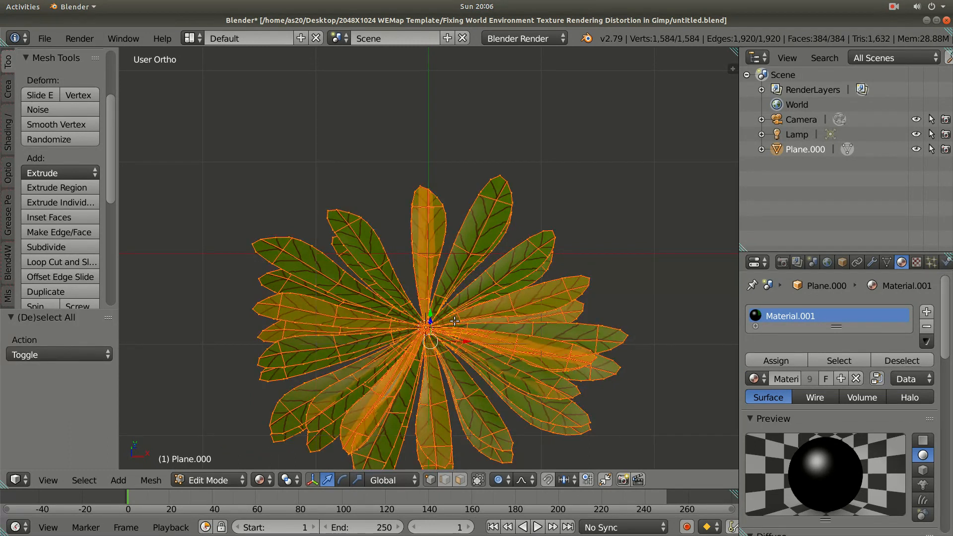
mouse_move(453, 325)
middle_mouse_down()
mouse_move(442, 268)
mouse_move(429, 300)
mouse_move(434, 325)
middle_mouse_up()
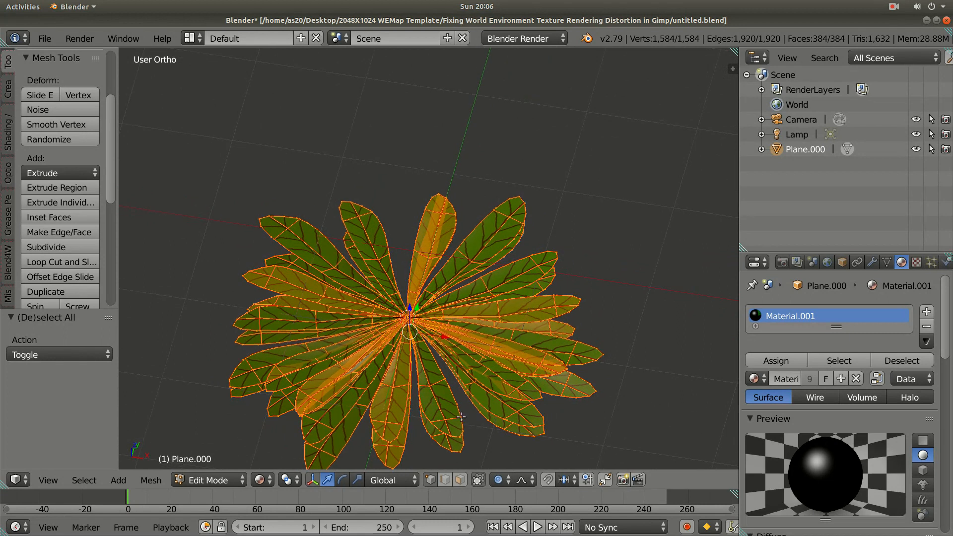
Set the proportional editing mode to Projected (2D) and return to the top view of the plant.
left_click(502, 481)
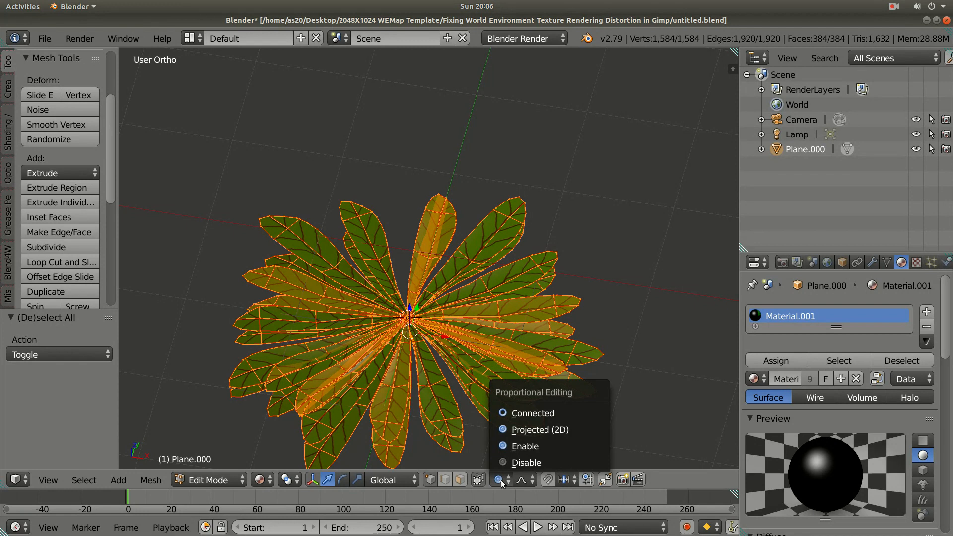
left_click(546, 430)
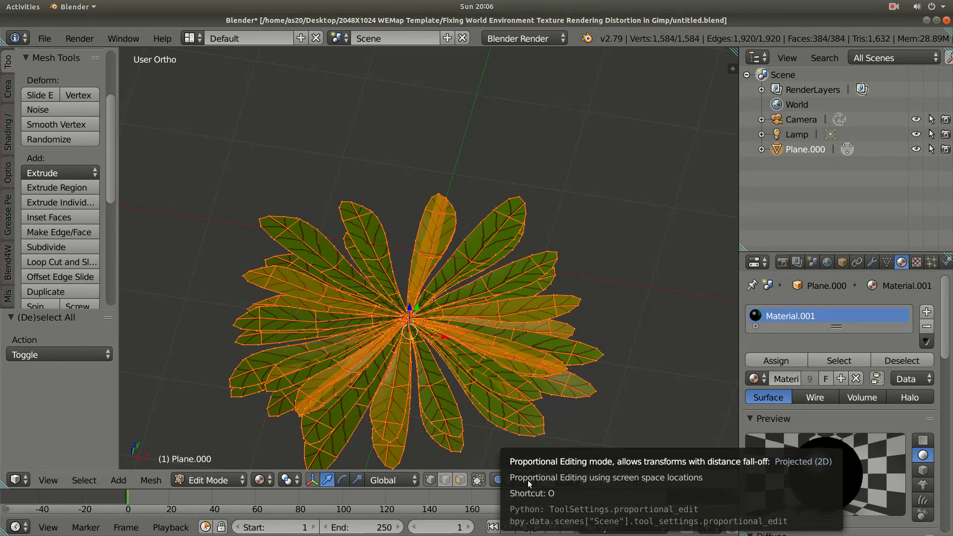
key("o")
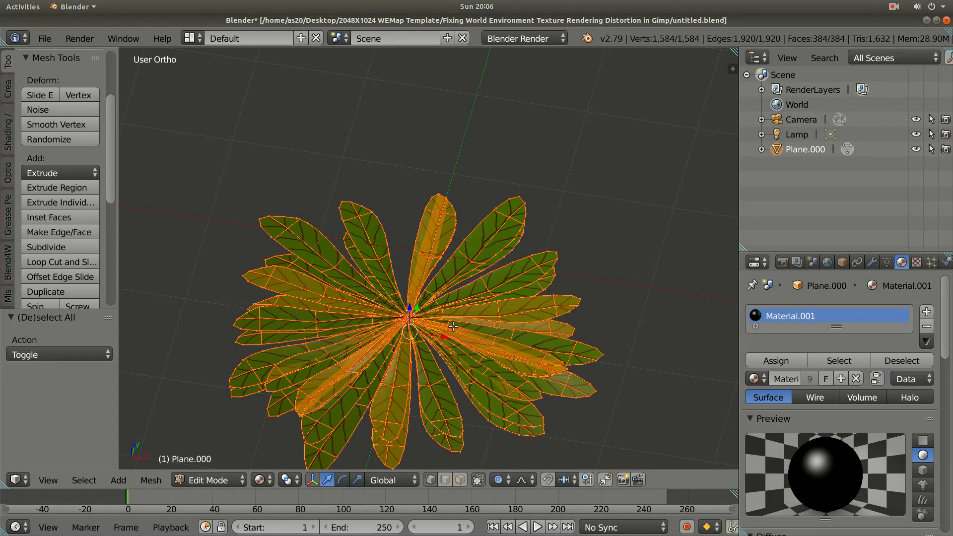
key("KP_7")
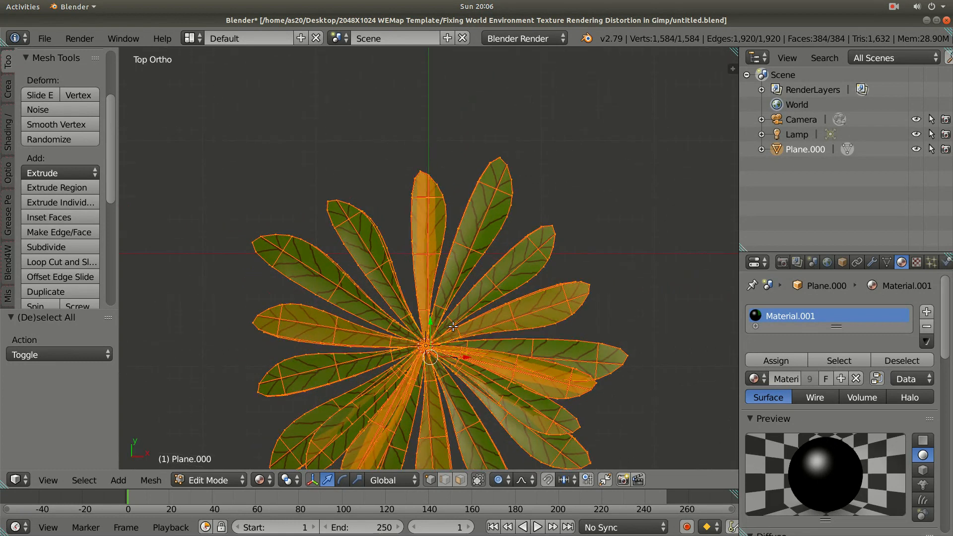
key("KP_Decimal")
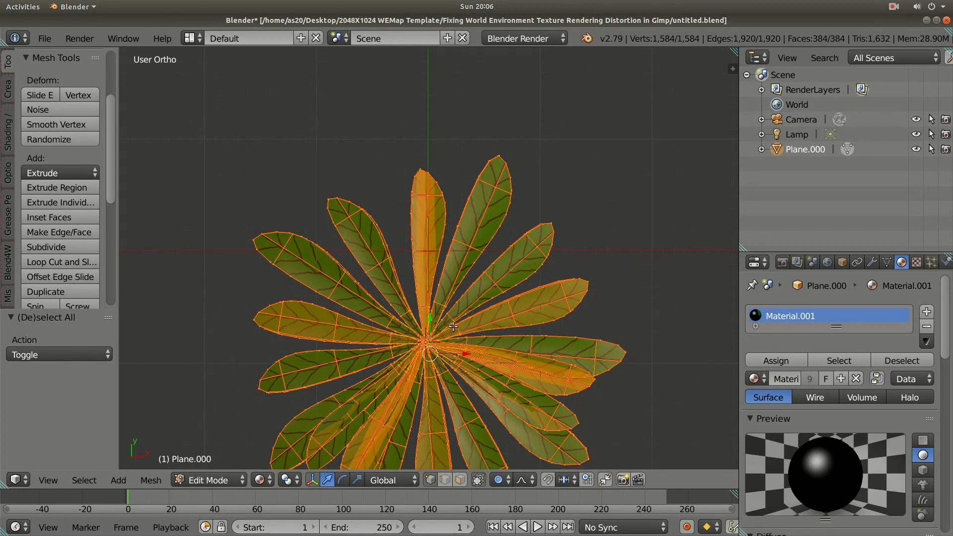
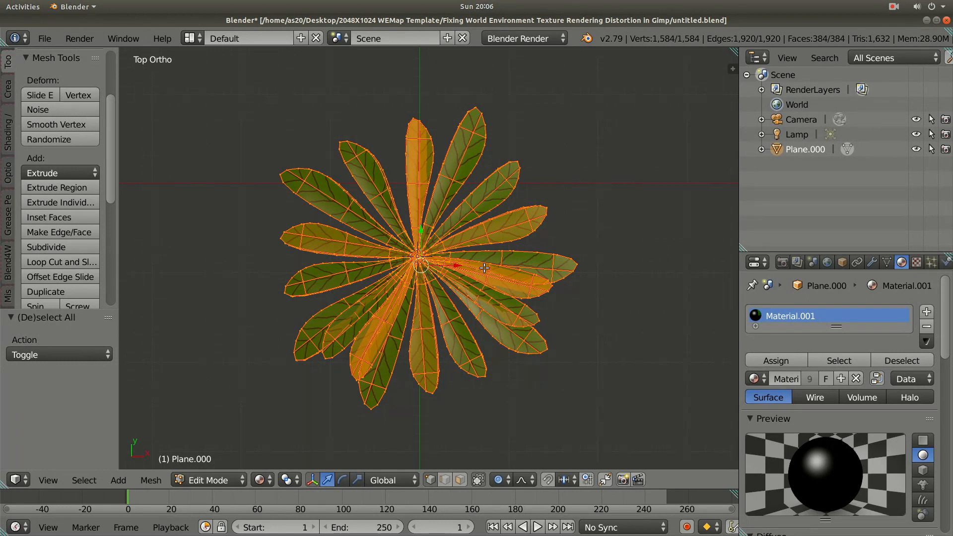
Select only the linked geometry of the leaf pointing toward negative Y and raise it about 0.22 along Z.
key("a")
middle_click_drag(555, 300, 571, 273)
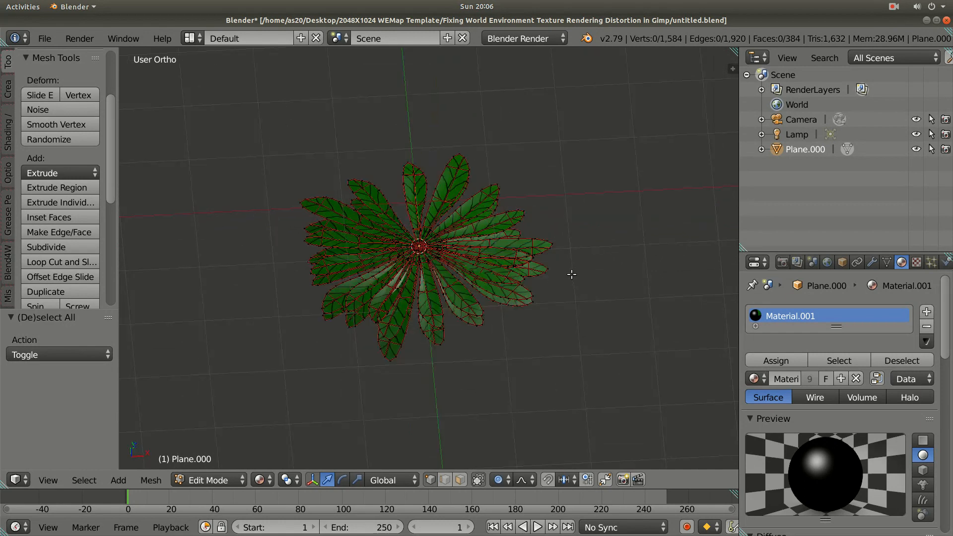
right_click(431, 326)
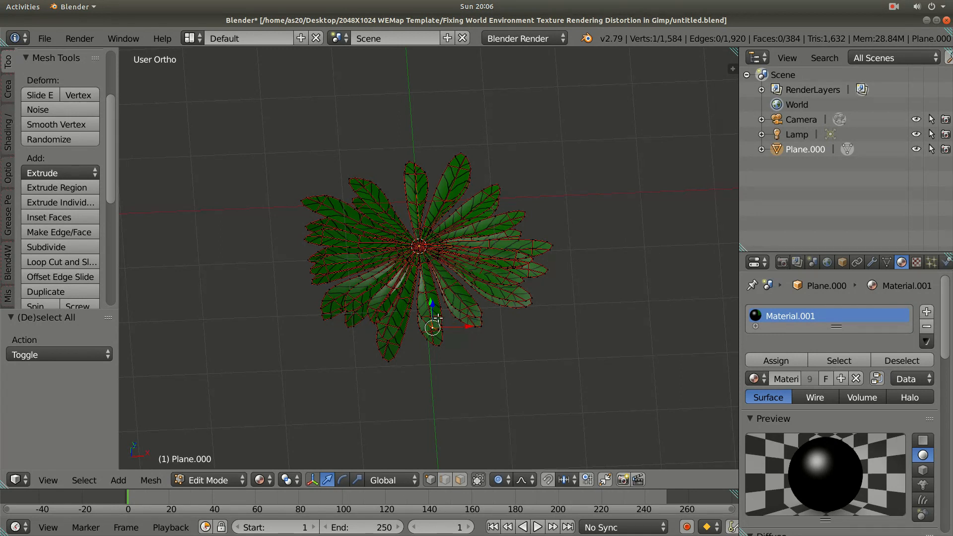
key("l")
middle_click_drag(460, 383, 387, 250)
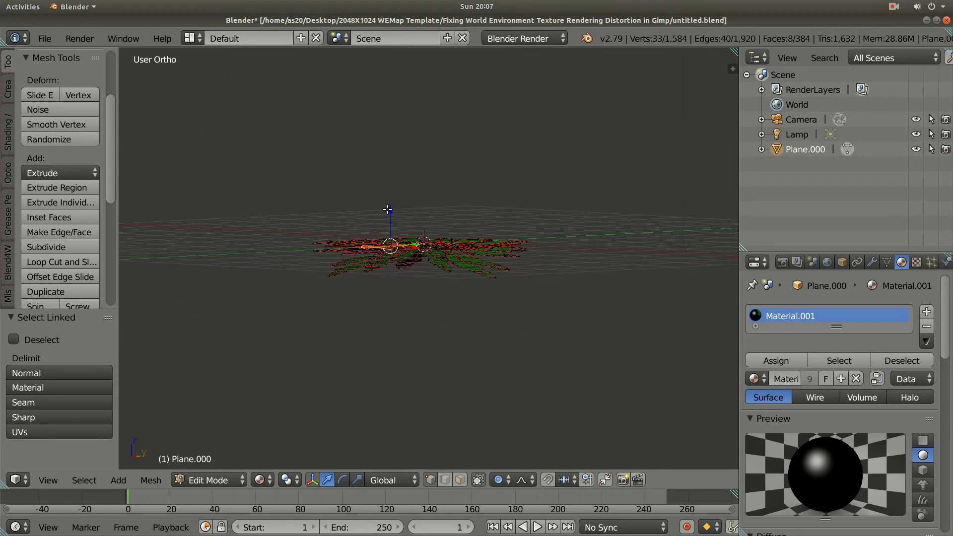
left_click_drag(389, 209, 392, 195)
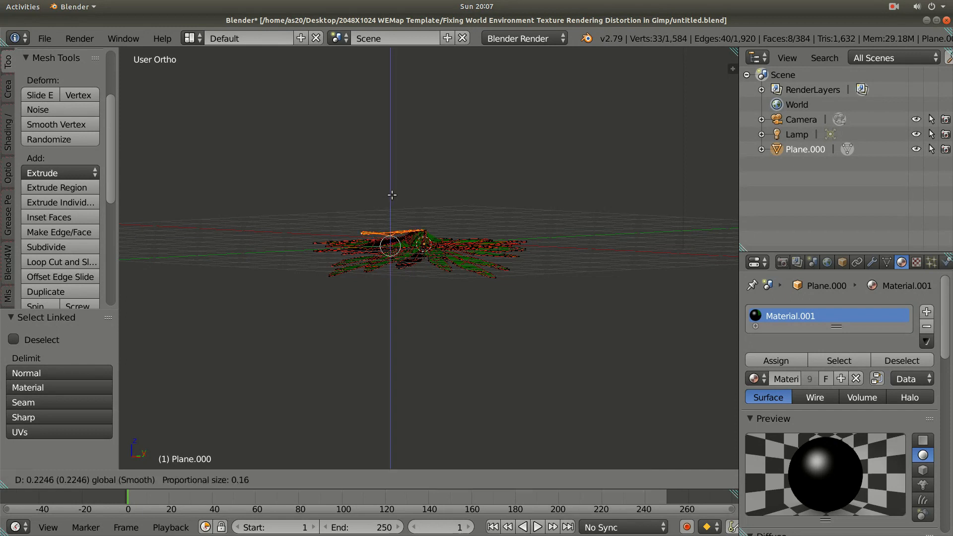
middle_click_drag(447, 341, 422, 410)
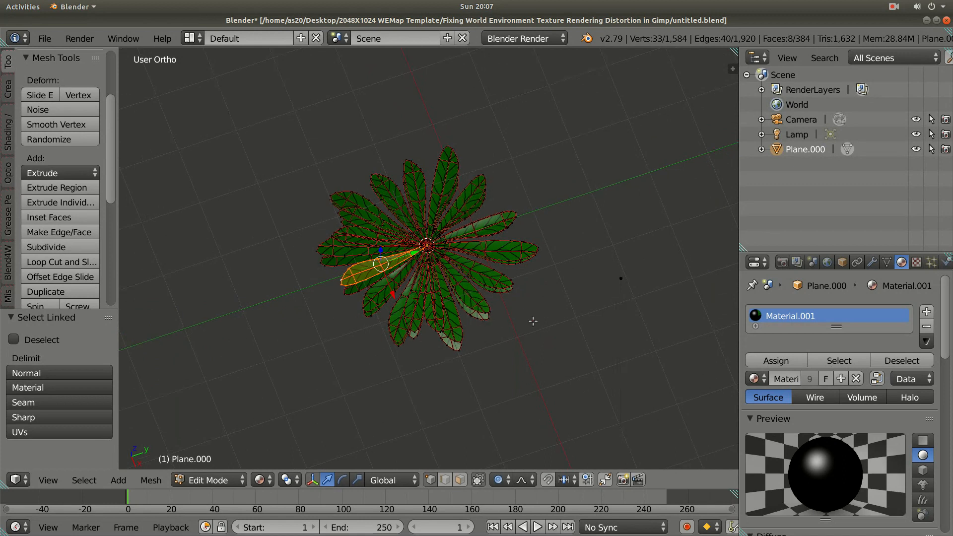
middle_click_drag(579, 316, 571, 291)
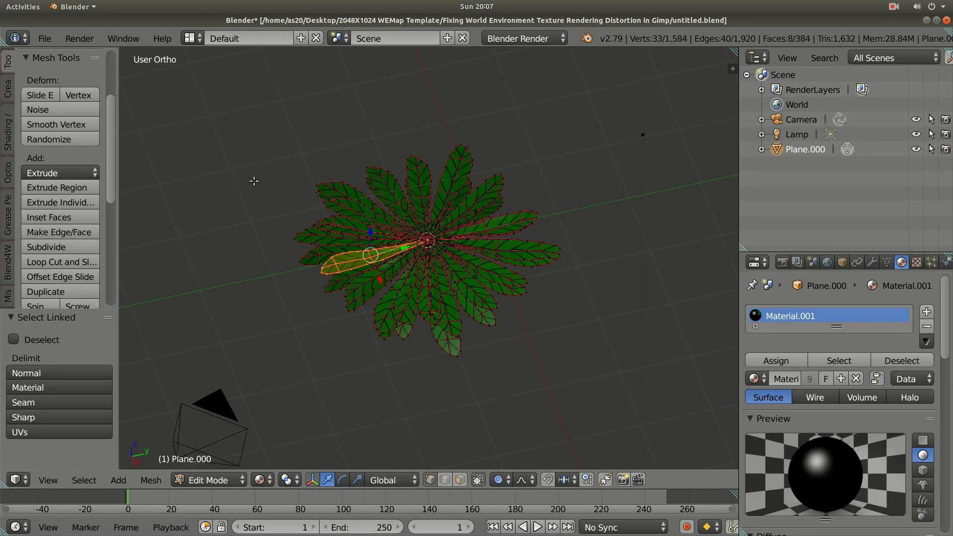
scroll(254, 181, "down", 1)
middle_click_drag(254, 187, 234, 153)
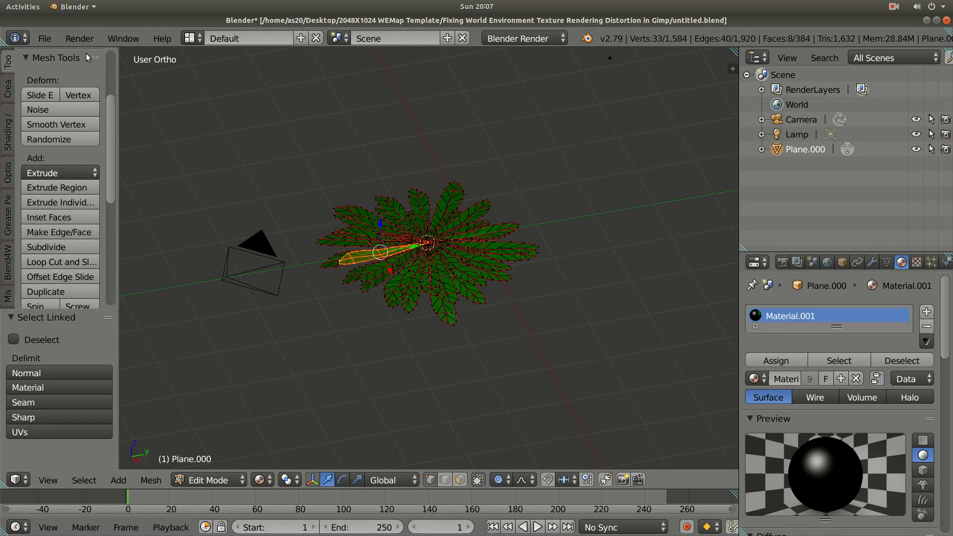
Save the plant model to the current untitled.blend file.
left_click(46, 42)
left_click(498, 483)
middle_click_drag(531, 314, 438, 288)
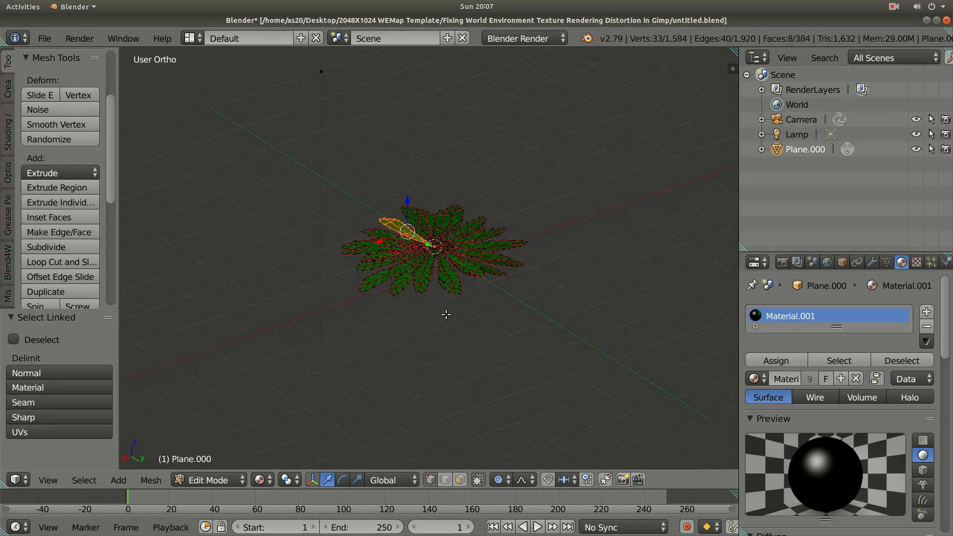
middle_click_drag(453, 330, 491, 348)
scroll(494, 347, "up", 2)
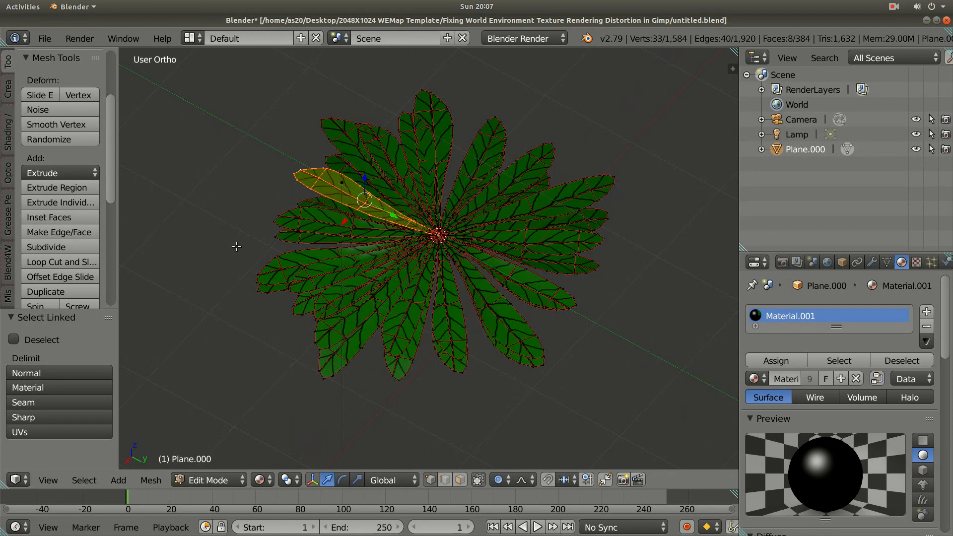
left_click(44, 40)
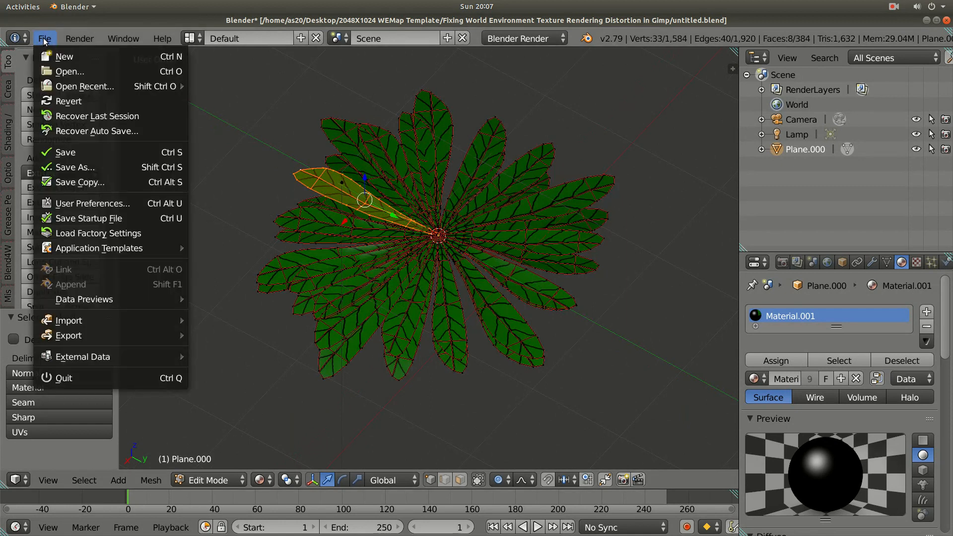
left_click(75, 156)
left_click(45, 40)
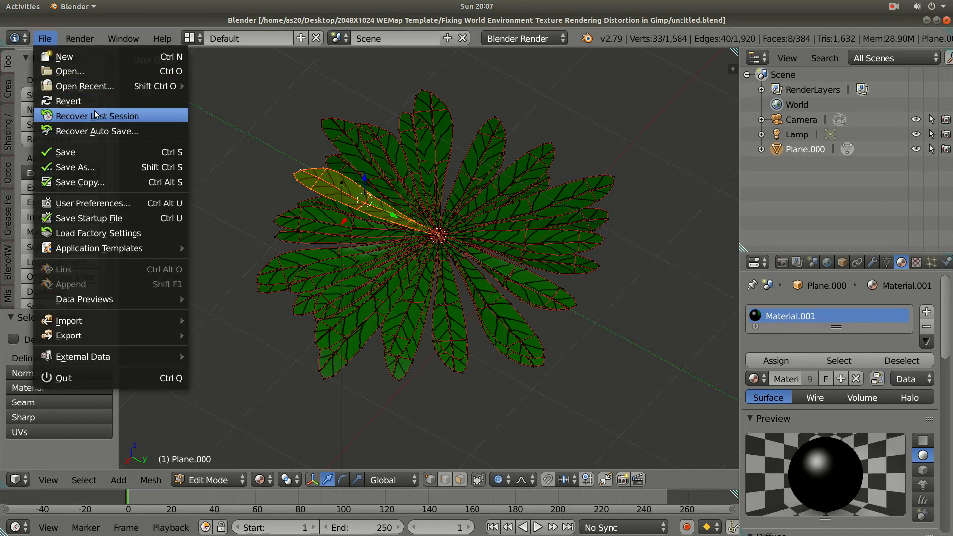
Select the tip vertices of three neighbouring leaves, including the raised one.
middle_click_drag(537, 302, 506, 289)
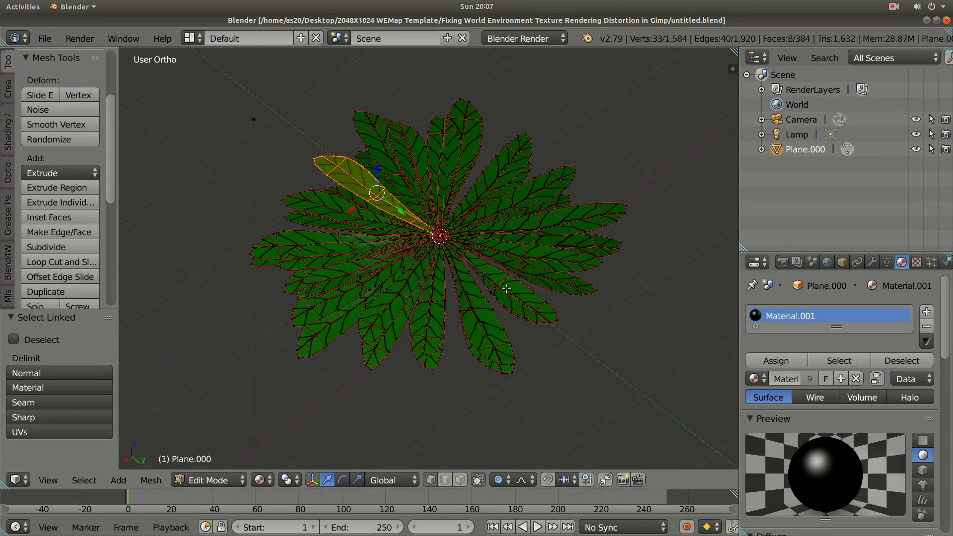
right_click(314, 159)
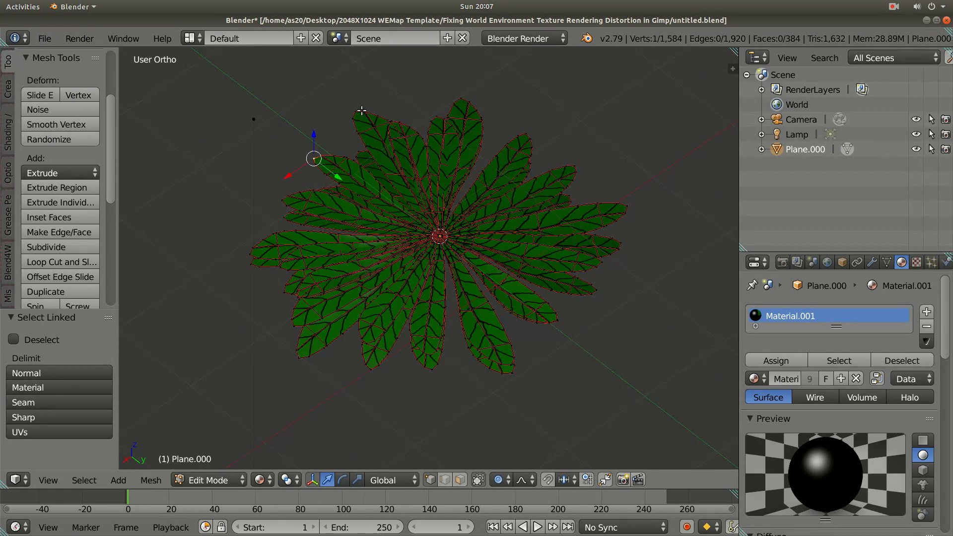
right_click(361, 112, "shift")
right_click(468, 103, "shift")
middle_click_drag(562, 372, 305, 291)
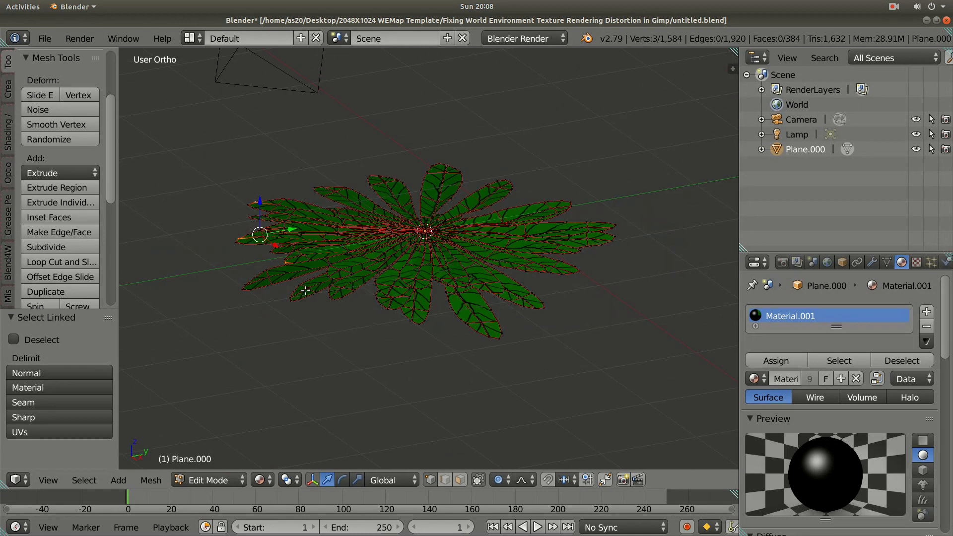
Try to raise the tip vertex of a single leaf along Z with proportional editing.
right_click(239, 241)
middle_click_drag(299, 257, 229, 216)
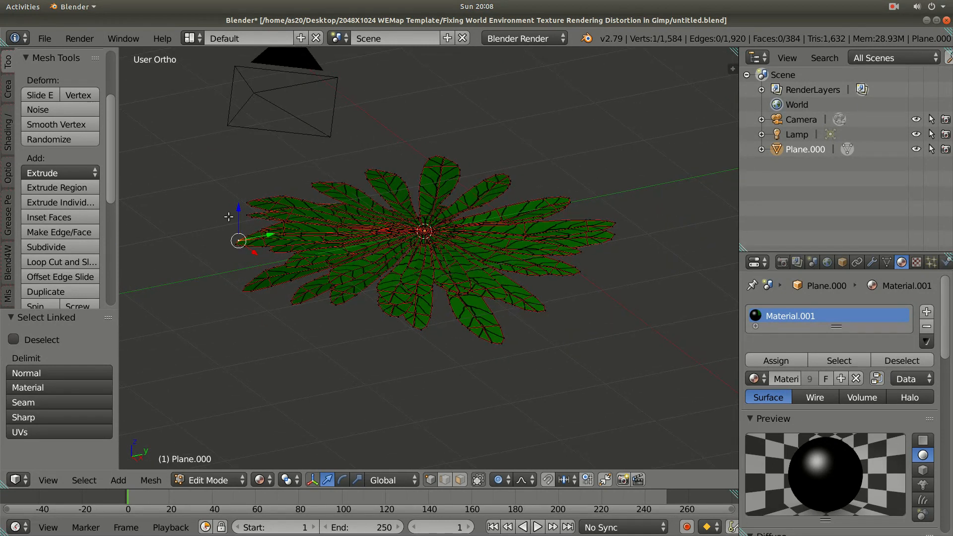
key("g")
key("z")
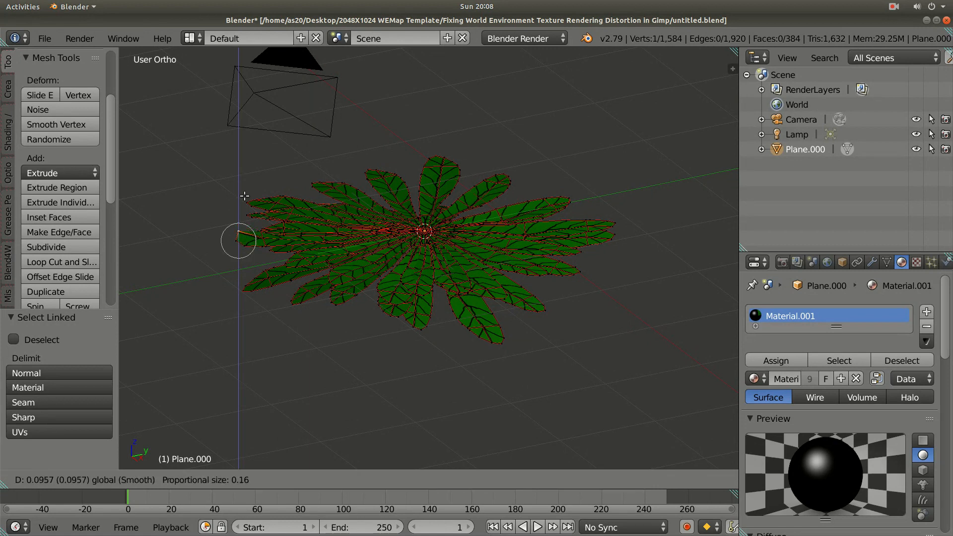
key("Escape")
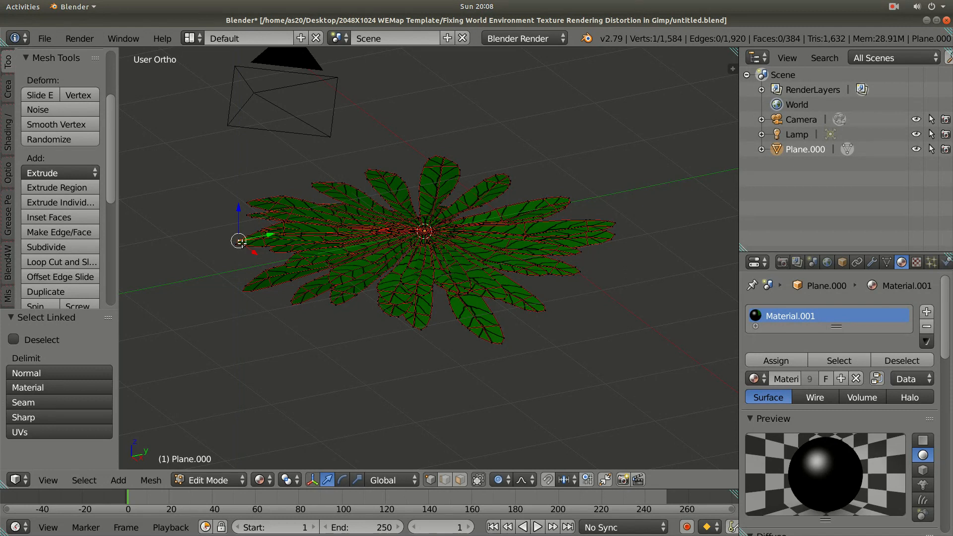
Set the proportional size to 0.91 and raise the tip vertex of the negative-Y leaf by about 0.21 in Z, shifting X about -0.1.
key("g")
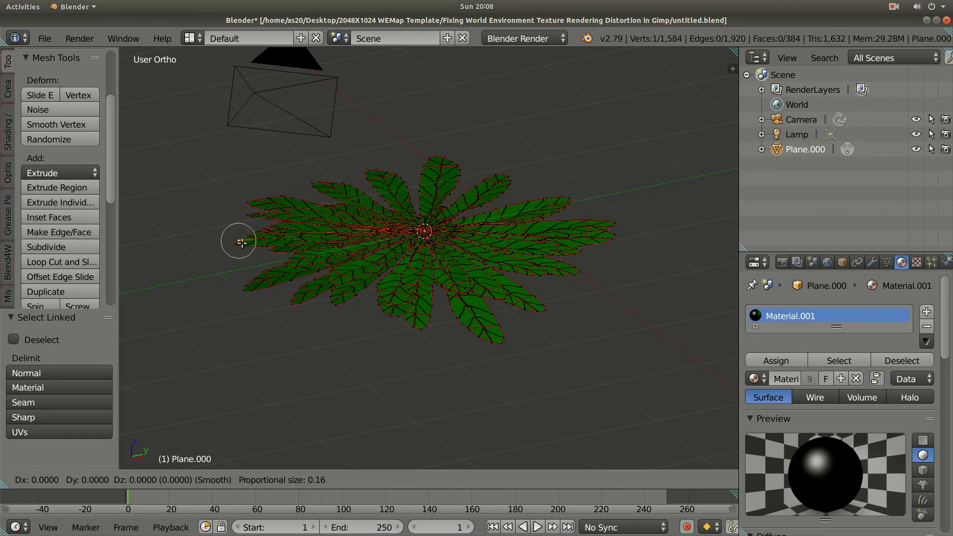
scroll(242, 242, "up", 5)
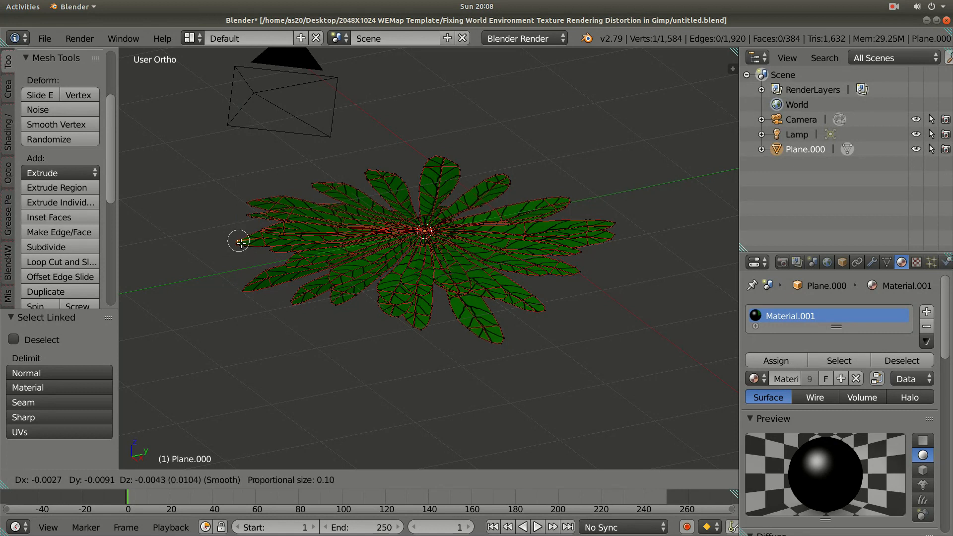
scroll(242, 242, "down", 5)
scroll(243, 243, "down", 5)
scroll(243, 246, "down", 6)
scroll(243, 246, "down", 2)
scroll(243, 247, "down", 6)
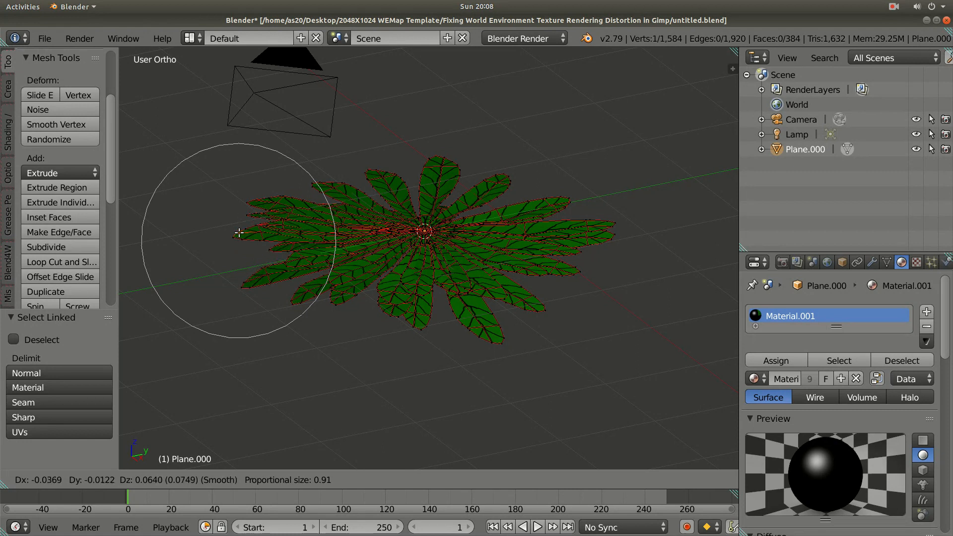
left_click(236, 216)
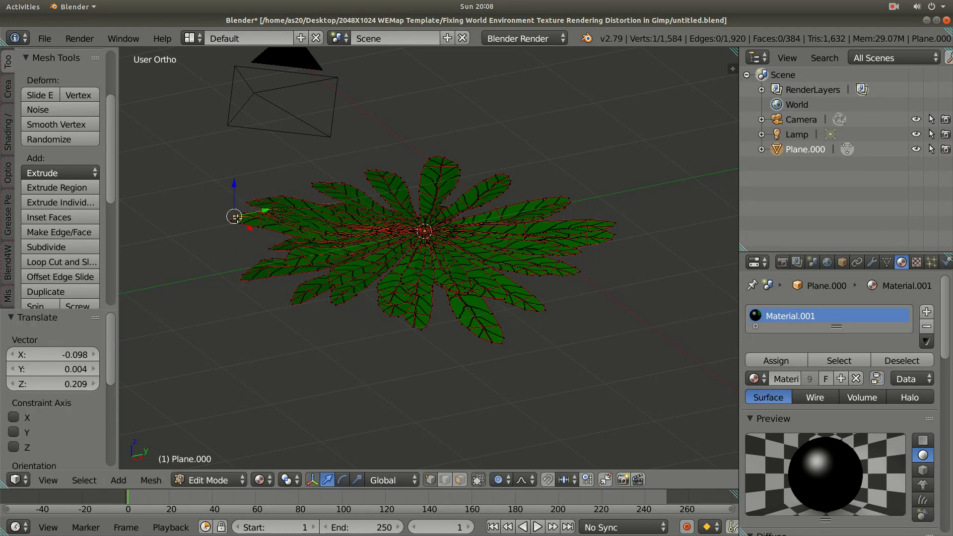
Raise the tips of the tall far-side leaf and a positive-Y leaf along Z by about 0.26 and 0.42 with proportional editing.
right_click(445, 158)
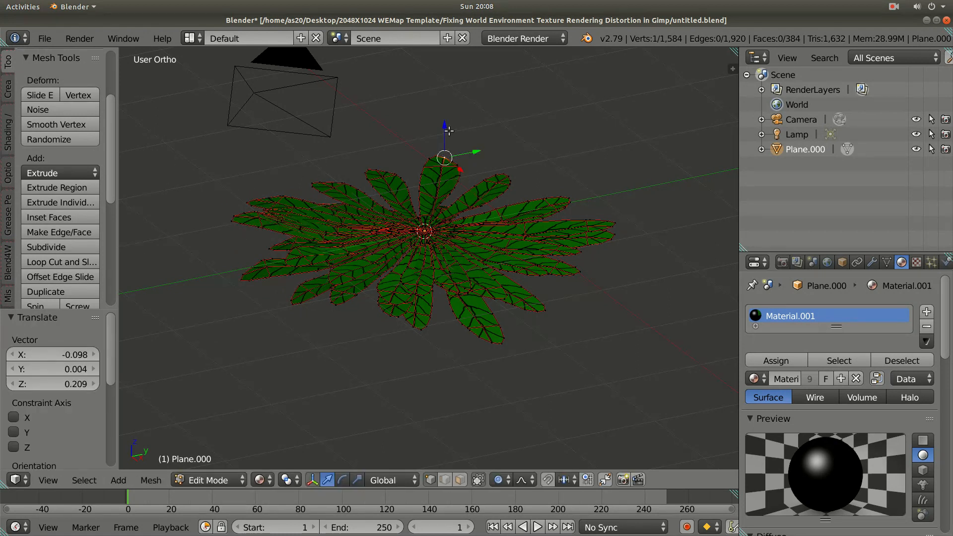
key("g")
key("z")
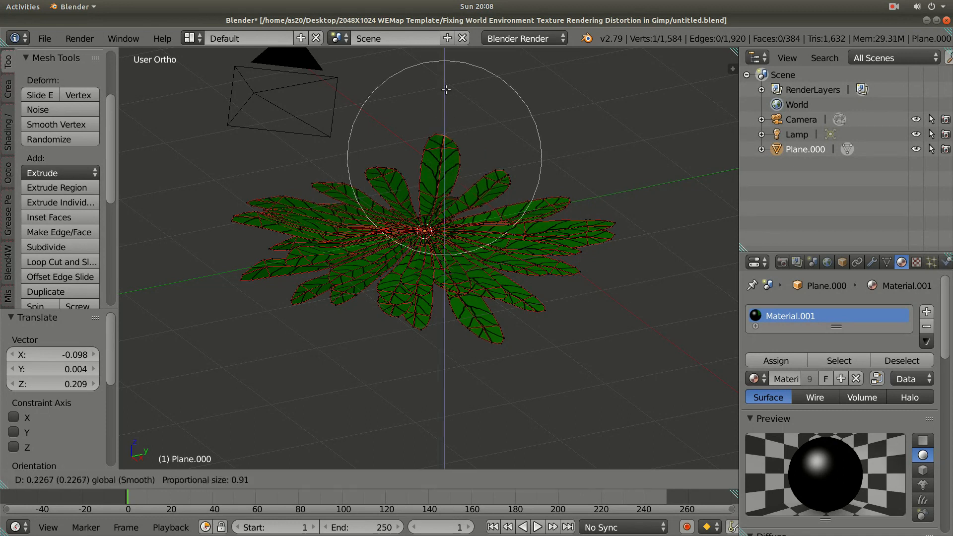
left_click(445, 86)
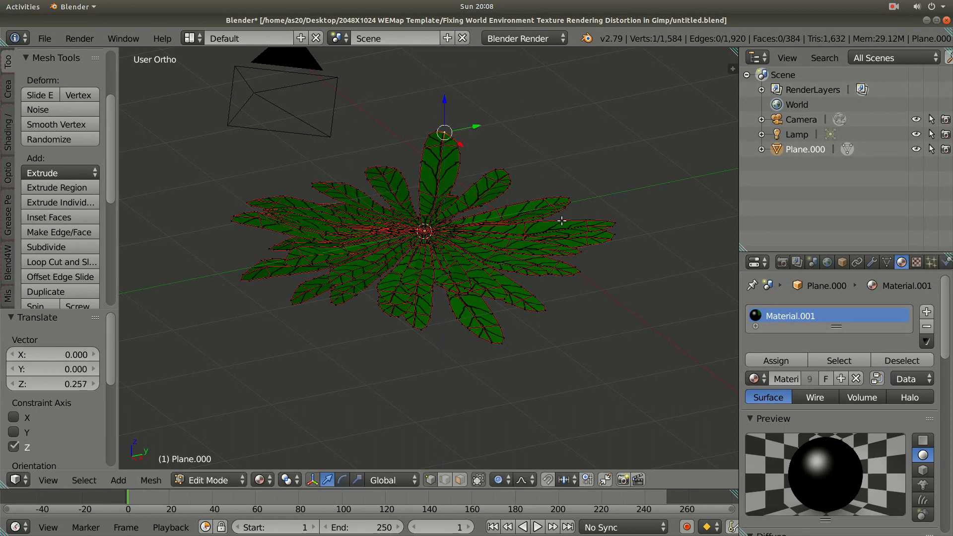
right_click(562, 198)
key("g")
key("z")
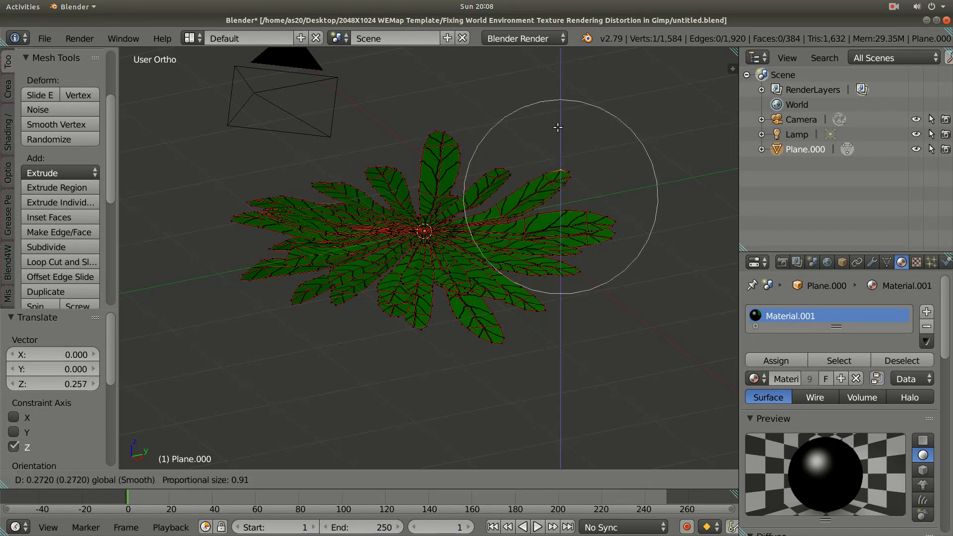
left_click(561, 128)
Lower a leaf tip between positive X and Y by about 0.63 along Z and raise the positive-X leaf tip by about 0.56.
right_click(566, 271)
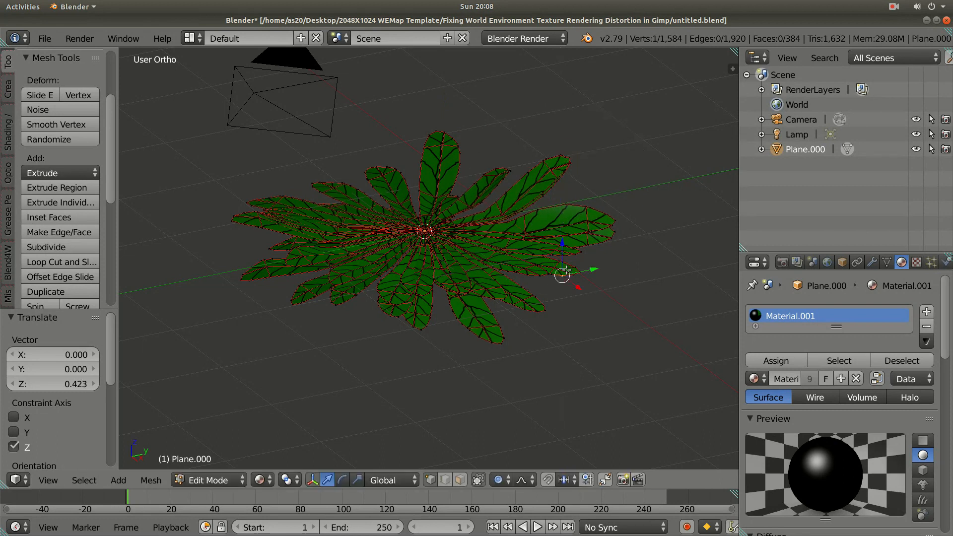
key("g")
key("z")
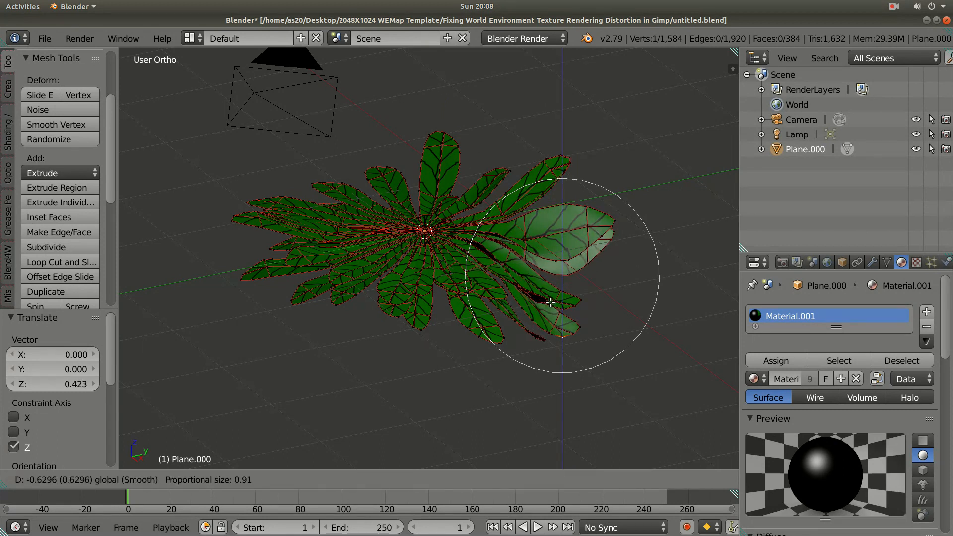
left_click(551, 302)
right_click(494, 339)
key("g")
key("z")
left_click(427, 291)
Raise the tip of the near leaf between positive X and negative Y by about 0.5 along Z.
right_click(408, 321)
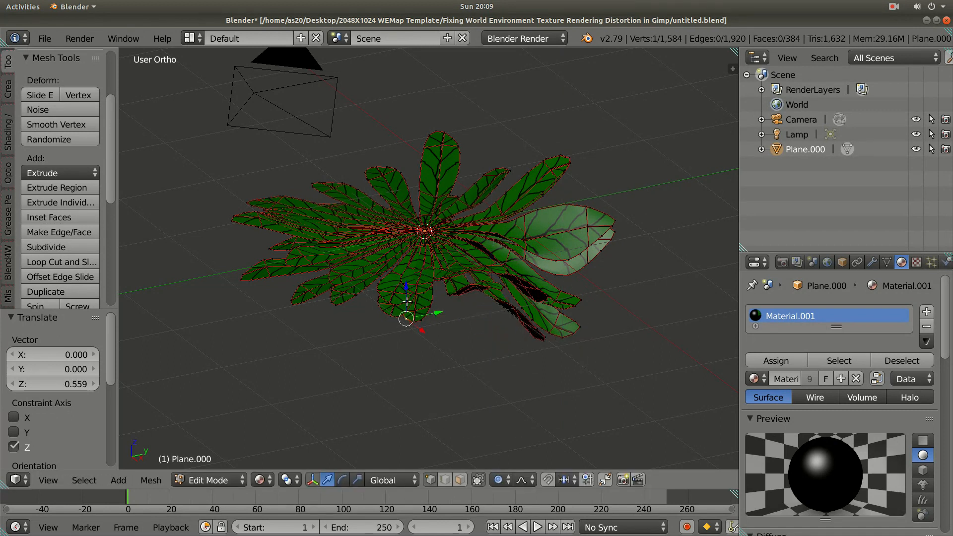
key("g")
key("z")
left_click(399, 238)
Move the tip of a negative-Y leaf inward by about 0.44 along Y with proportional editing.
middle_click_drag(325, 266, 400, 300)
right_click(408, 347)
key("g")
key("y")
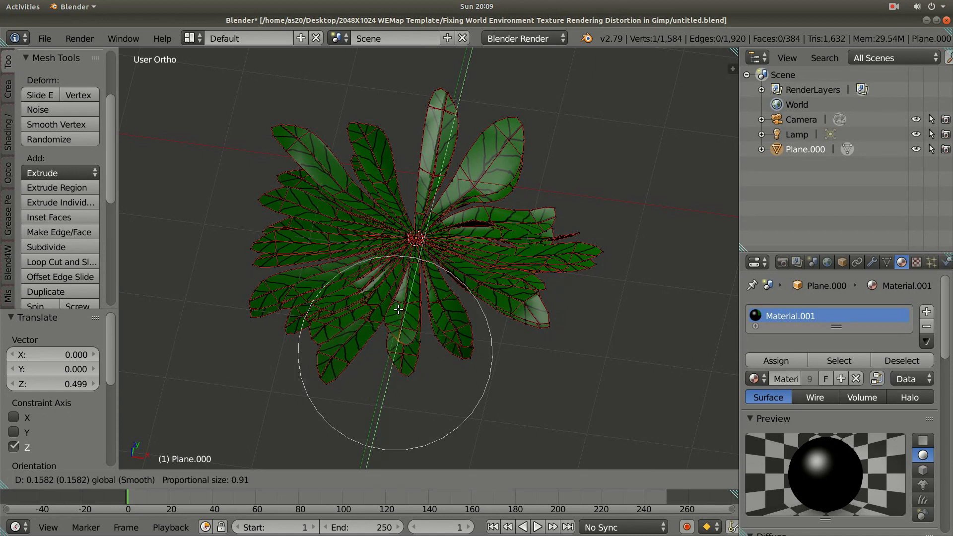
left_click(398, 293)
Lower the tip of the front leaf on the plant's negative-Y side by about 0.13 along Z.
middle_click_drag(400, 298, 495, 343)
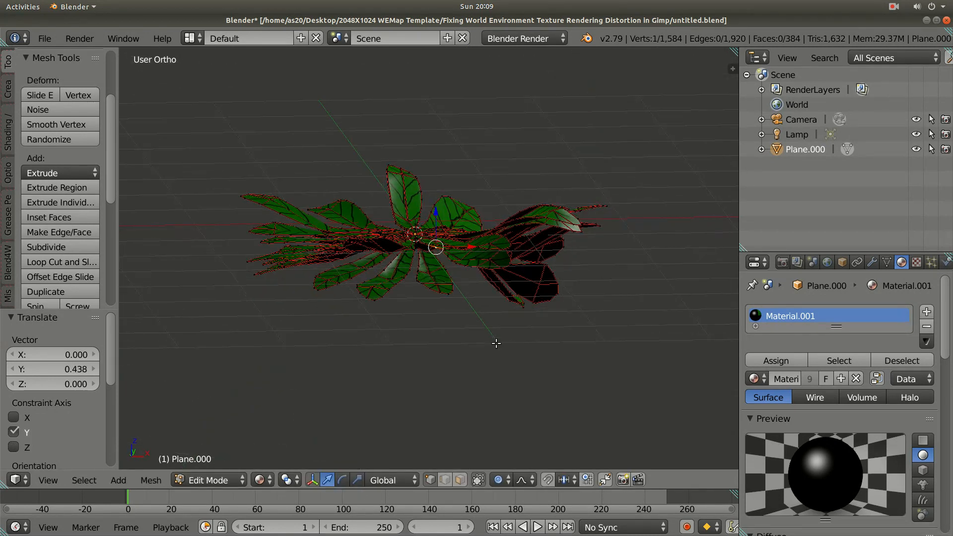
left_click(448, 295)
key("g")
key("z")
left_click(428, 291)
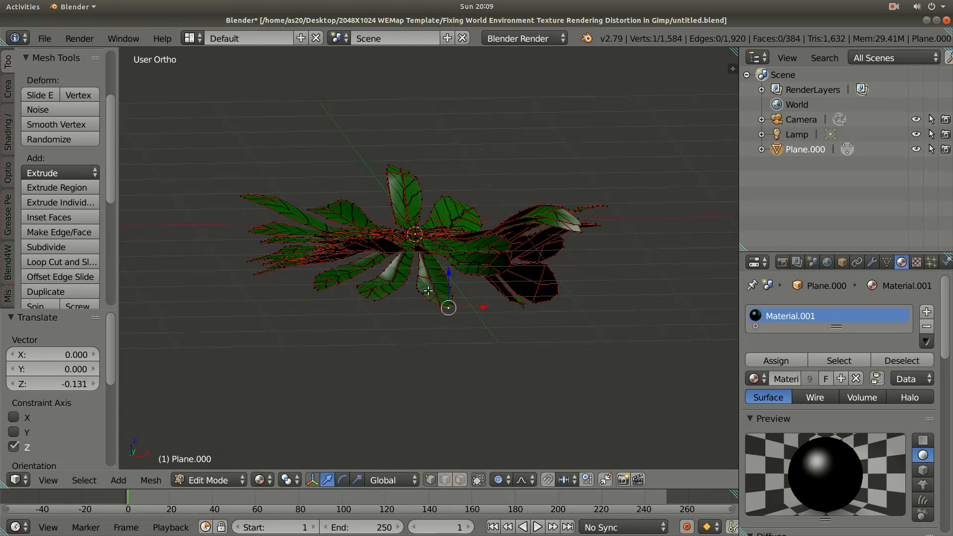
Adjust the tips of two more leaves along Z, raising the one on the negative-X side by about 0.78.
middle_click_drag(372, 347, 428, 344)
right_click(446, 346)
mouse_move(444, 314)
left_mouse_down()
mouse_move(444, 332)
mouse_move(444, 314)
left_mouse_up()
middle_click_drag(462, 381, 435, 378)
right_click(389, 351)
left_click_drag(388, 321, 388, 258)
middle_click_drag(511, 344, 431, 336)
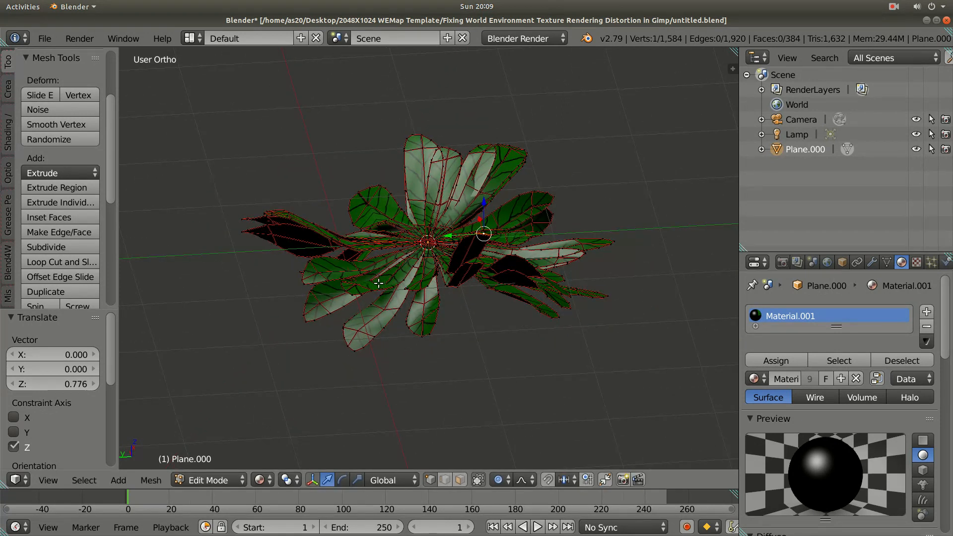
Raise the tip of another leaf pointing toward negative X by about 0.36 along Z.
middle_click_drag(395, 286, 418, 336)
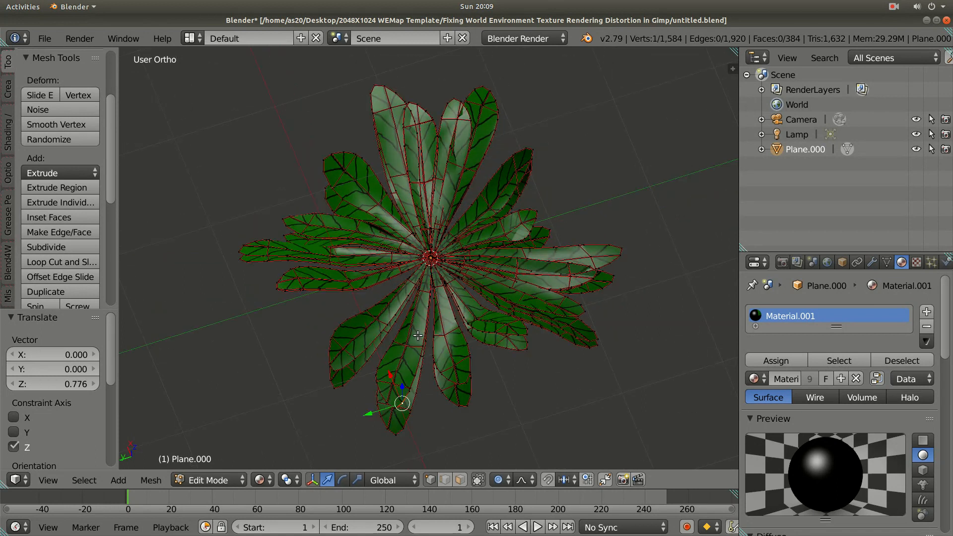
middle_click_drag(435, 426, 446, 408)
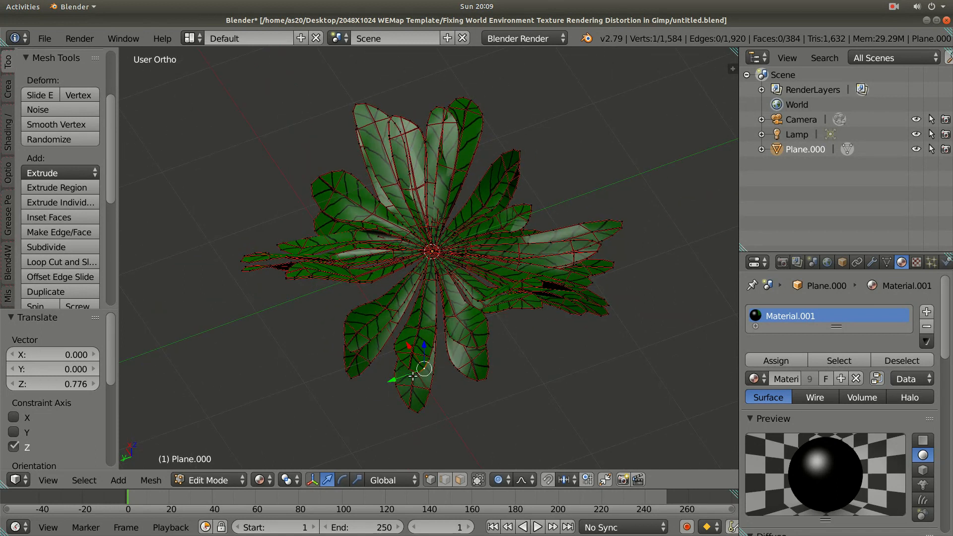
middle_click_drag(511, 402, 528, 336)
left_click_drag(461, 218, 458, 181)
middle_click_drag(492, 320, 586, 341)
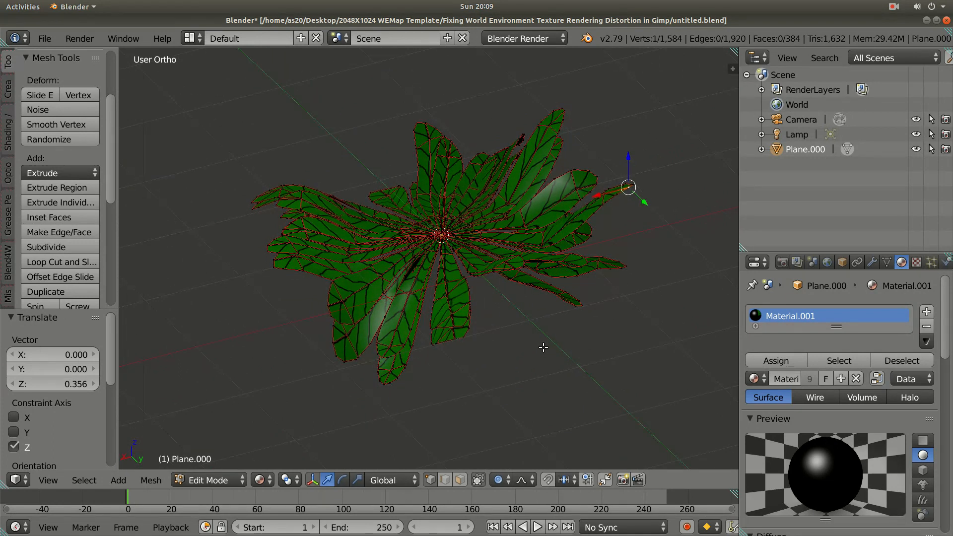
Raise the tip of a leaf pointing toward positive Y by about 0.26 along Z with proportional editing.
middle_click_drag(550, 350, 541, 381)
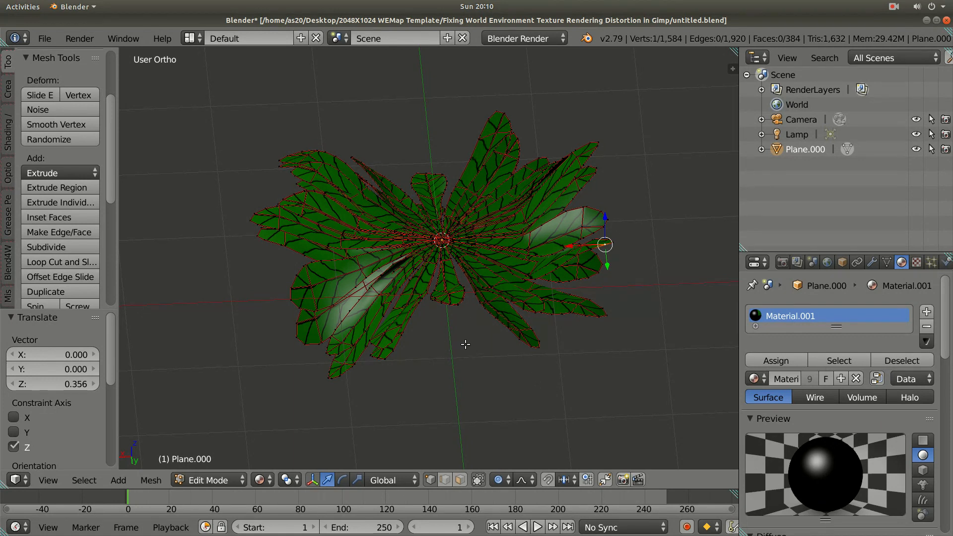
middle_click_drag(472, 351, 418, 318)
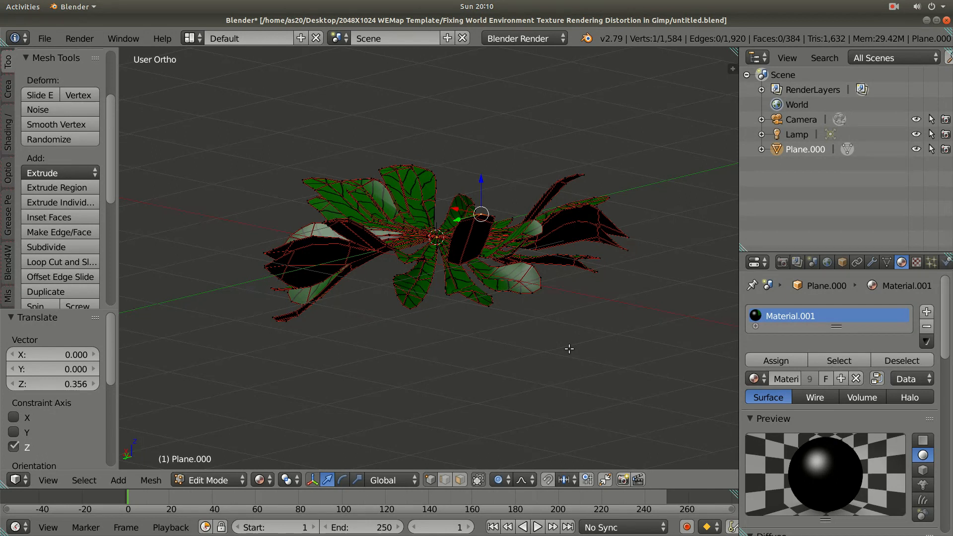
middle_click_drag(542, 325, 388, 372)
middle_click_drag(569, 335, 612, 312)
middle_click_drag(281, 317, 313, 297)
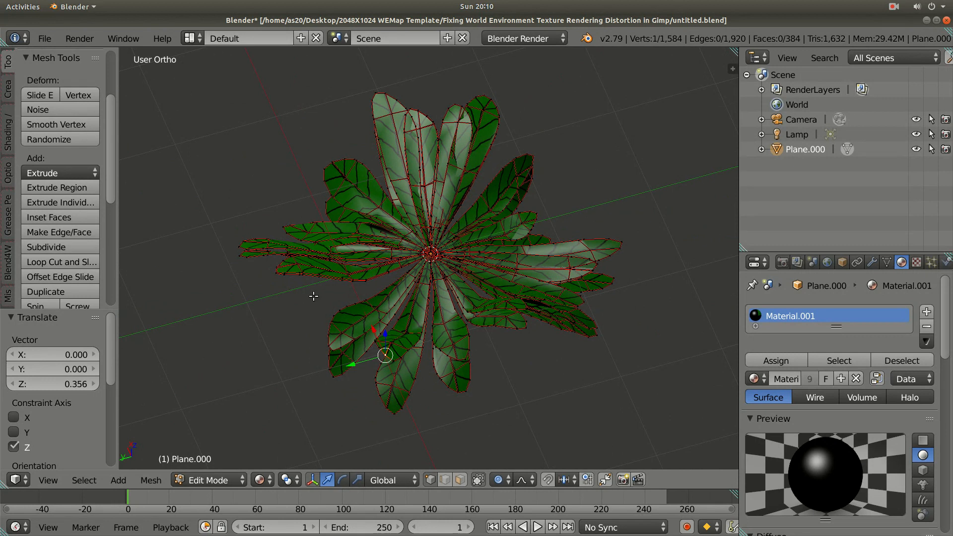
middle_click_drag(274, 273, 304, 318)
left_click_drag(313, 300, 314, 282)
middle_click_drag(329, 355, 366, 329)
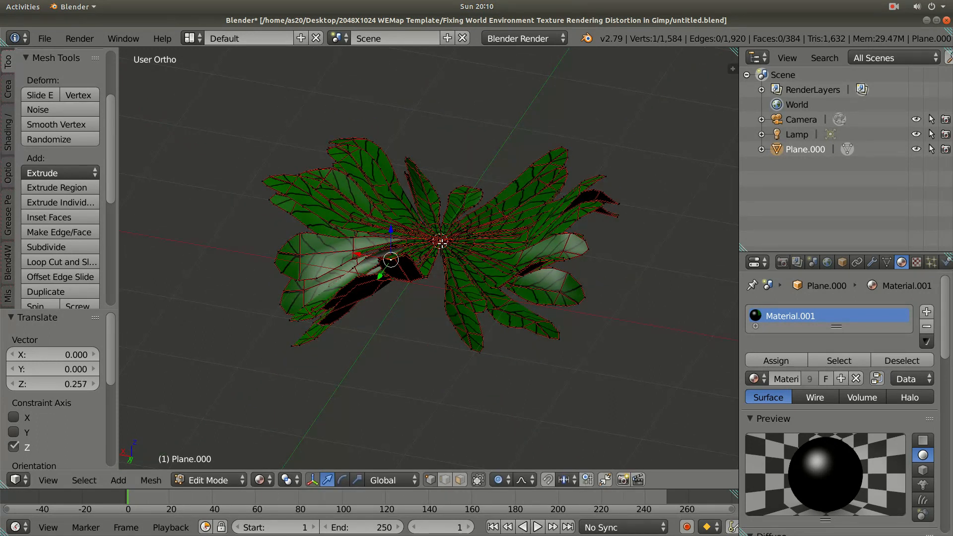
Examine the reshaped plant from above and from several sides to check how the leaves vary in height and bend.
middle_click_drag(531, 340, 329, 328)
middle_click_drag(619, 390, 454, 361)
middle_click_drag(548, 290, 470, 335)
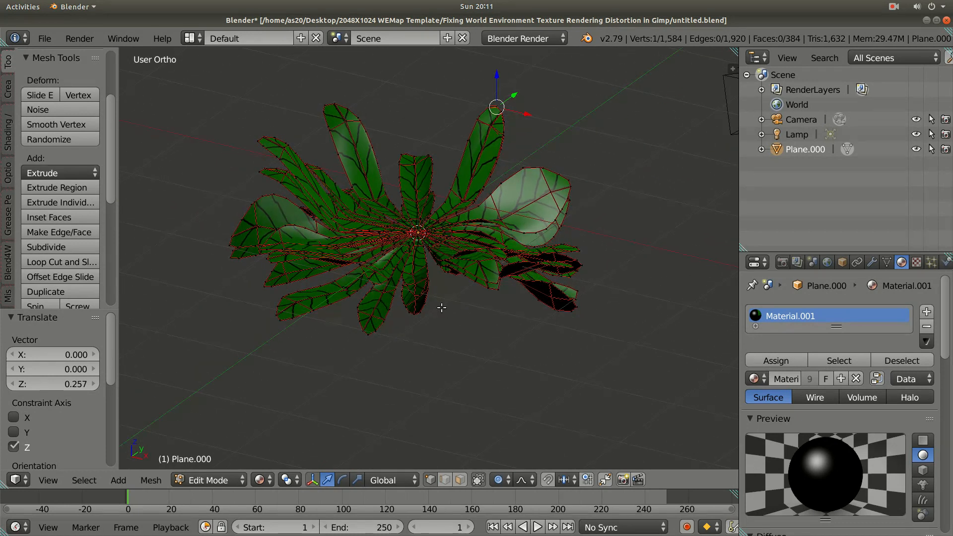
middle_click_drag(440, 306, 463, 331)
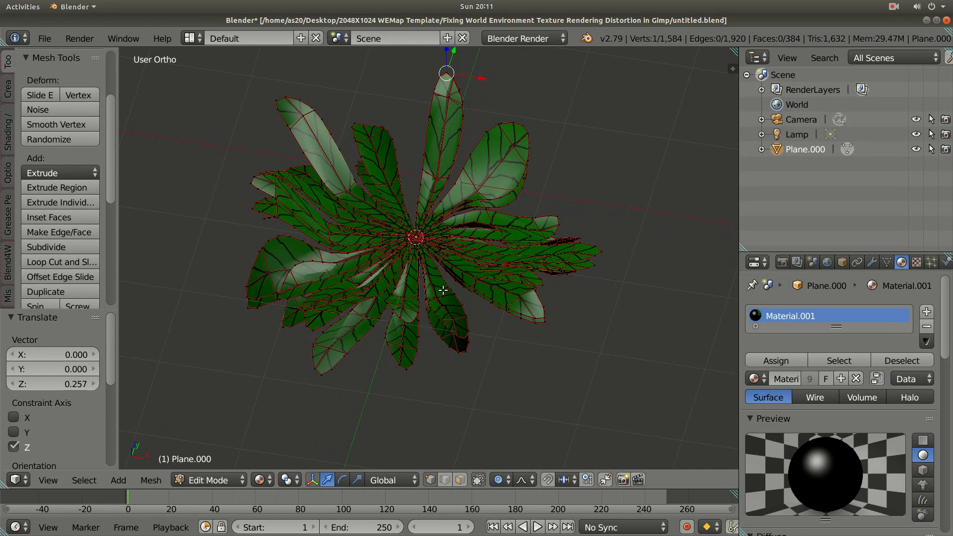
middle_click_drag(443, 266, 471, 264)
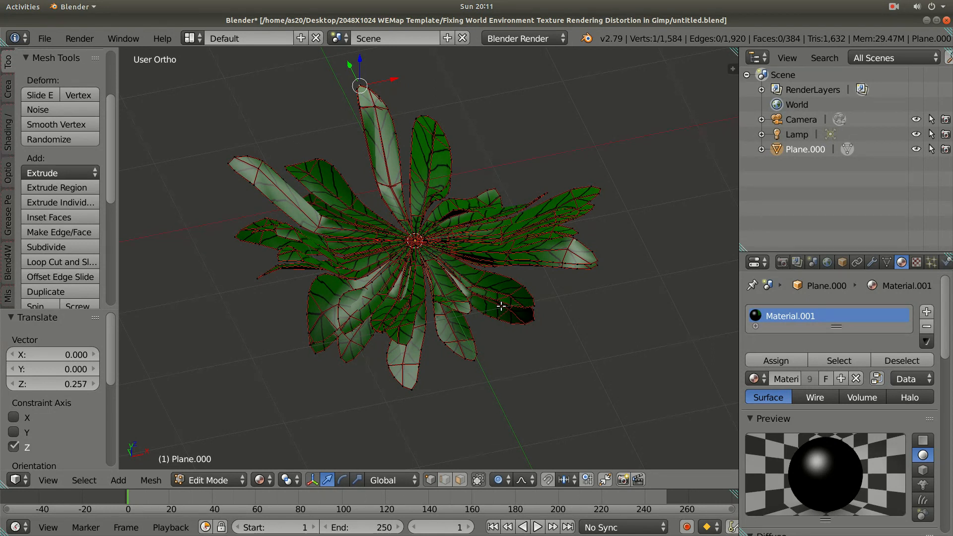
middle_click_drag(539, 393, 568, 361)
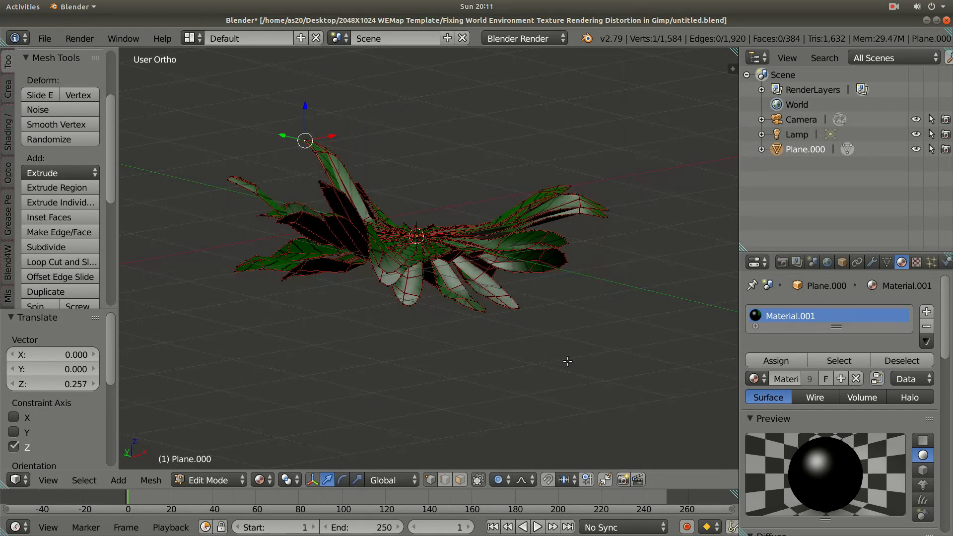
middle_click_drag(496, 389, 516, 390)
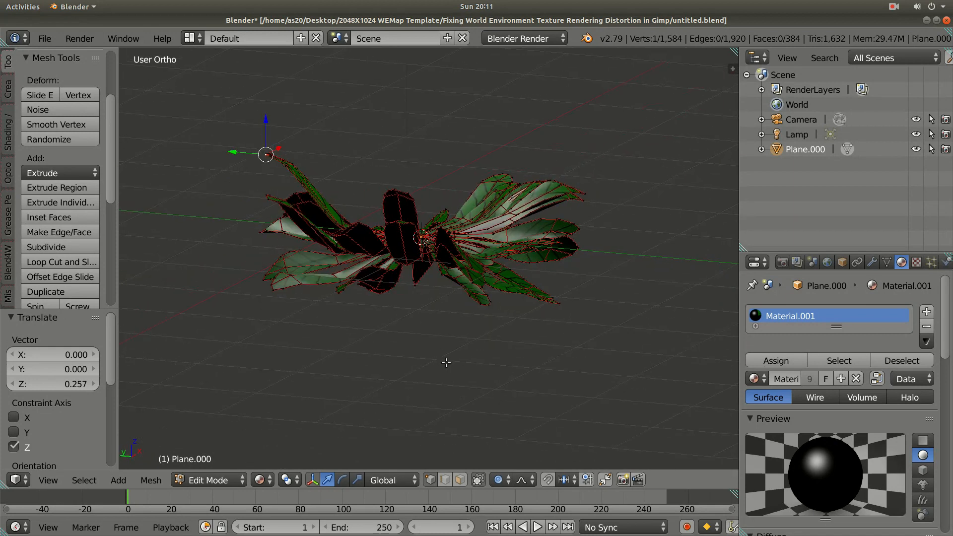
middle_click_drag(452, 342, 458, 379)
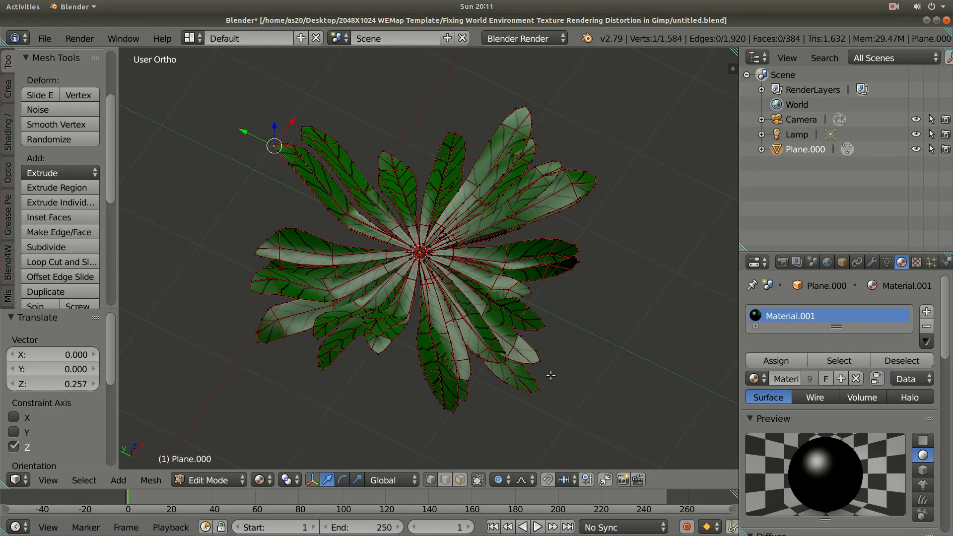